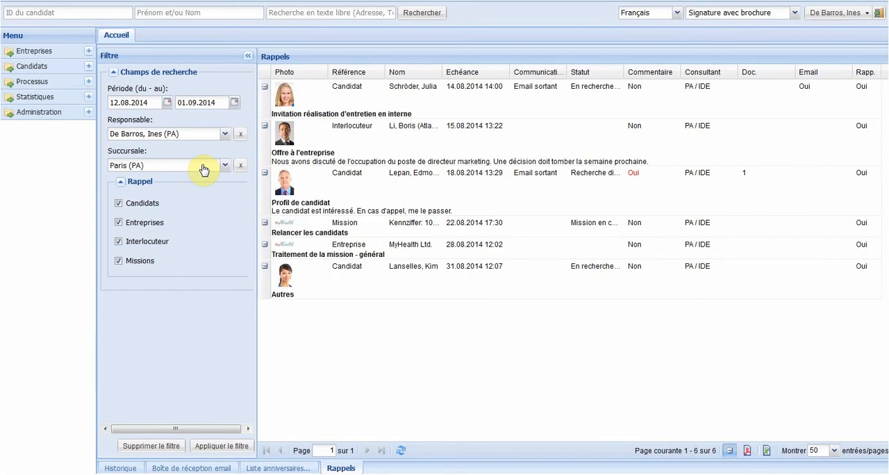
Step: Open the list of companies, search it for "goldworth" and open the Goldworth S.A.R.L. profile
left_click(41, 55)
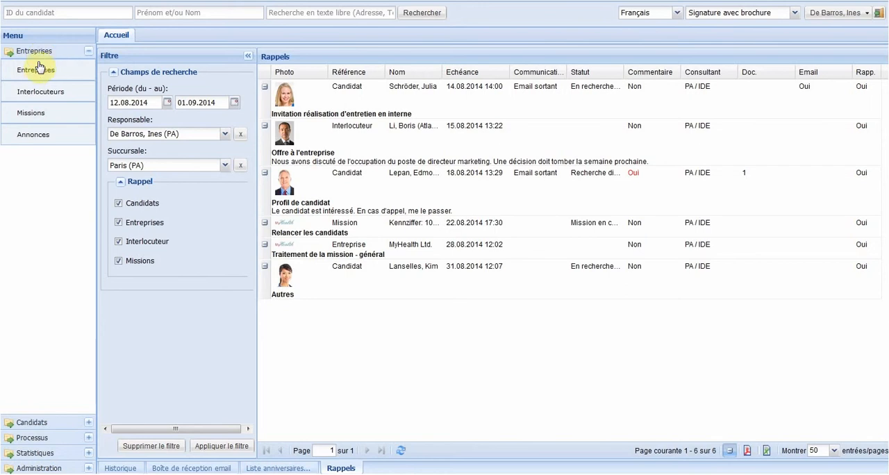
left_click(36, 73)
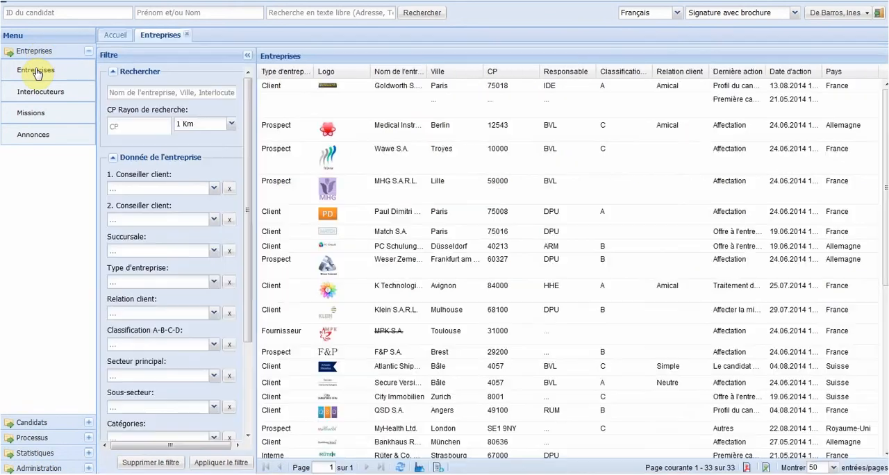
left_click(146, 93)
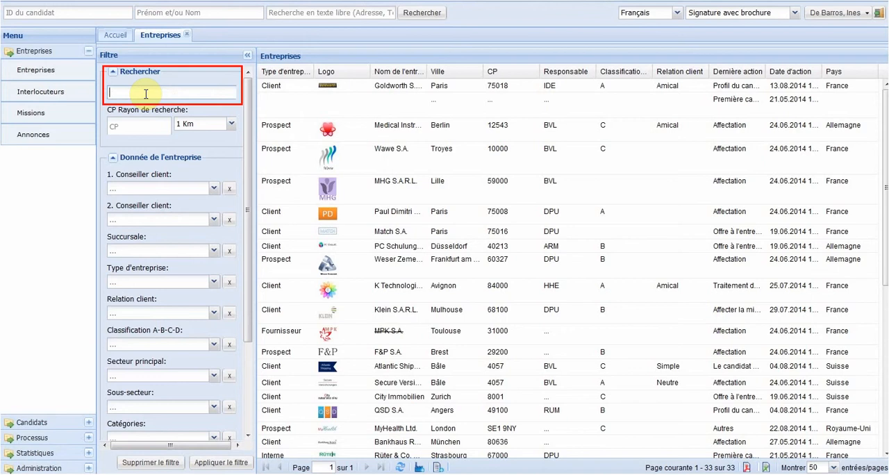
type("goldworth")
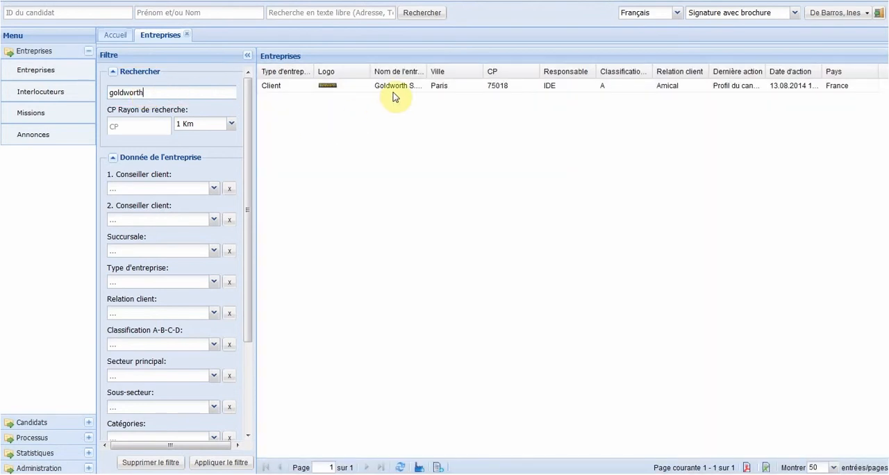
left_click(410, 93)
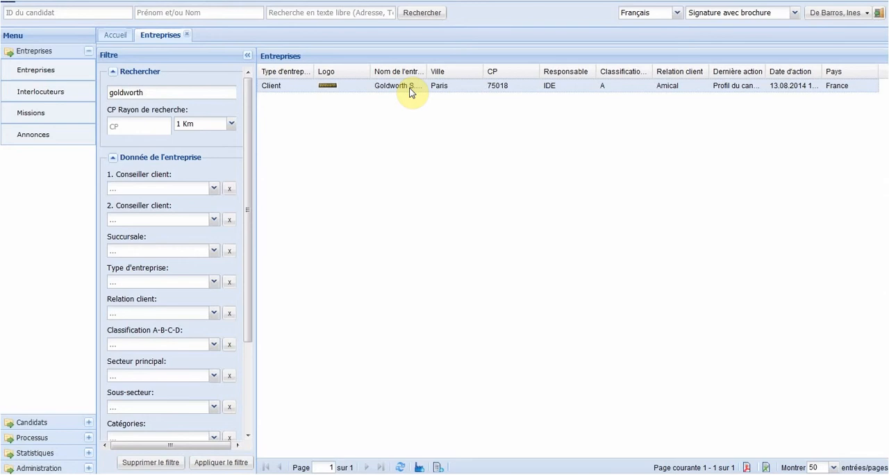
double_click(410, 92)
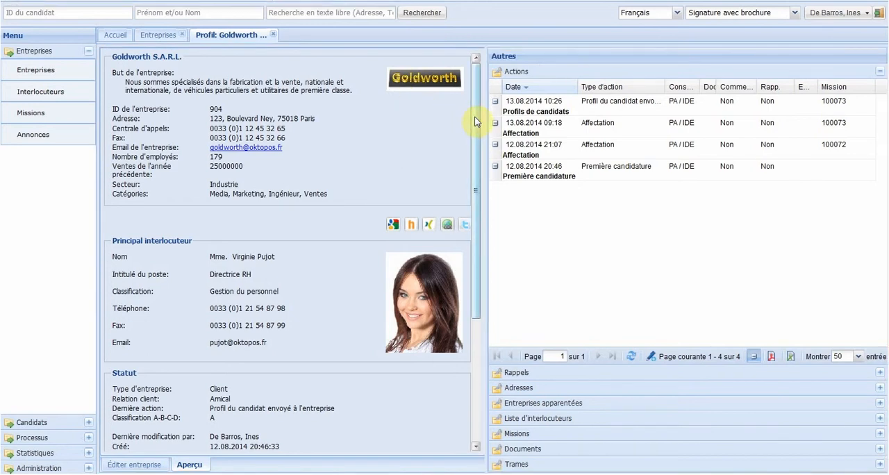
Step: Review the company profile, then open its mission "Directeur marketing automobile" and look through the mission overview
left_click_drag(475, 122, 472, 277)
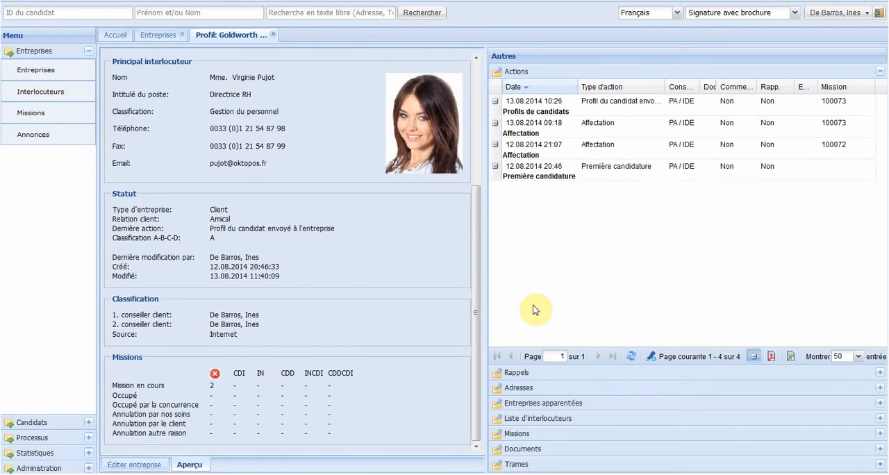
left_click(518, 434)
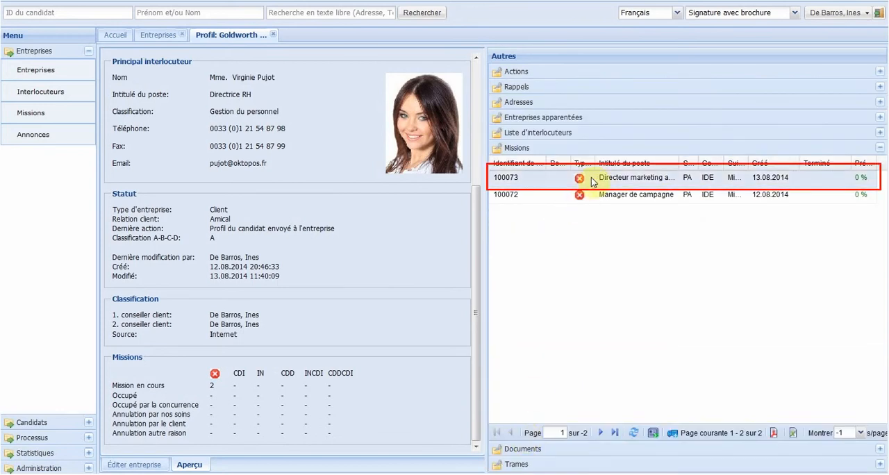
double_click(592, 180)
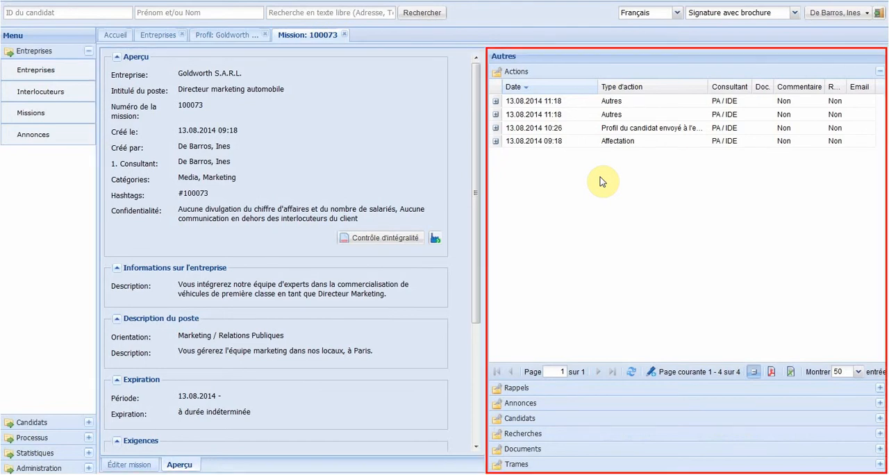
left_click(476, 113)
left_click_drag(476, 113, 468, 266)
Step: Edit the mission to add "- Fiabilité", "- Attitude proactive" and "- Esprit d'équipe" to the Personnel requirements, and save it
left_click(120, 467)
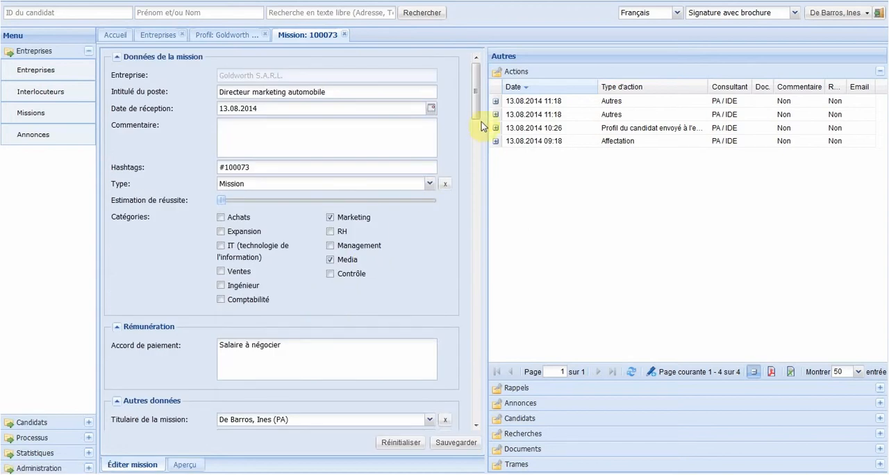
left_click_drag(476, 117, 474, 383)
left_click(309, 333)
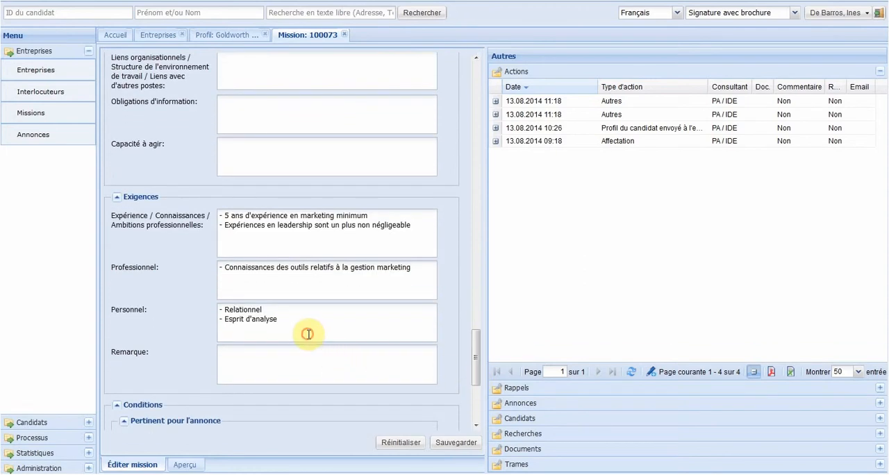
key("Return")
type("- Fiabilité")
key("Return")
type("- Attitude proactive")
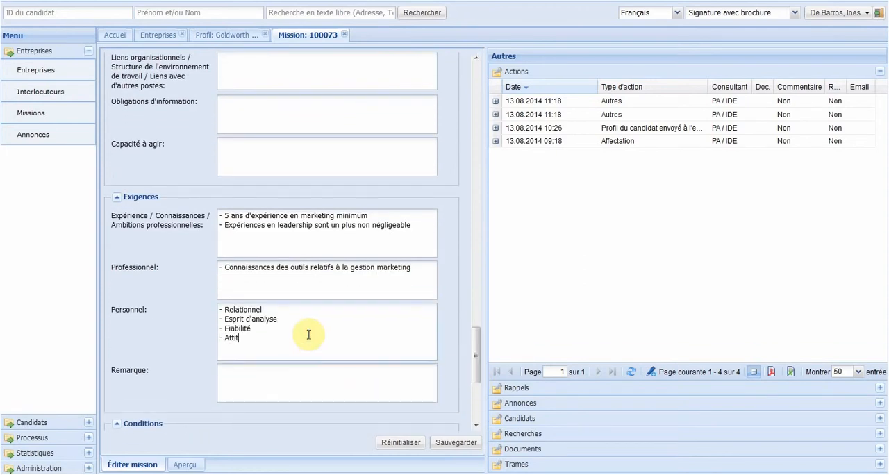
key("Return")
type("- Esprit d'équipe")
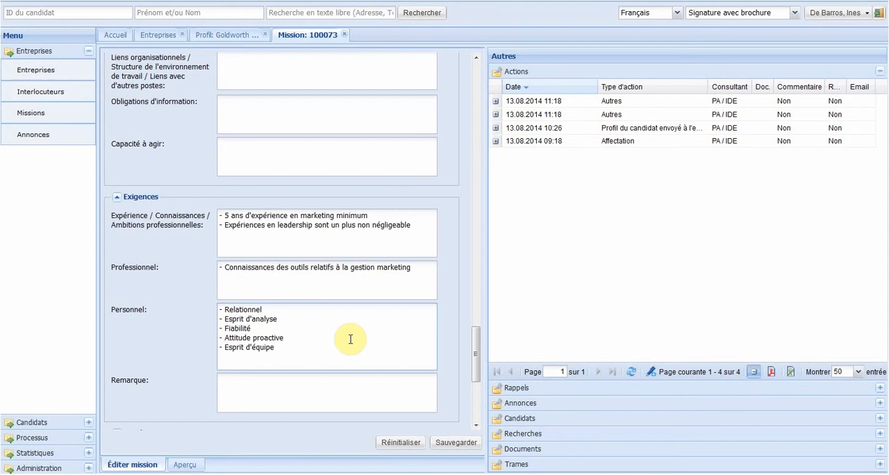
left_click(452, 444)
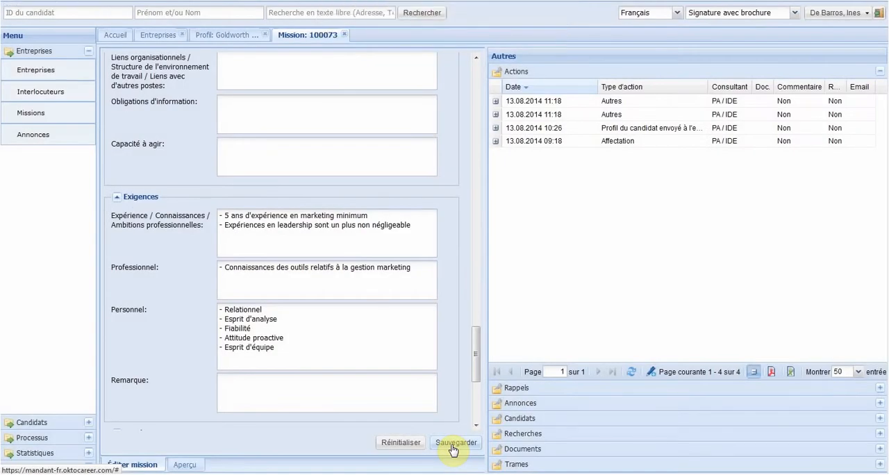
Step: Examine the mission's reminders, advertisements and assigned candidates, including how the candidates are marked
left_click(528, 391)
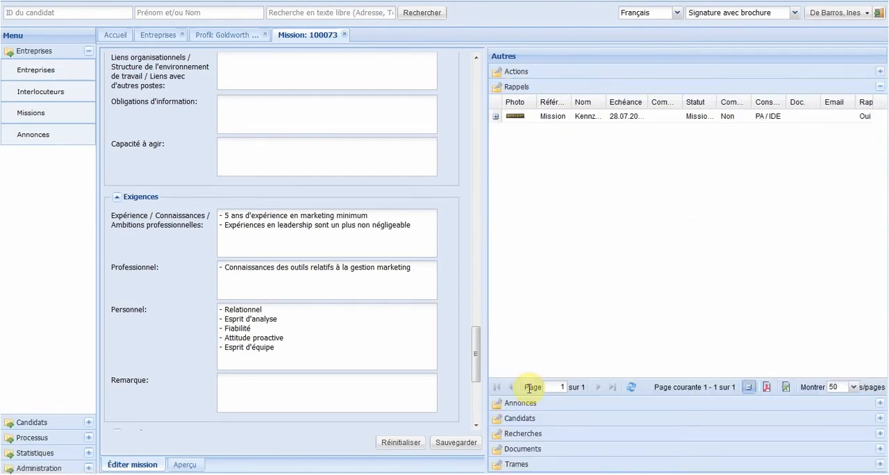
left_click(536, 404)
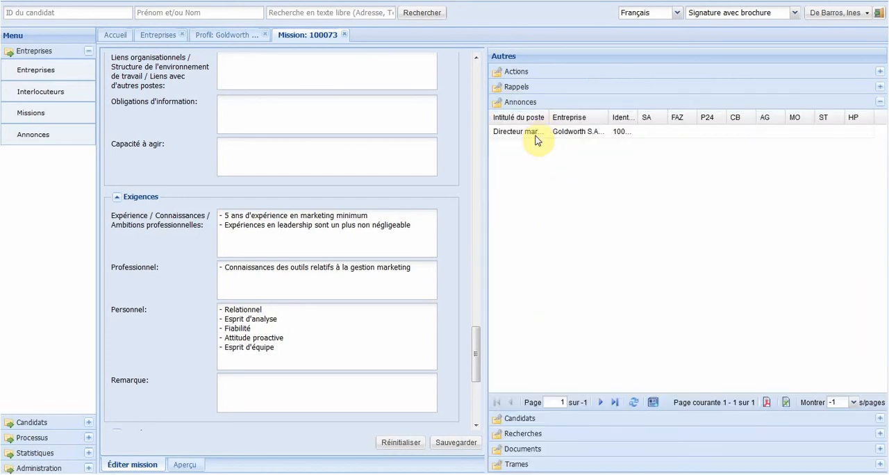
left_click(535, 419)
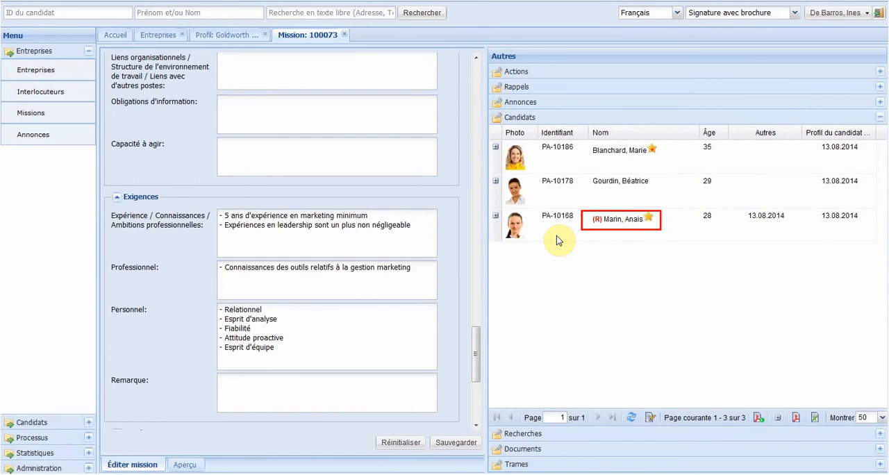
left_click(586, 160)
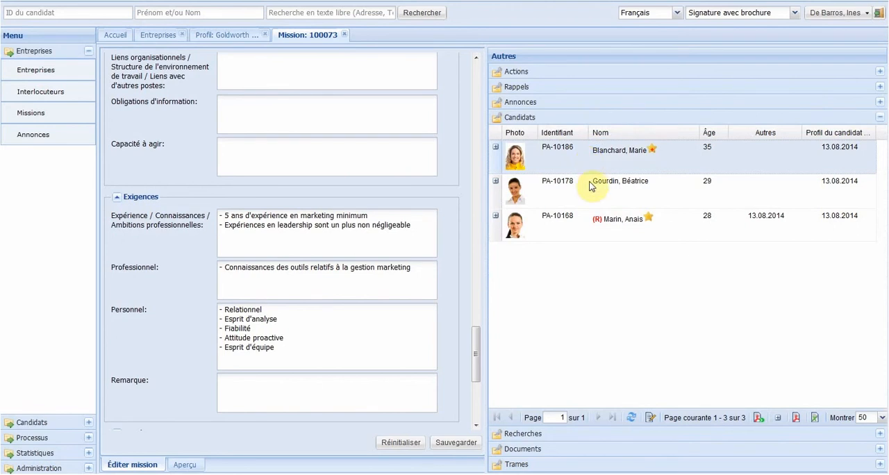
left_click(596, 230)
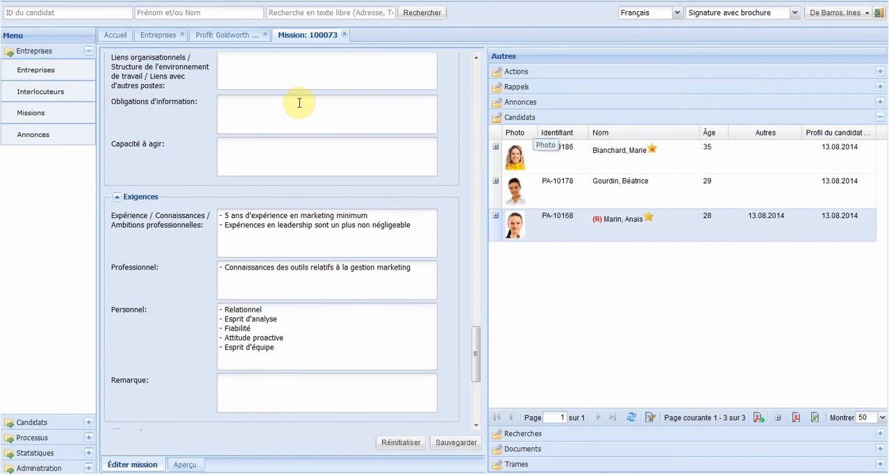
Step: Start a candidate Matching with Évaluation 1 and 2 and Études supérieures set to oui
left_click(34, 438)
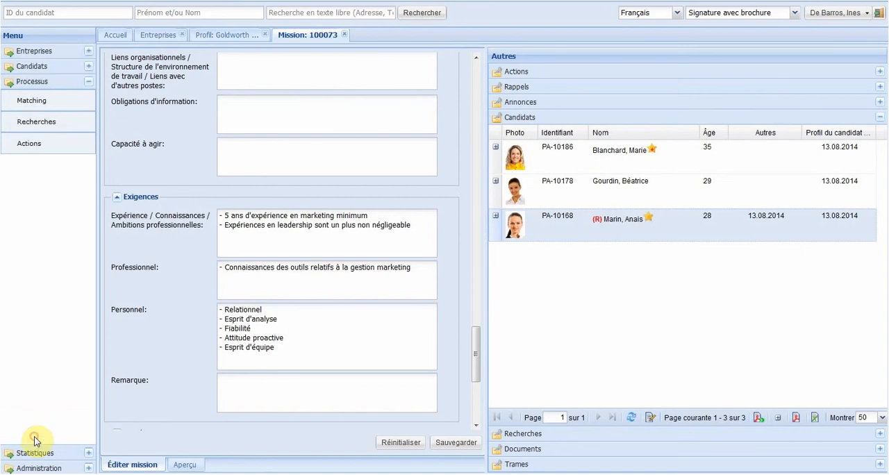
left_click(38, 110)
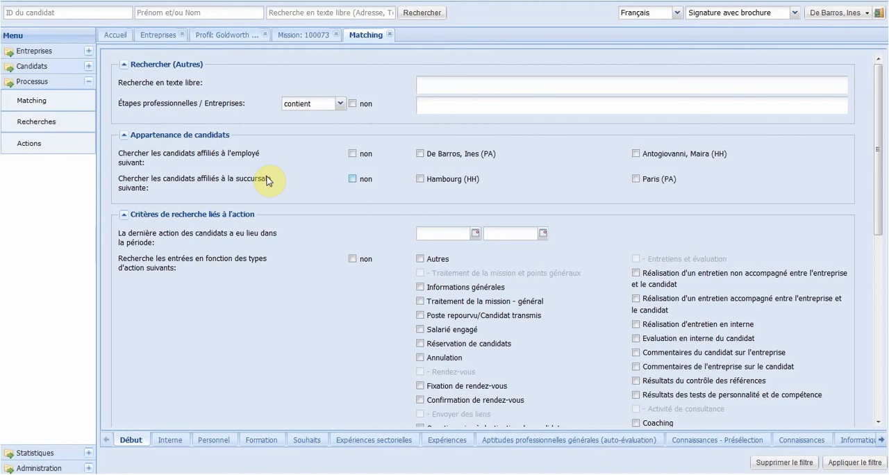
left_click(176, 441)
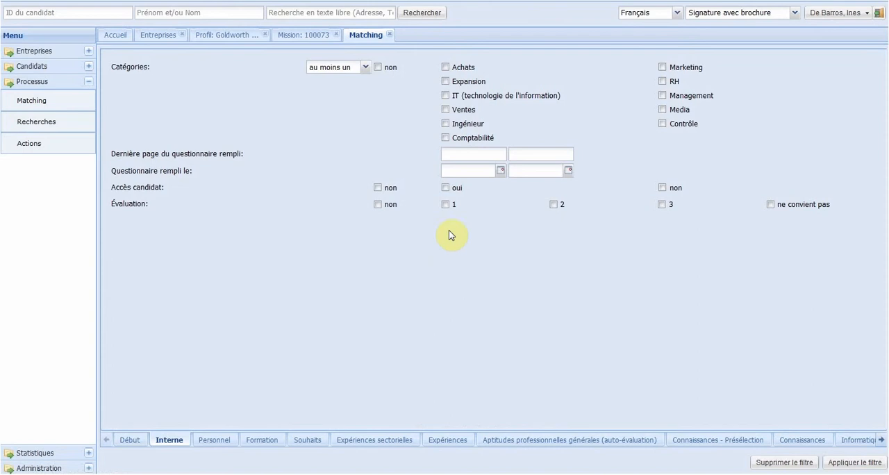
left_click(446, 205)
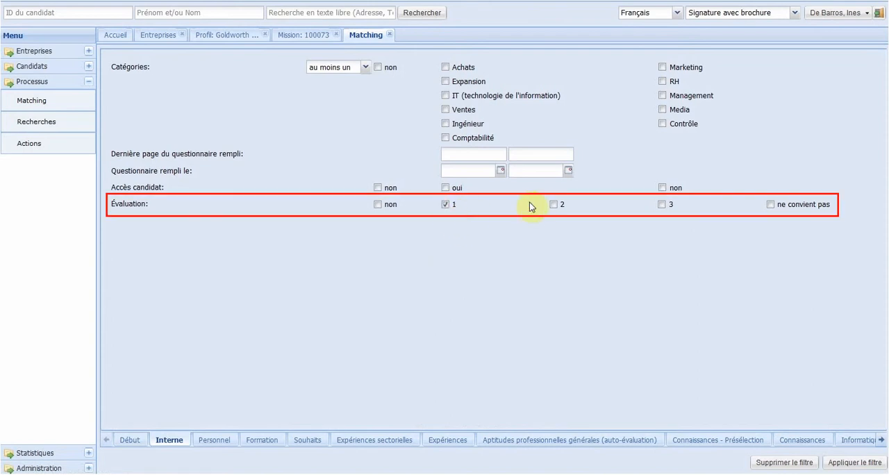
left_click(553, 204)
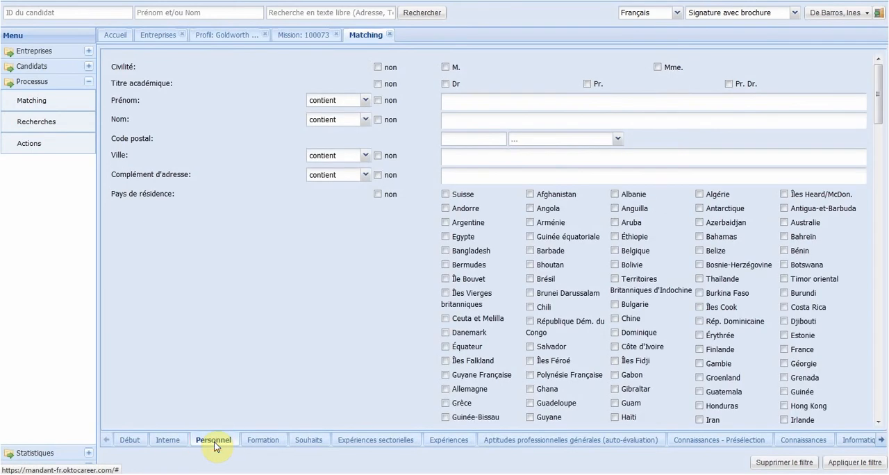
left_click(261, 445)
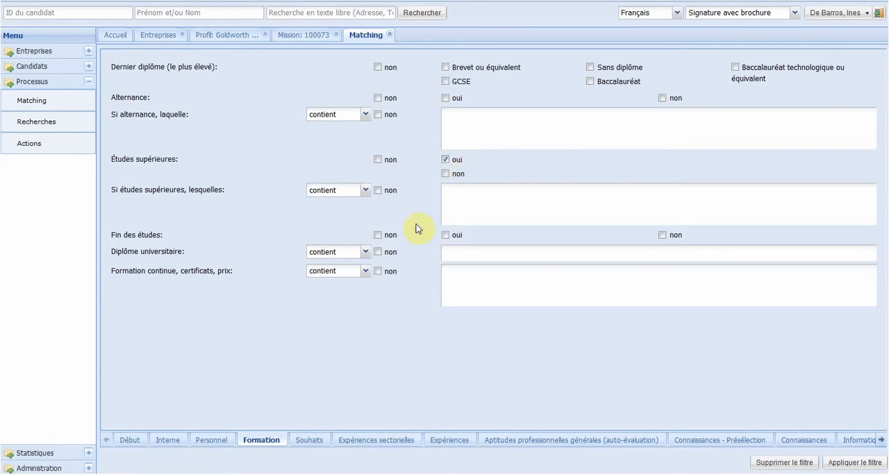
Step: In the Souhaits criteria, select Média, Marketing / Relations Publiques and Ventes as Orientation souhaitée
left_click(314, 443)
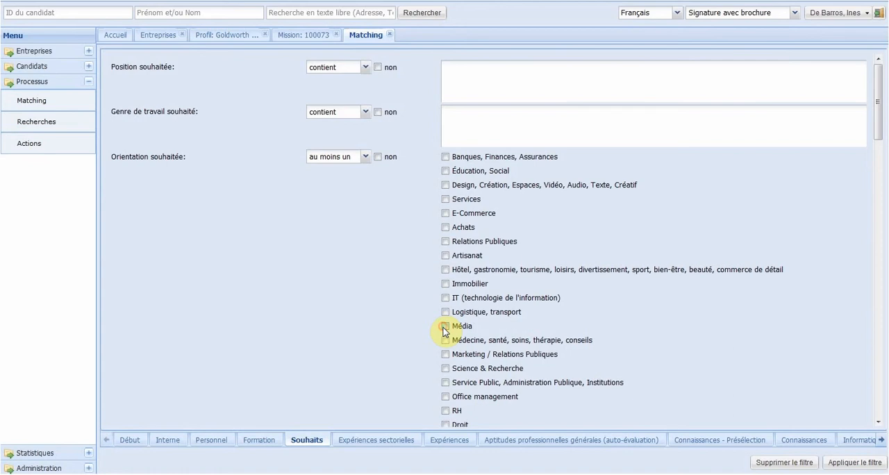
left_click(445, 326)
left_click(445, 355)
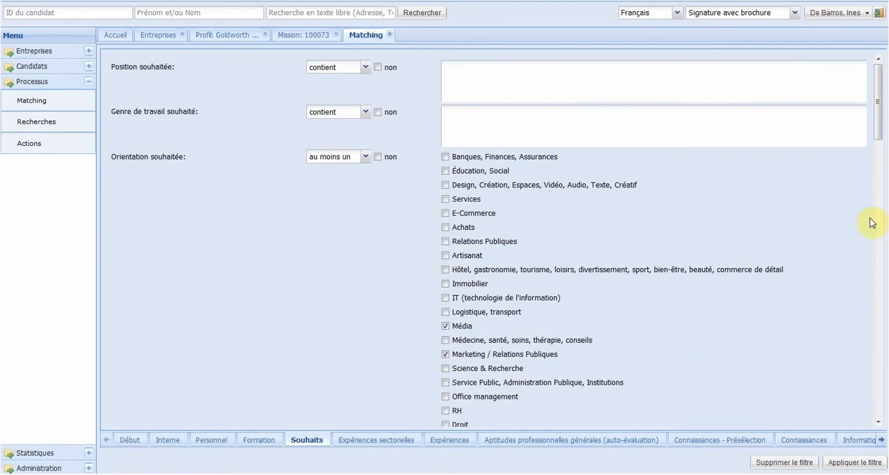
left_click_drag(879, 143, 881, 182)
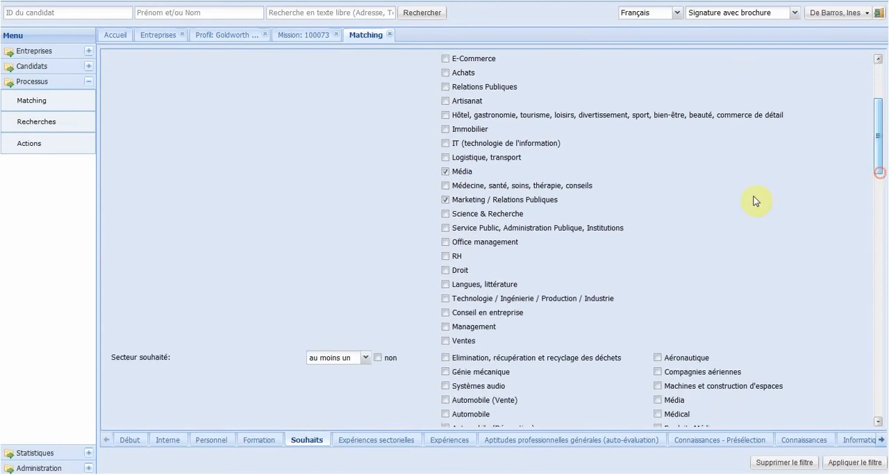
left_click(445, 341)
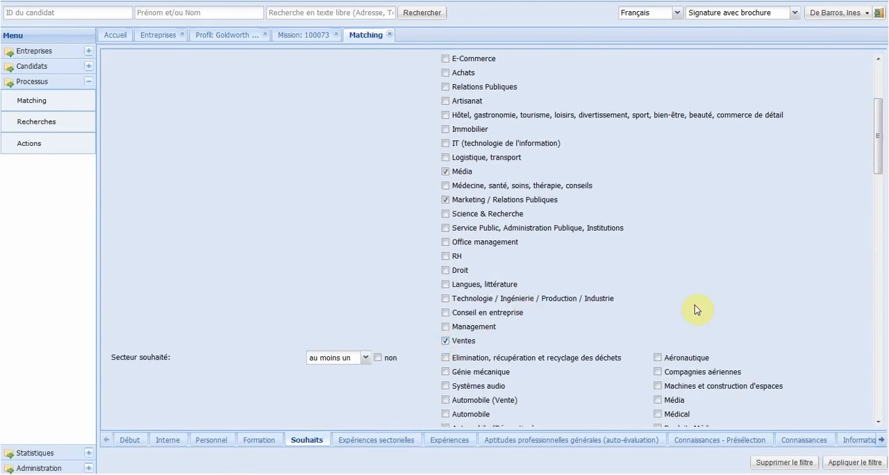
Step: Set the willingness to relocate criterion to oui and select Ile-de-France as the region
left_click_drag(879, 144, 882, 384)
left_click(446, 181)
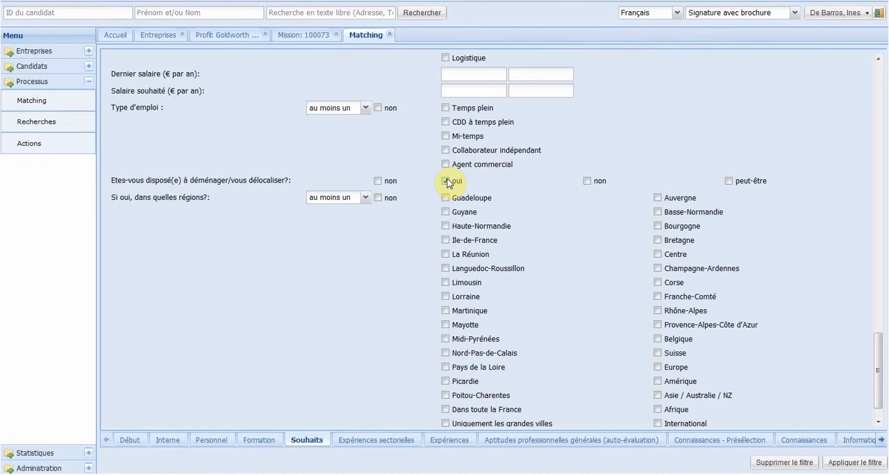
left_click(446, 241)
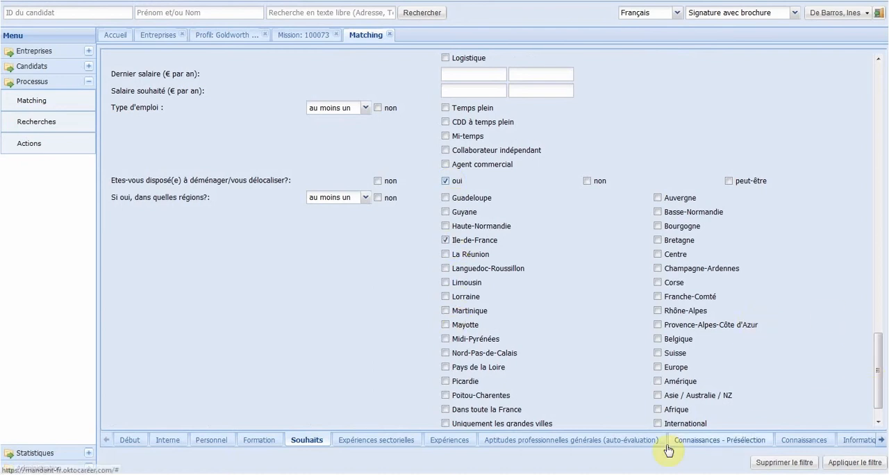
Step: Select Automobile as the sub-sector experience and levels 4 to 8 for the position within the company
left_click(400, 441)
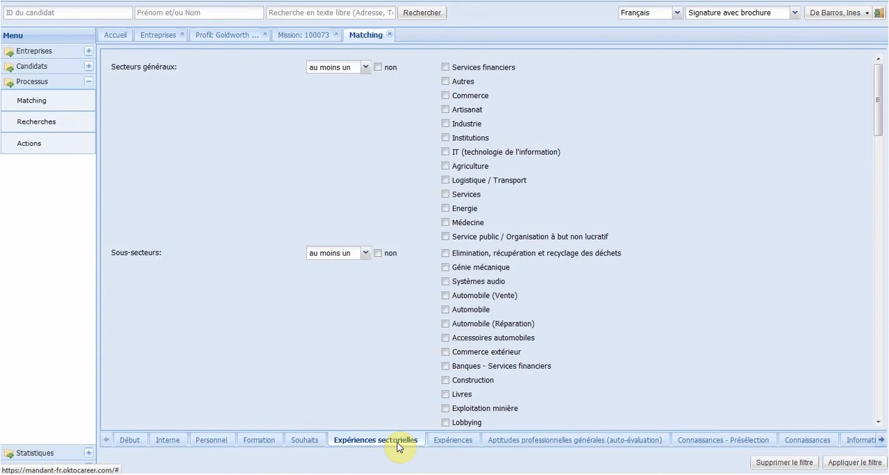
left_click(445, 309)
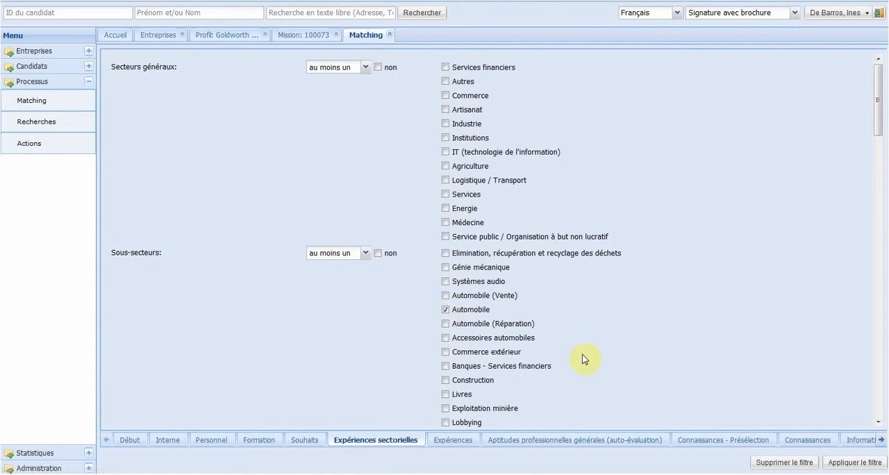
left_click(445, 440)
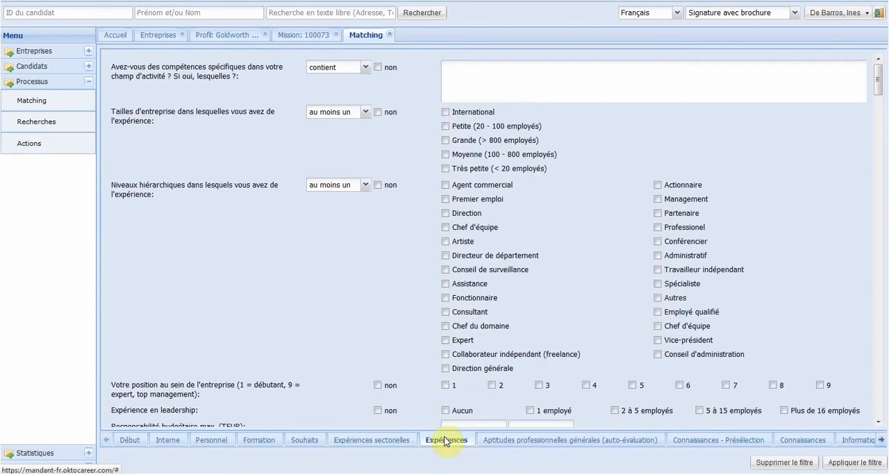
left_click(585, 386)
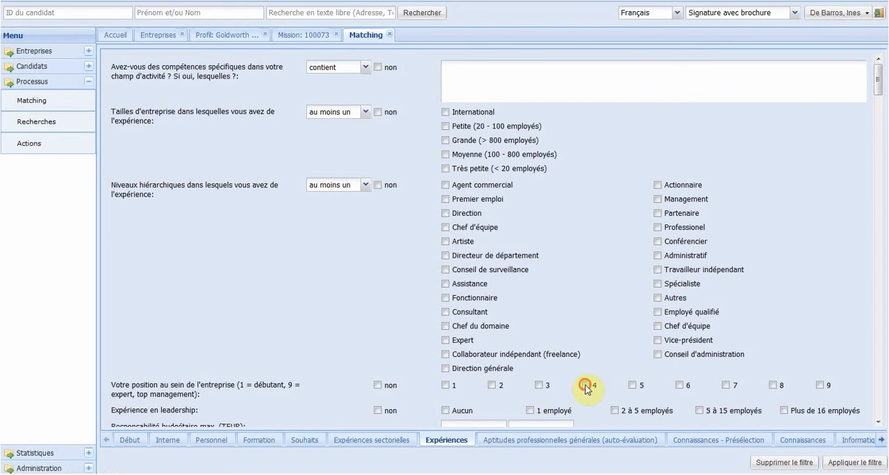
left_click(632, 385)
left_click(679, 386)
left_click(727, 386)
left_click(776, 386)
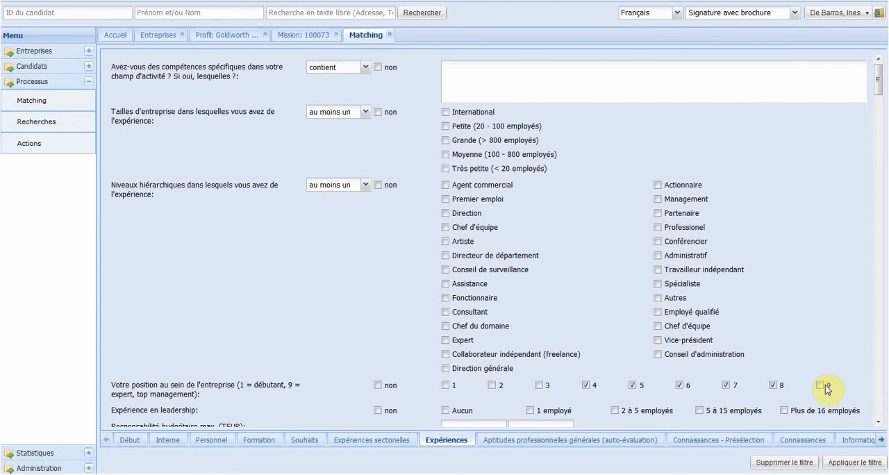
Step: Exclude candidates with Aucun as Expérience en leadership and set Expérience à l'étranger to oui
left_click(387, 412)
left_click(445, 411)
left_click_drag(879, 75, 881, 117)
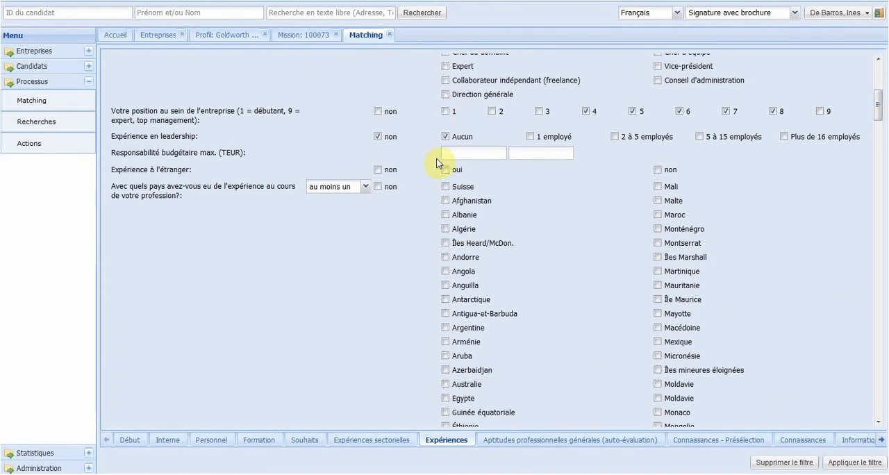
left_click(445, 169)
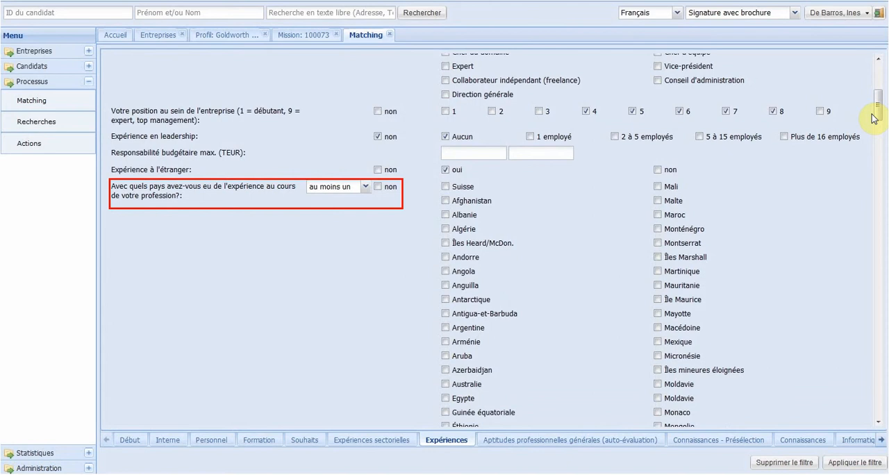
Step: Select Allemagne in both country lists of the Expériences criteria
left_click_drag(879, 110, 881, 183)
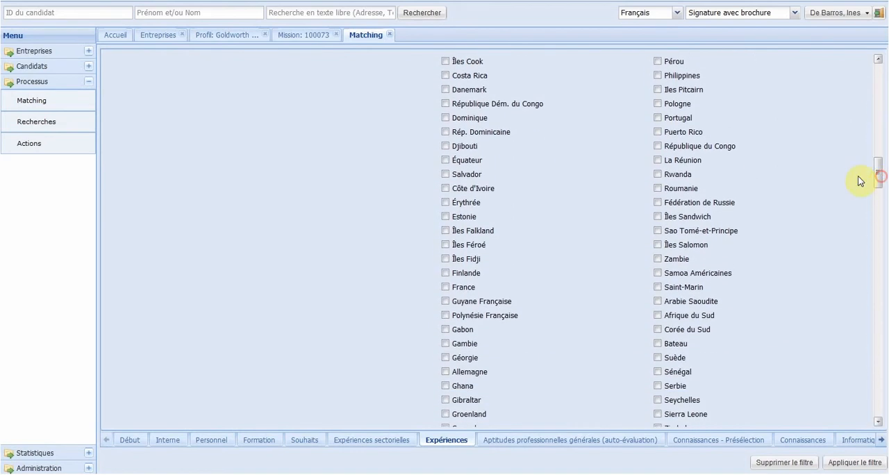
left_click(445, 372)
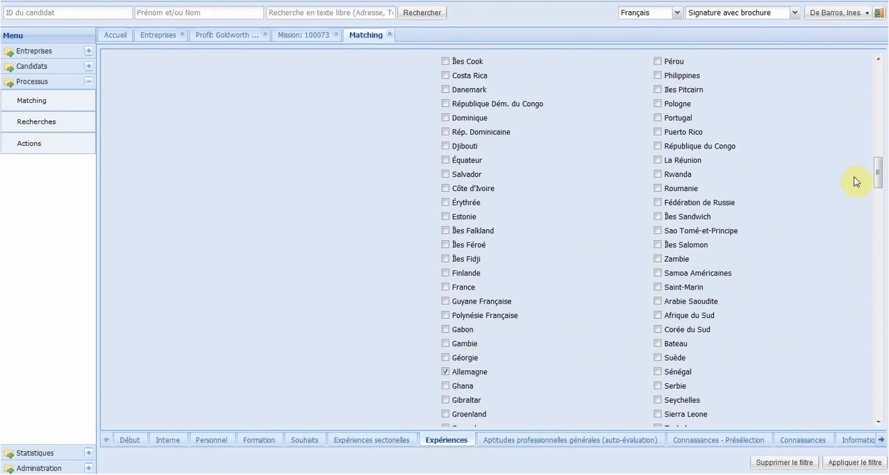
left_click_drag(881, 176, 879, 342)
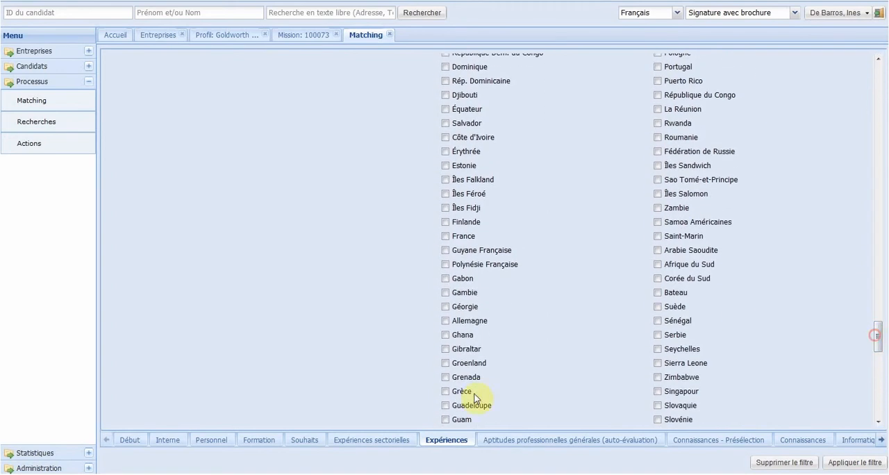
left_click(445, 321)
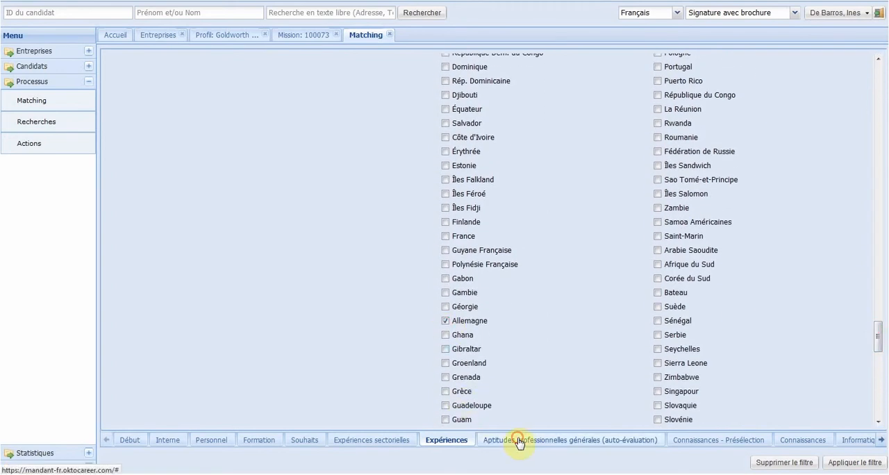
Step: In the general professional aptitudes, select levels 1 to 3 for Créativité
left_click(518, 440)
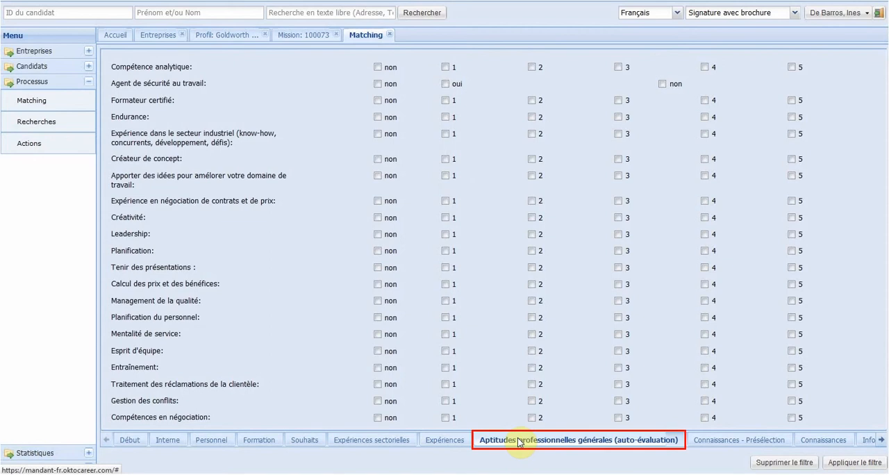
left_click(445, 217)
left_click(531, 217)
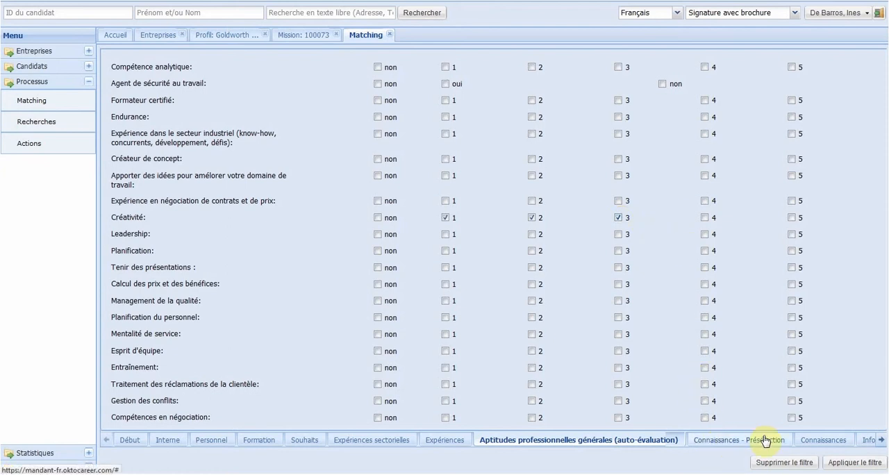
Step: In the Marketing / RP knowledge, select levels 1 to 3 for Management d'agence and levels 1 and 2 for Marketing de biens industriels
left_click(808, 440)
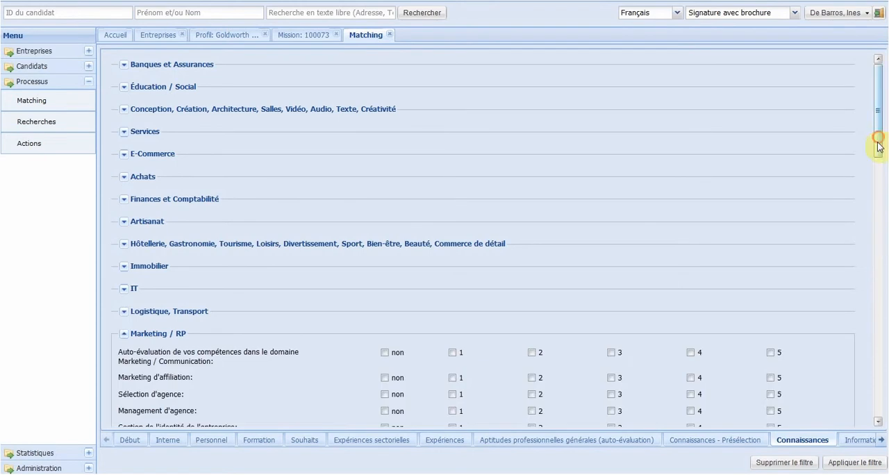
left_click_drag(879, 143, 877, 227)
left_click(452, 145)
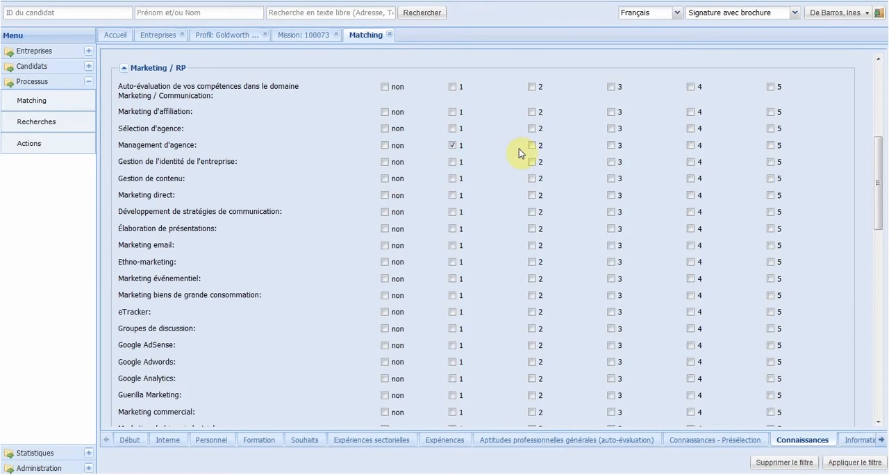
left_click(612, 146)
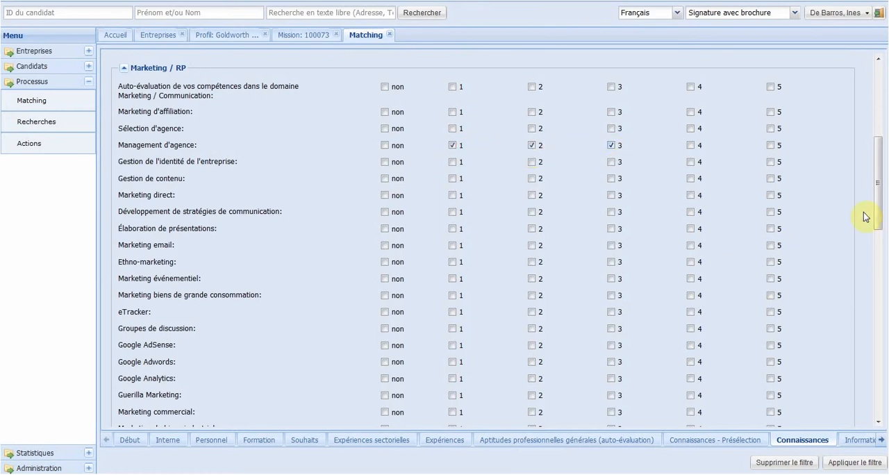
left_click_drag(879, 214, 879, 268)
left_click(453, 227)
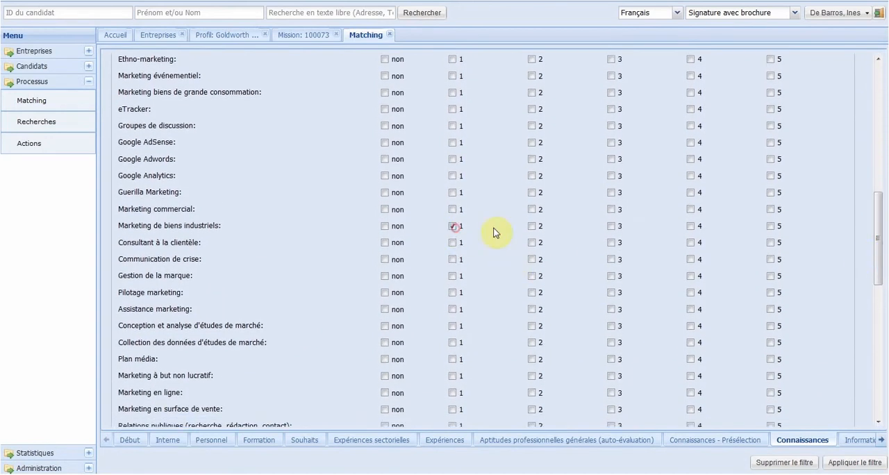
left_click(532, 226)
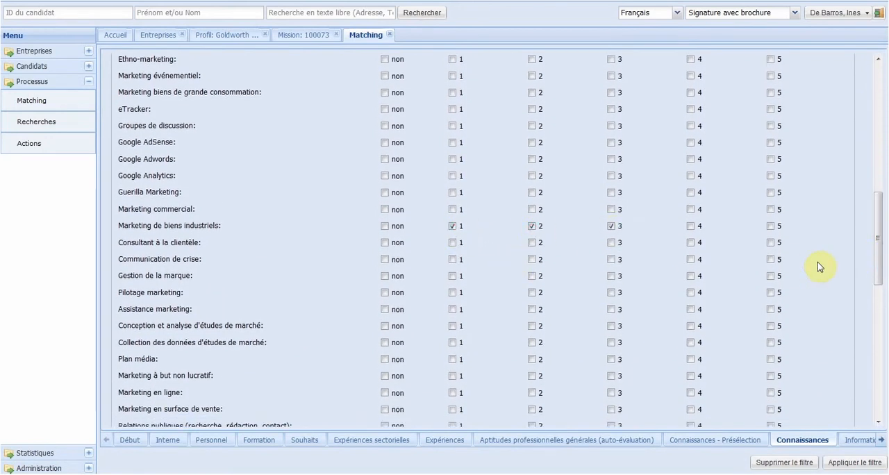
Step: In the Vente knowledge section, select levels 1 to 3 for Vente de biens industriels
left_click_drag(876, 252, 879, 438)
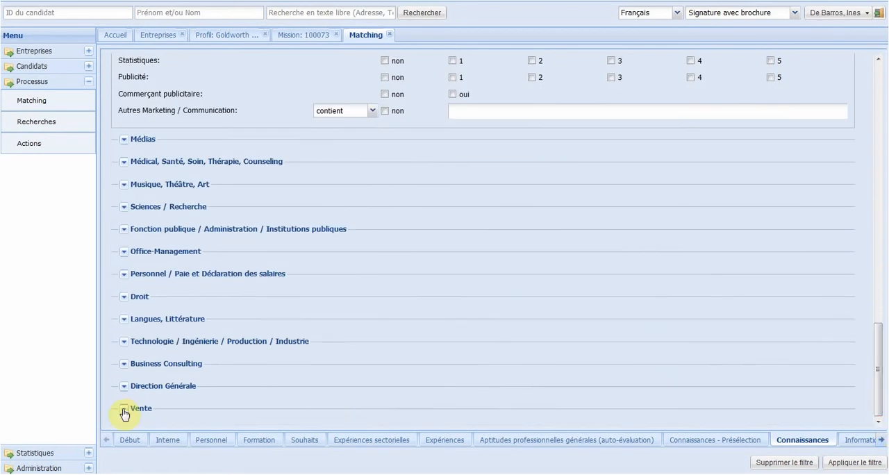
left_click(124, 410)
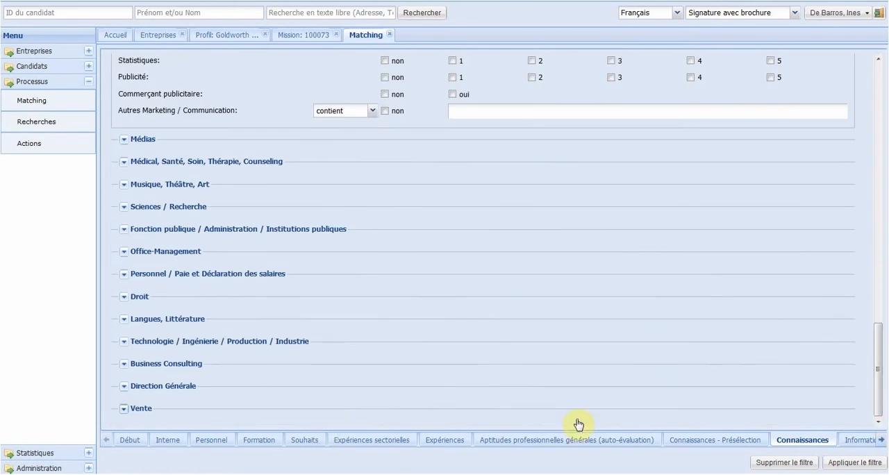
left_click_drag(884, 309, 884, 396)
left_click(453, 348)
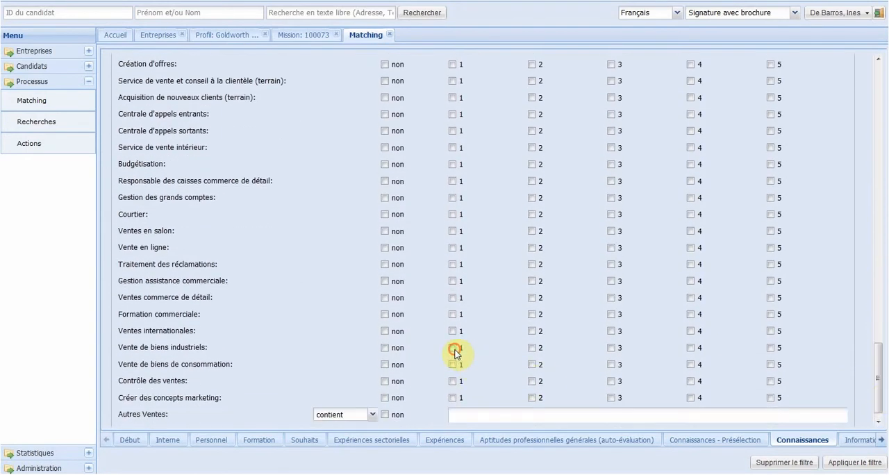
left_click(532, 348)
left_click(612, 348)
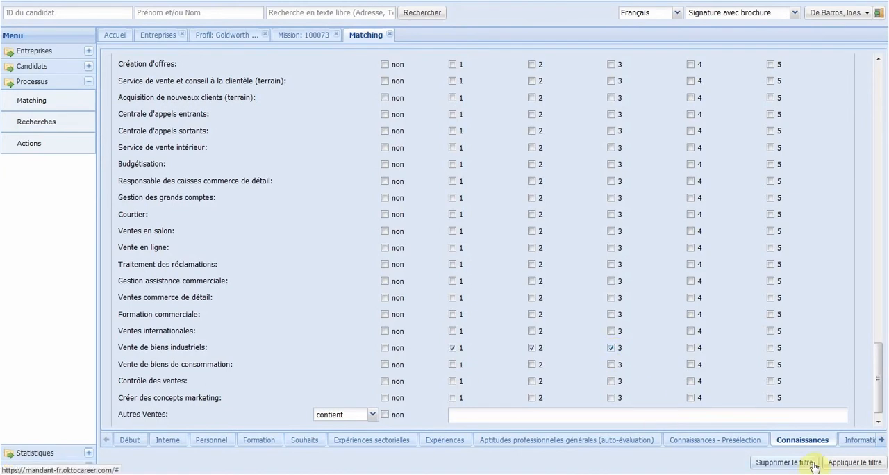
Step: In the Informatique criteria, select levels 1 to 3 for SAP Marketing
left_click(880, 440)
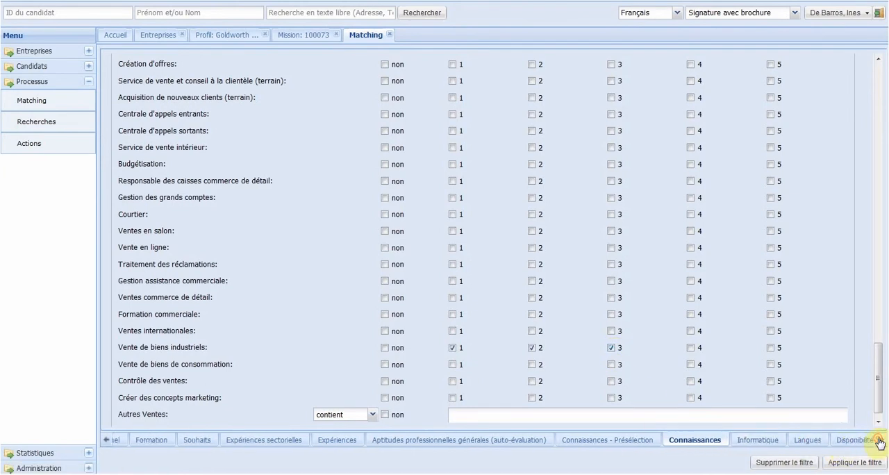
left_click(725, 443)
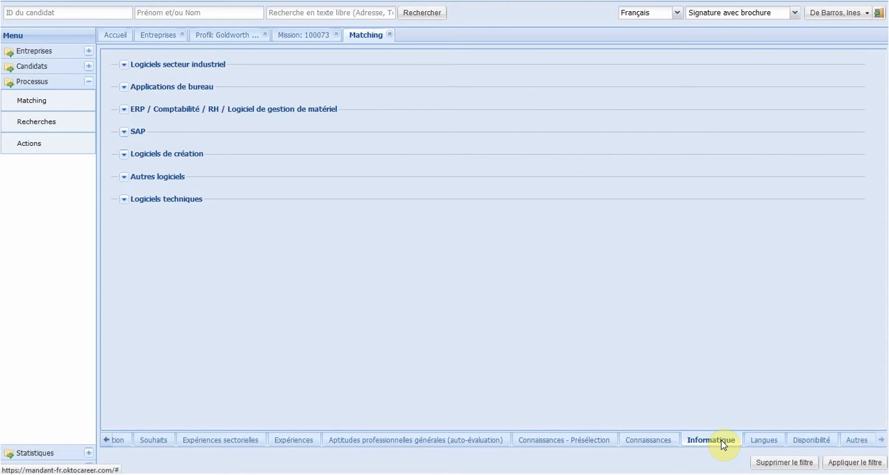
left_click(126, 132)
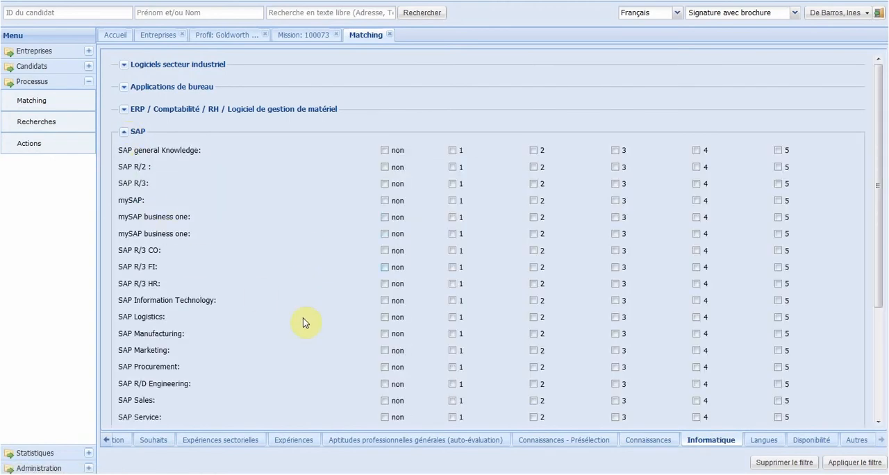
left_click(452, 352)
left_click(533, 351)
left_click(615, 351)
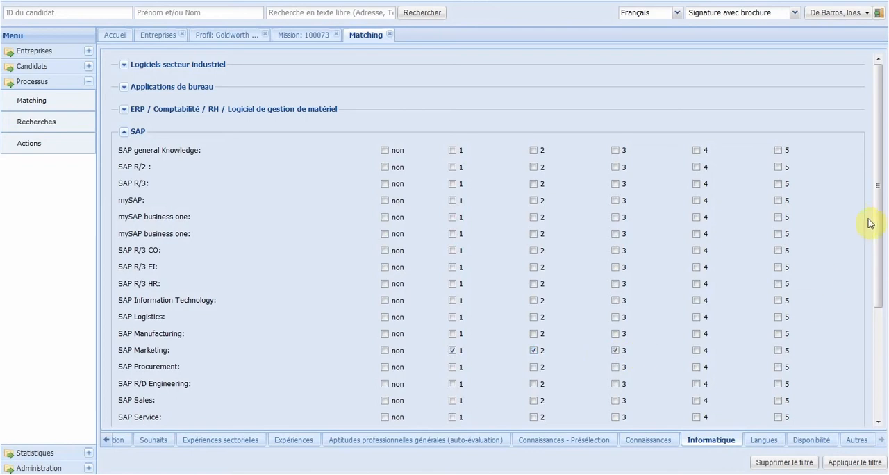
Step: Under SAP Solutions Industrielles (SI), select levels 1 to 3 for SAP IS-A - Automobile
scroll(876, 258, "down", 2)
left_click_drag(877, 276, 875, 327)
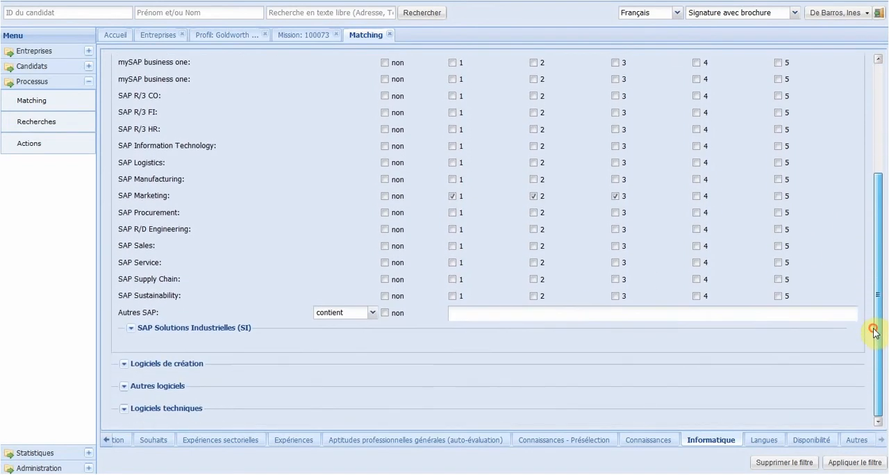
left_click(131, 329)
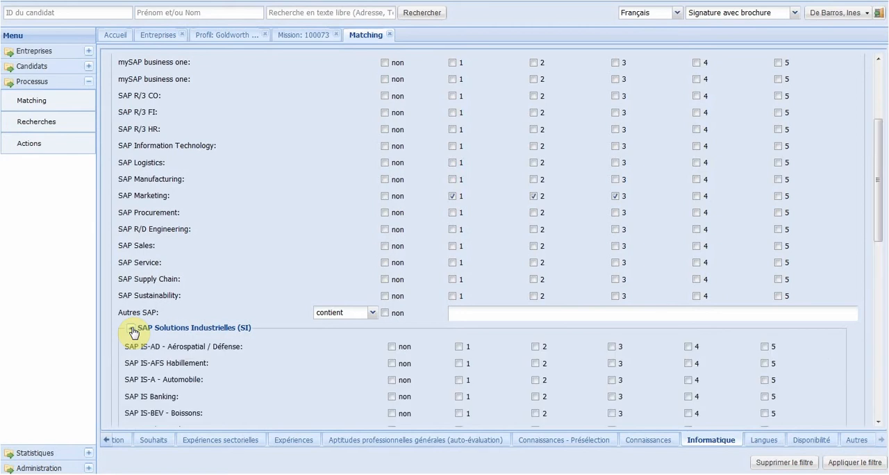
left_click(458, 382)
left_click(536, 381)
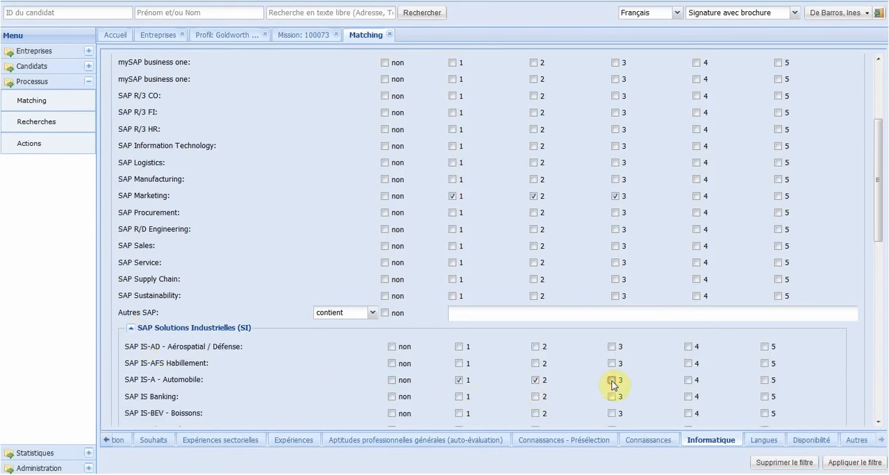
left_click(612, 382)
Step: Set the language criteria to Allemand levels 1 and 2 and Anglais level 1, and apply the filter to list matching candidates
left_click(756, 440)
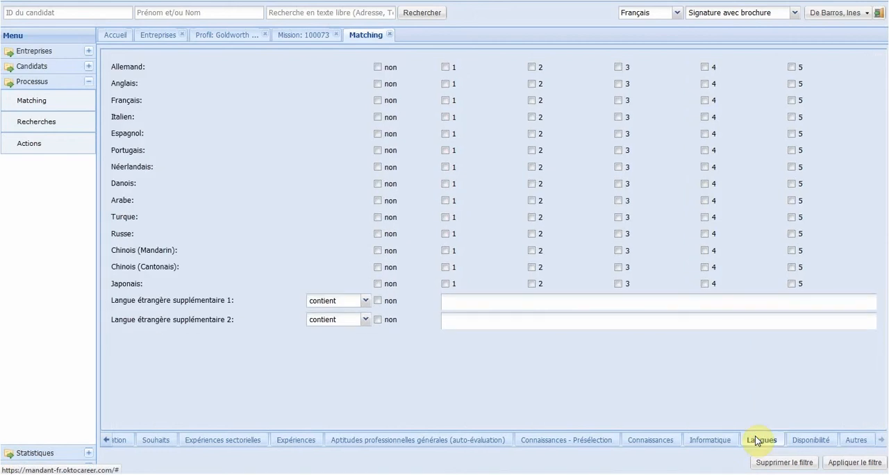
left_click(445, 69)
left_click(531, 69)
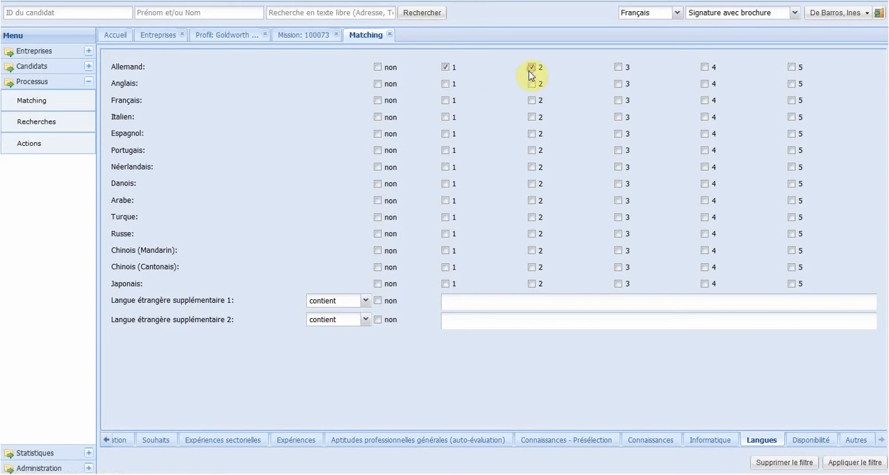
left_click(445, 85)
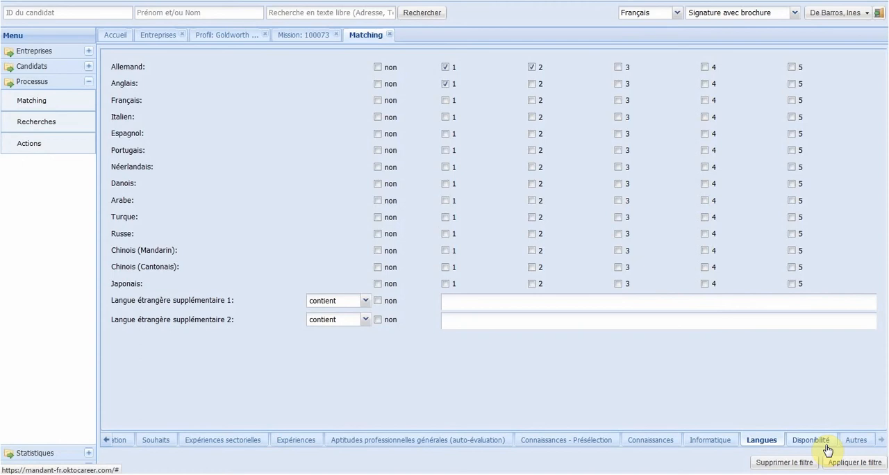
left_click(844, 464)
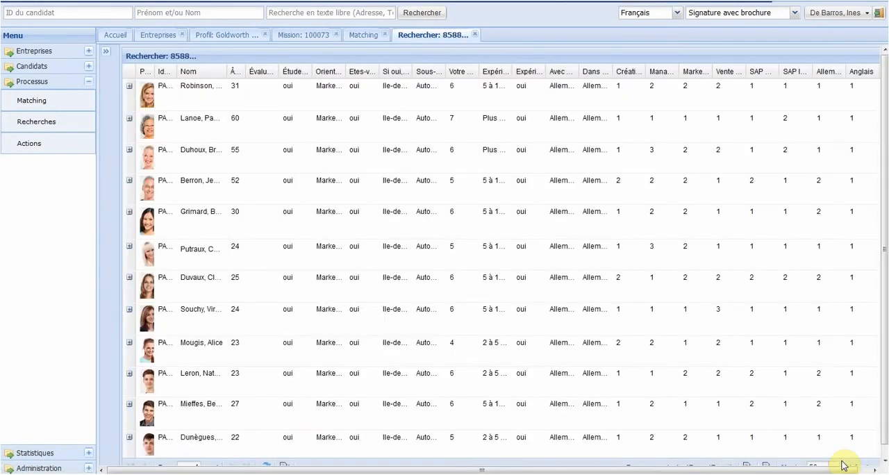
left_click(884, 461)
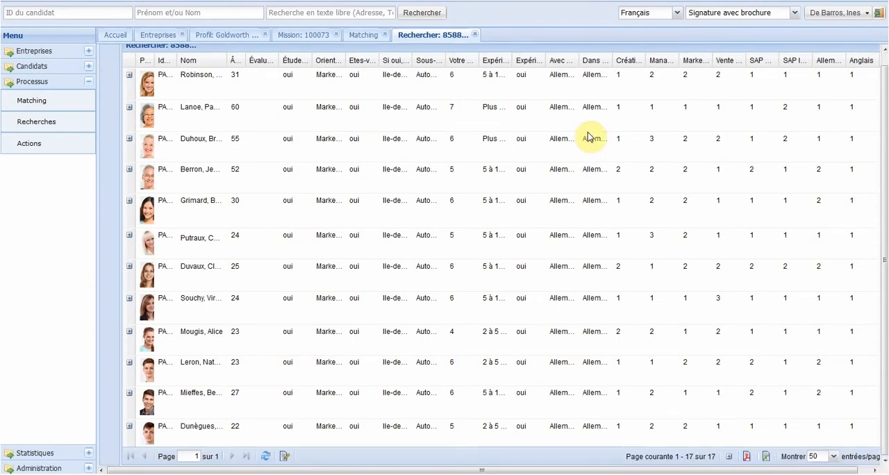
Step: Return to the matching criteria and select Réalisation d'entretien en interne as the action type under Début
left_click(360, 38)
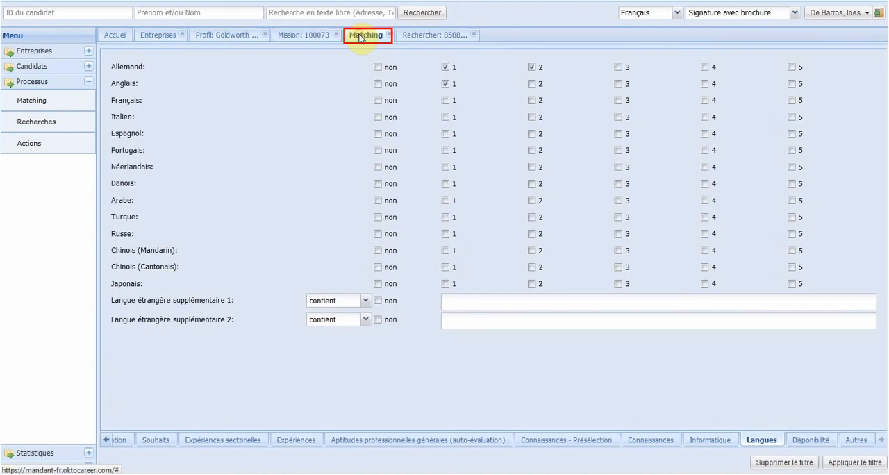
left_click(104, 440)
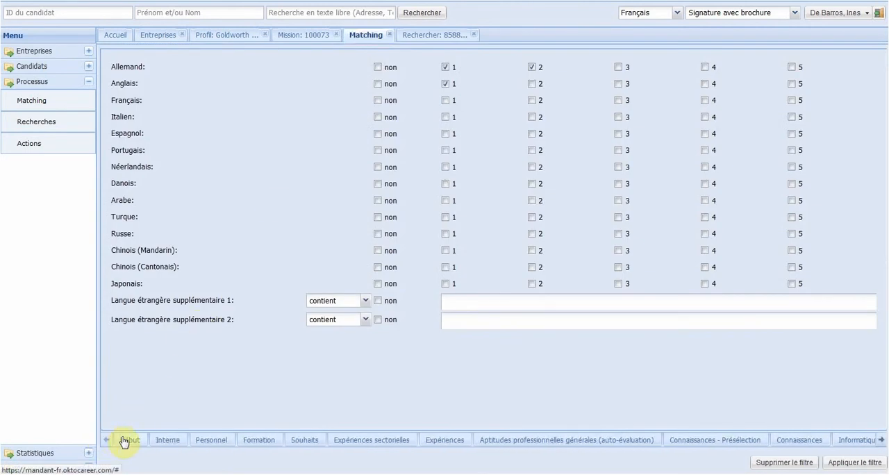
left_click(123, 440)
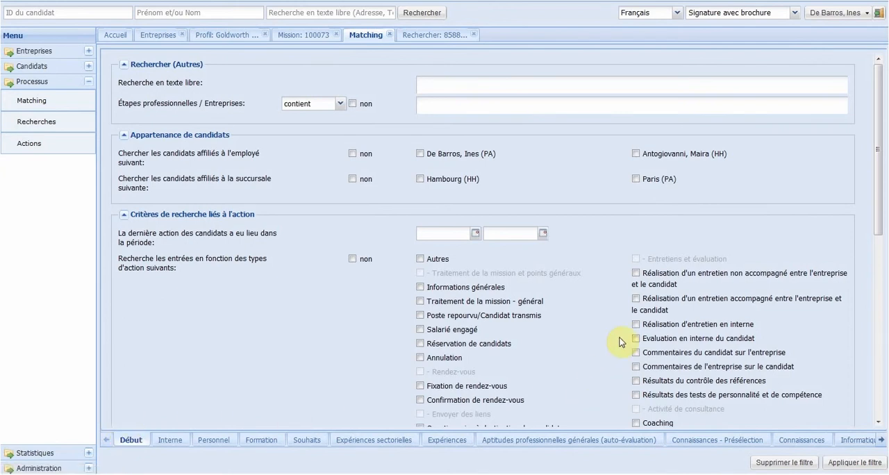
left_click(637, 324)
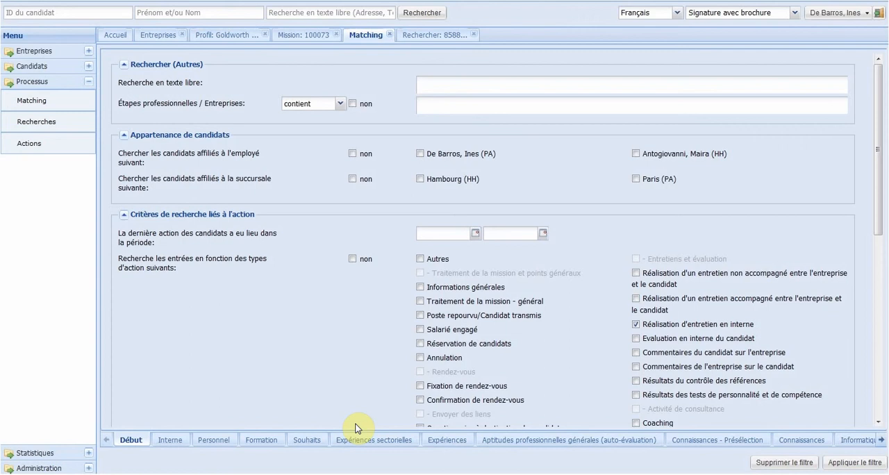
Step: Set Ville to Paris in the Personnel criteria and apply the filter again
left_click(222, 441)
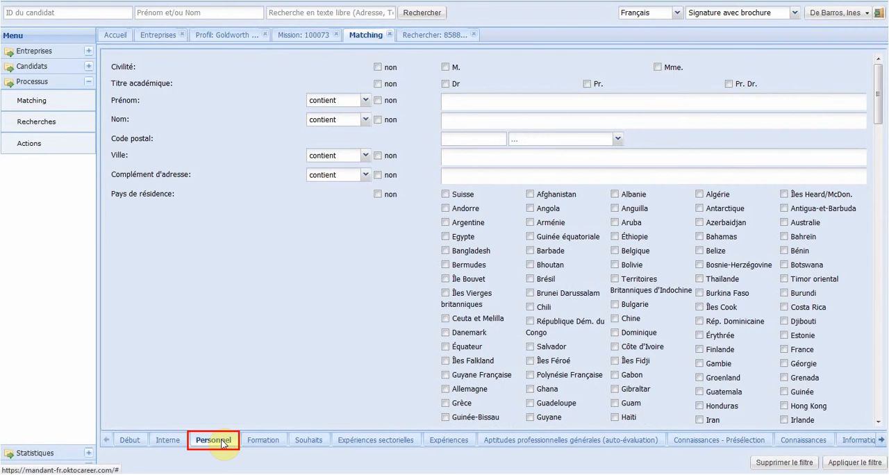
left_click(476, 157)
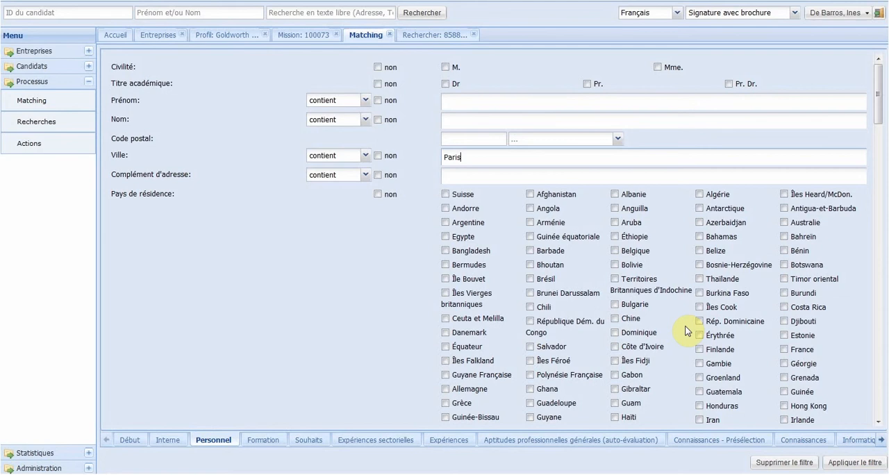
left_click(841, 462)
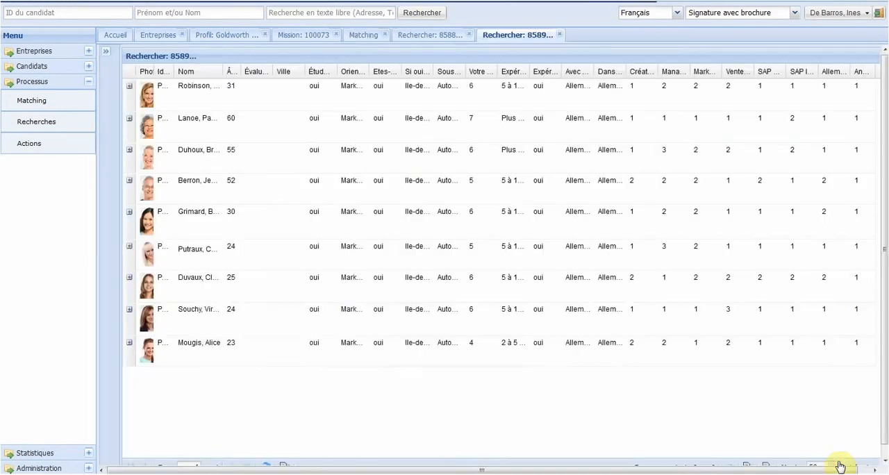
left_click(885, 462)
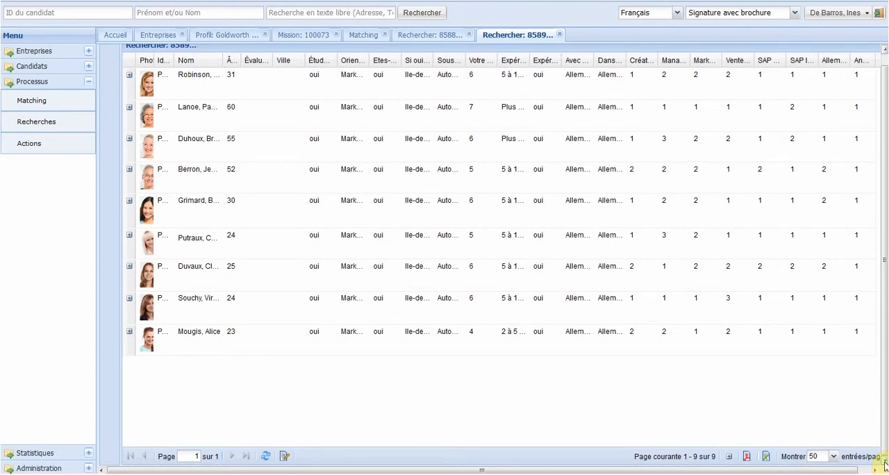
Step: Hide the Identifiant, Études supérieures, Orientation souhaitée, relocation willingness, preferred regions and Sous-secteurs columns in the candidate results
left_click(396, 62)
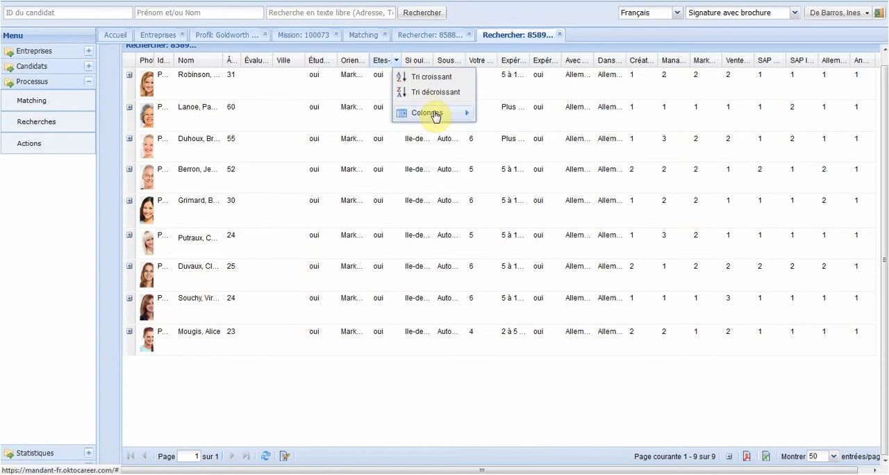
mouse_move(435, 116)
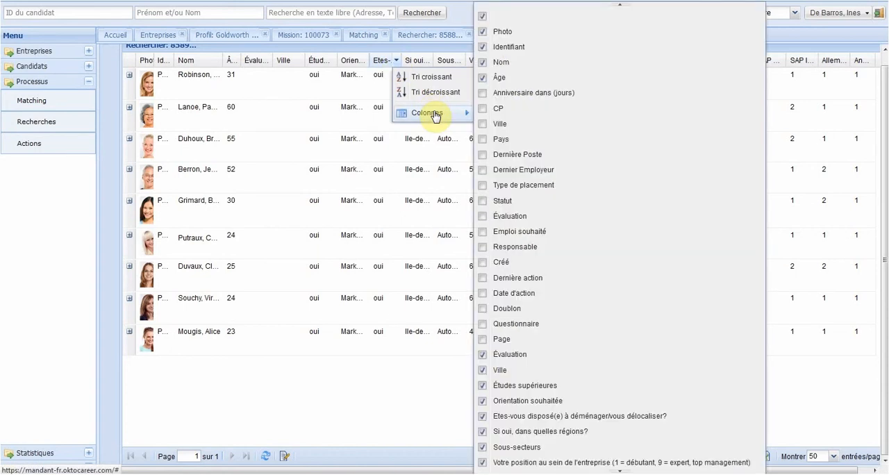
left_click(482, 48)
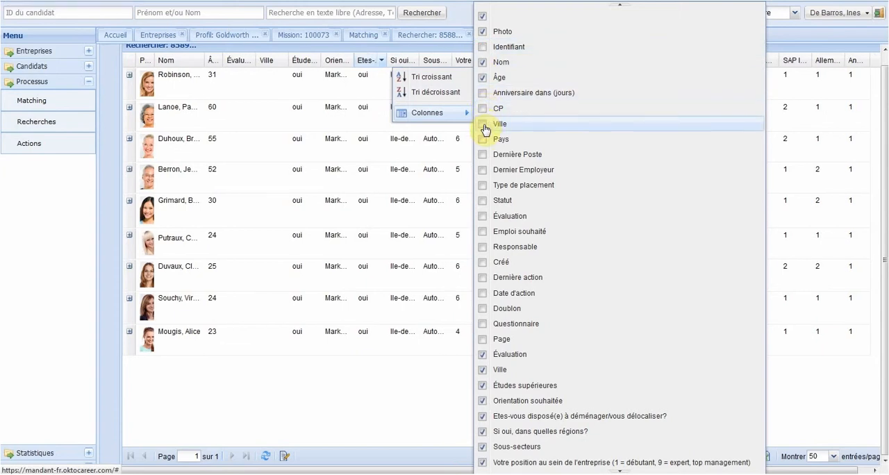
left_click(484, 387)
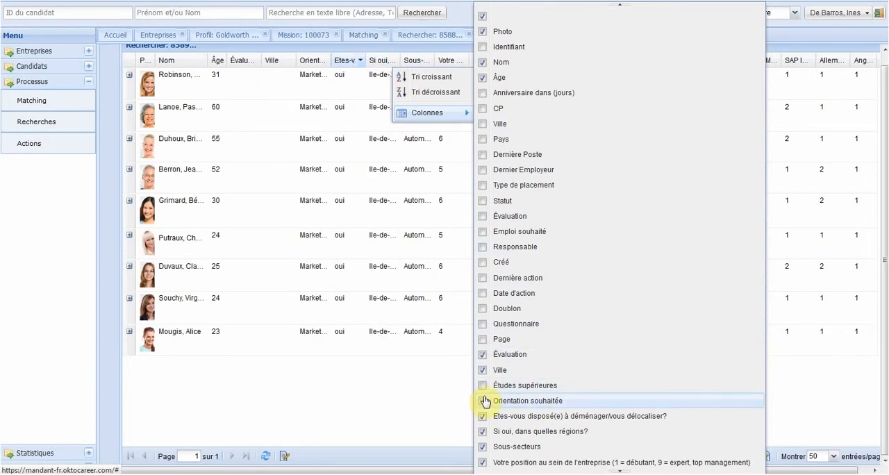
left_click(483, 402)
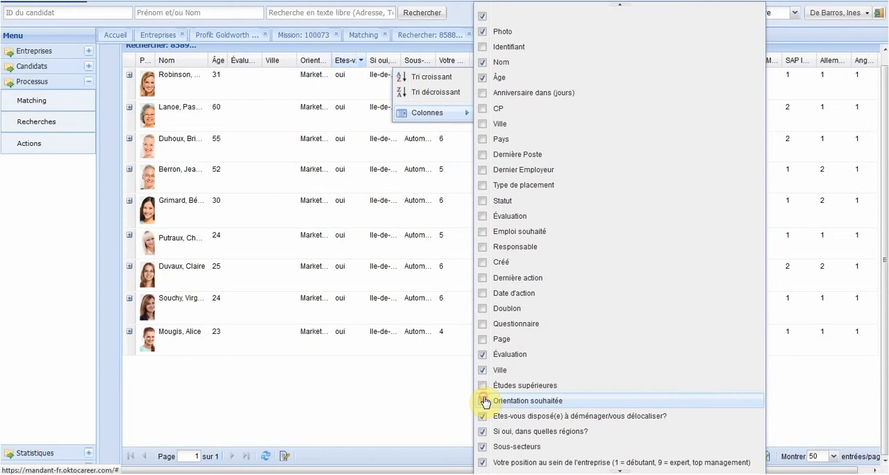
left_click(483, 417)
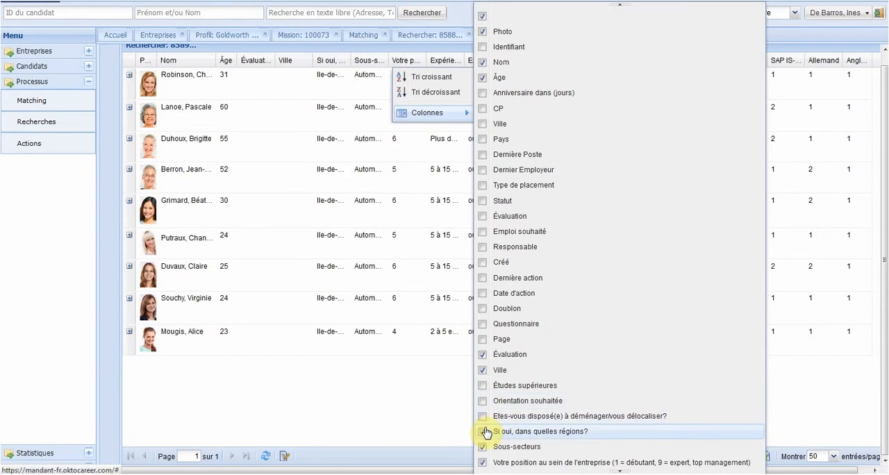
left_click(484, 433)
left_click(484, 447)
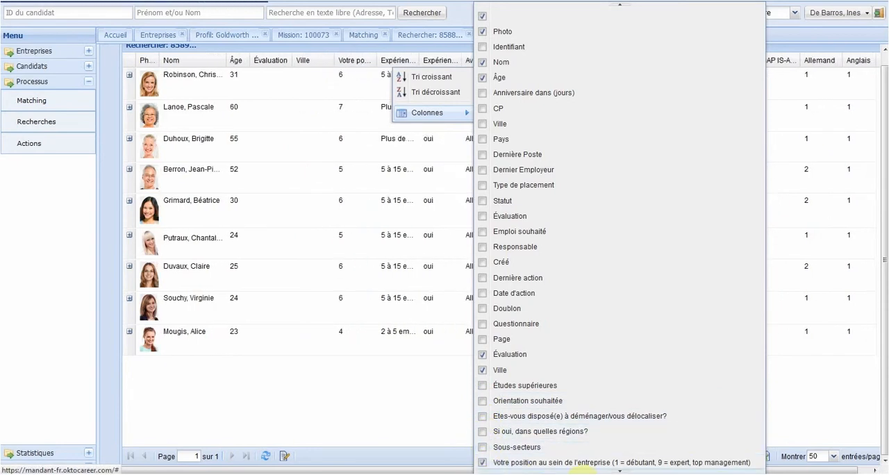
Step: Hide the Expérience à l'étranger column and the two columns on countries of professional experience and countries lived in over 3 months
left_click(620, 471)
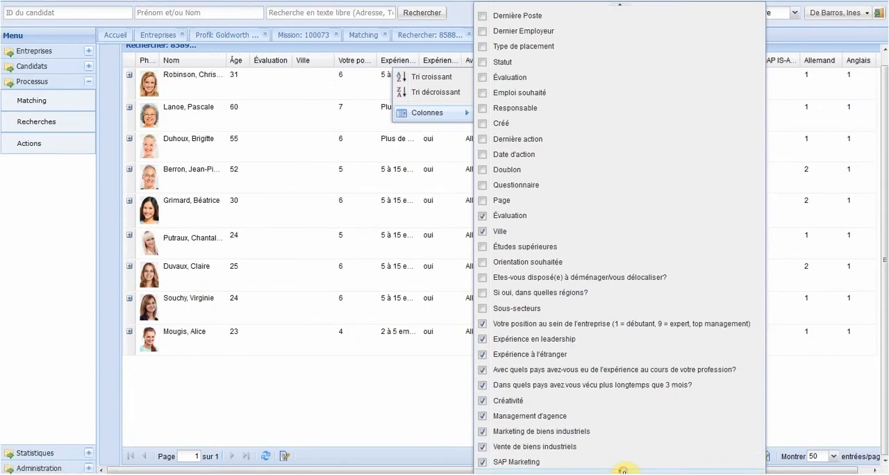
left_click(623, 470)
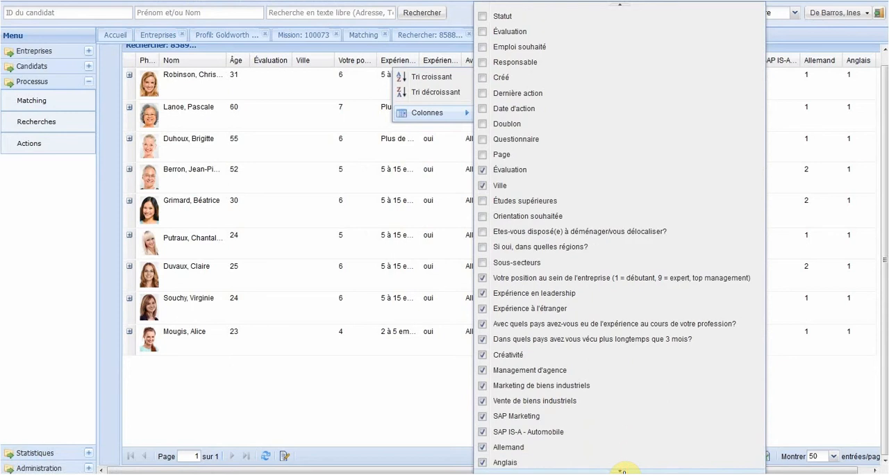
left_click(484, 310)
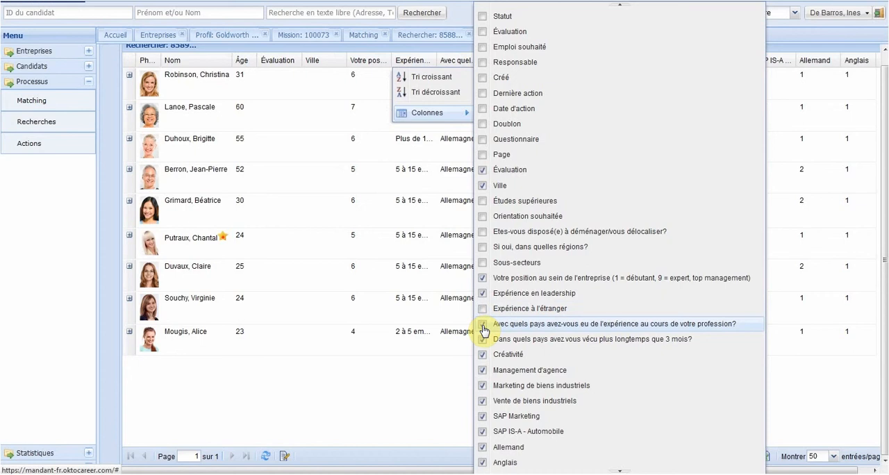
left_click(483, 326)
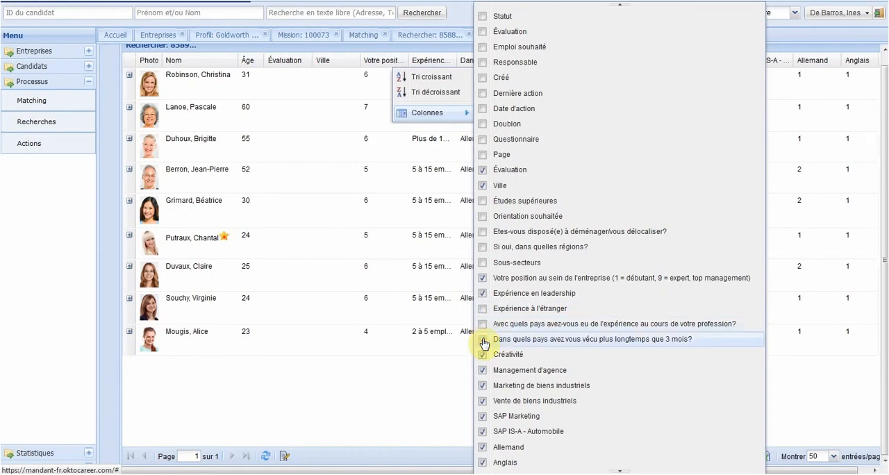
left_click(484, 340)
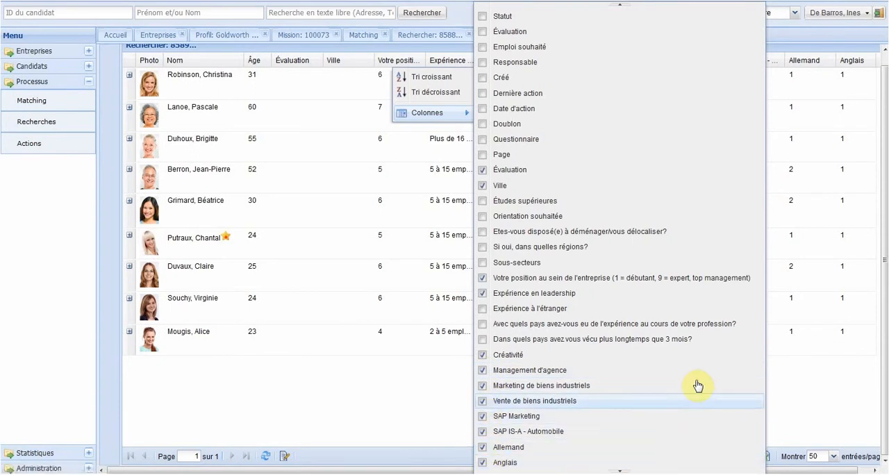
left_click(373, 400)
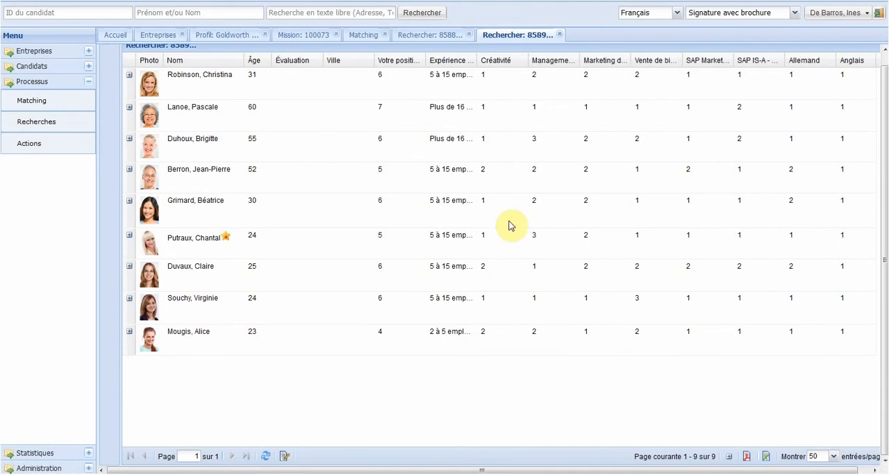
Step: Hide the Ville column in the candidate results list
left_click(421, 61)
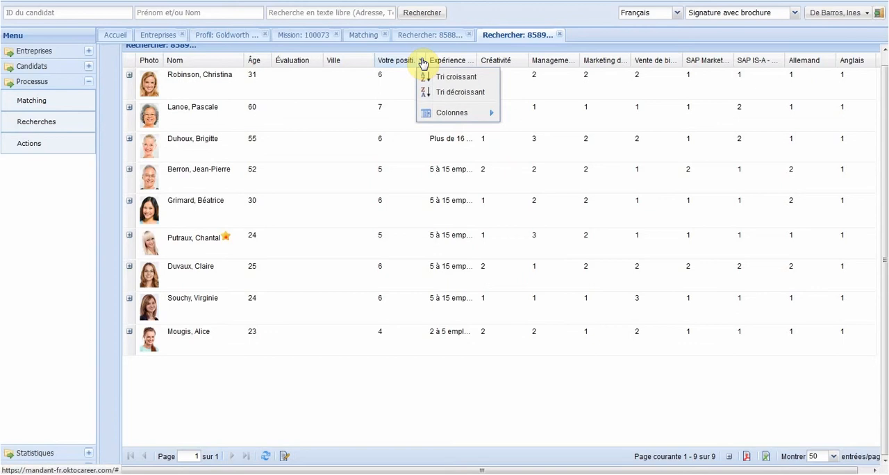
mouse_move(477, 114)
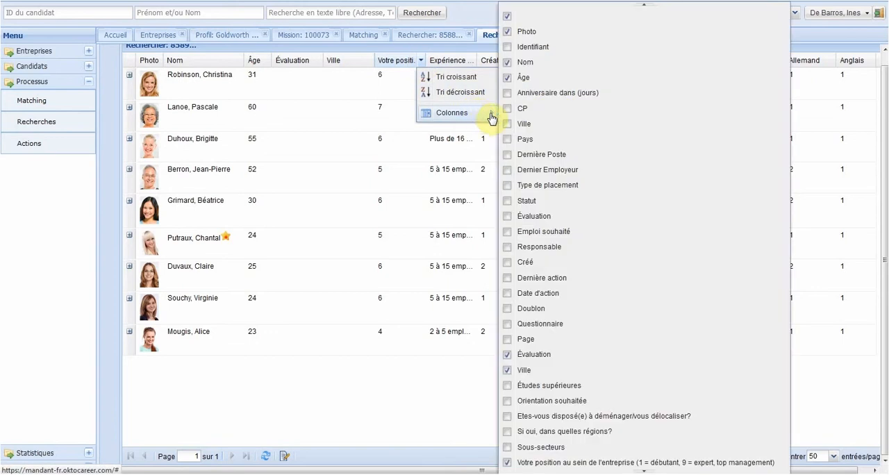
left_click(522, 373)
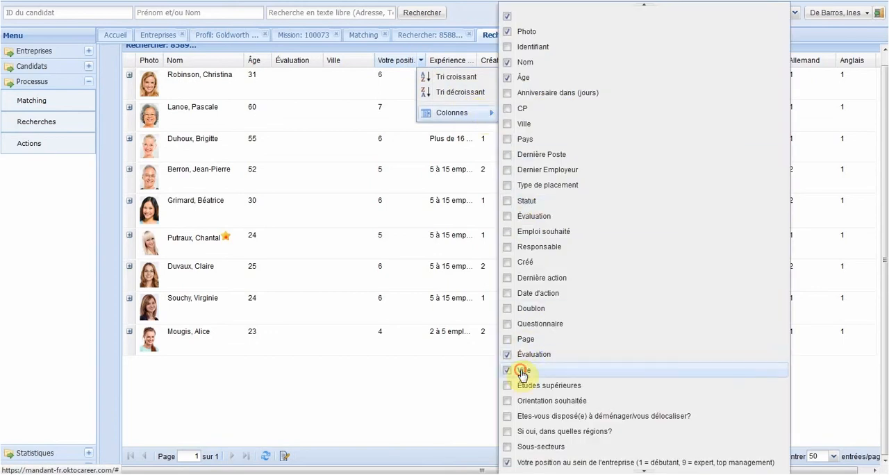
left_click(404, 394)
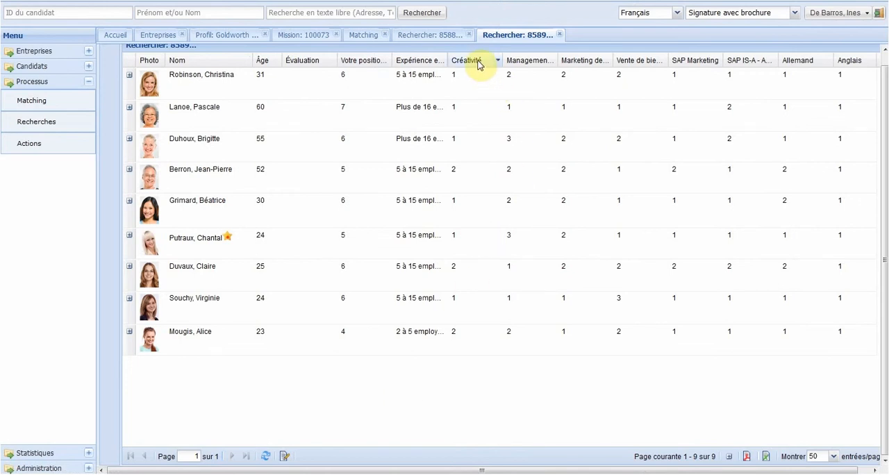
Step: Move the Créativité column between SAP IS-A - Automobile and Allemand, narrow Évaluation, Allemand and Créativité, and widen Marketing de biens industriels
left_click_drag(478, 64, 757, 68)
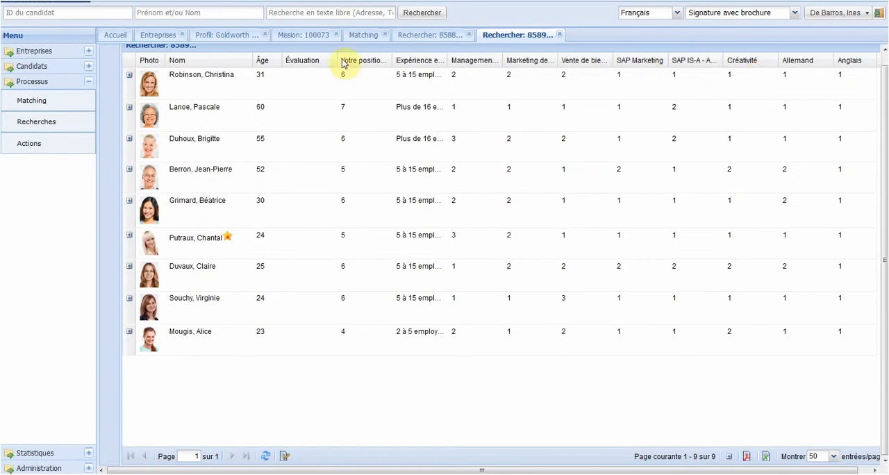
left_click_drag(337, 55, 318, 55)
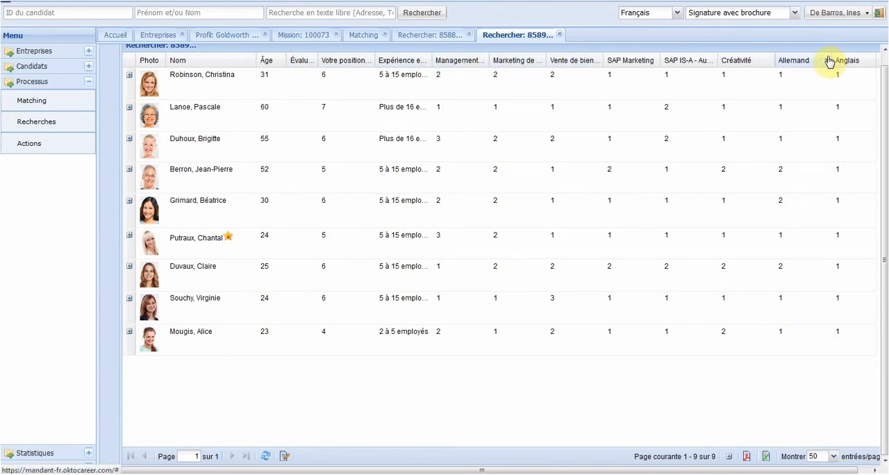
left_click_drag(825, 58, 822, 56)
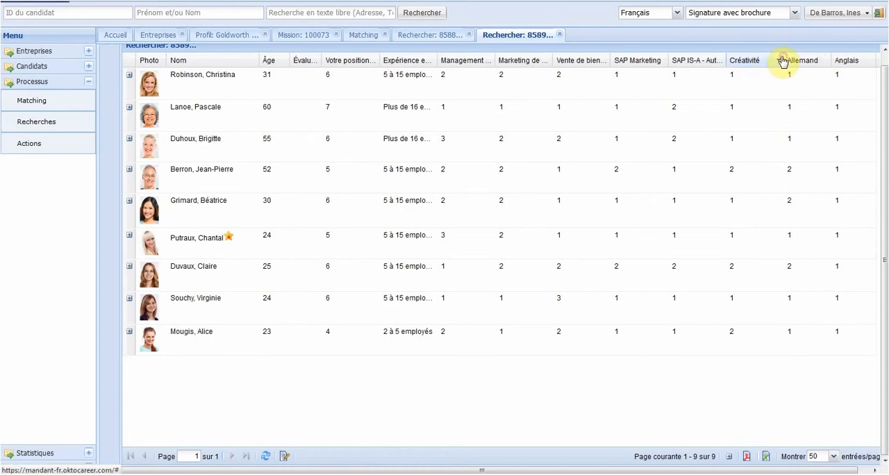
left_click_drag(780, 55, 770, 57)
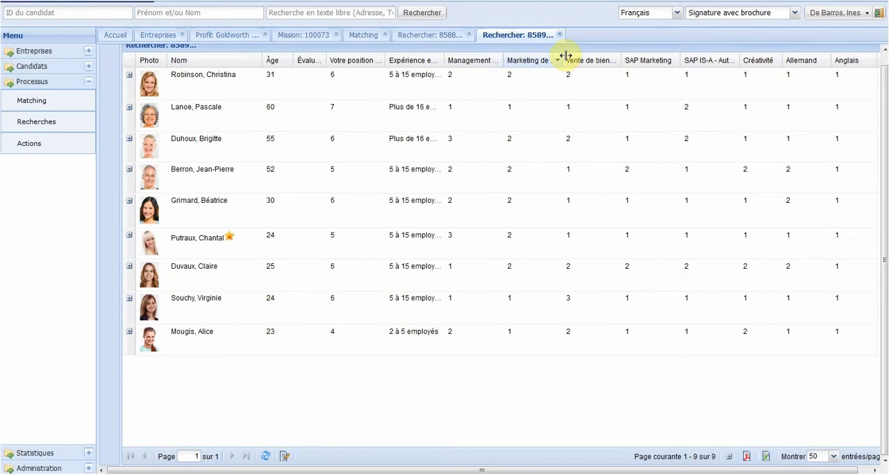
left_click_drag(563, 56, 573, 55)
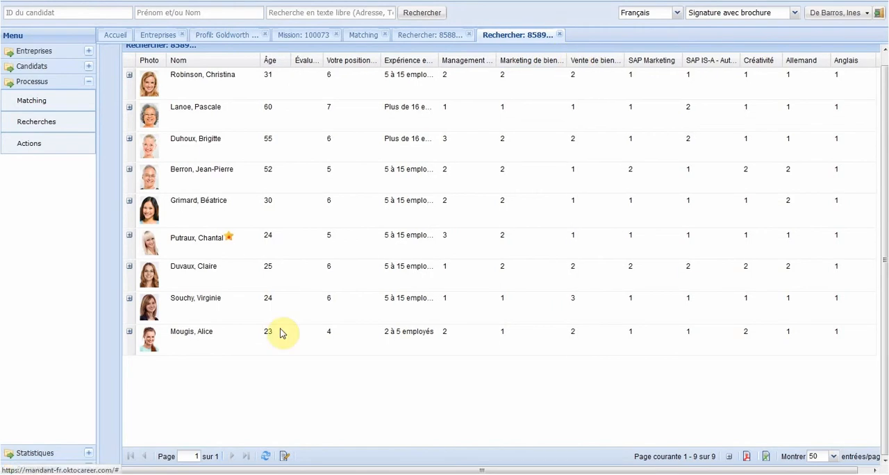
Step: Rename the search's French label as Directeur Marketing pour Goldworth, save it and close the edit window
left_click(284, 456)
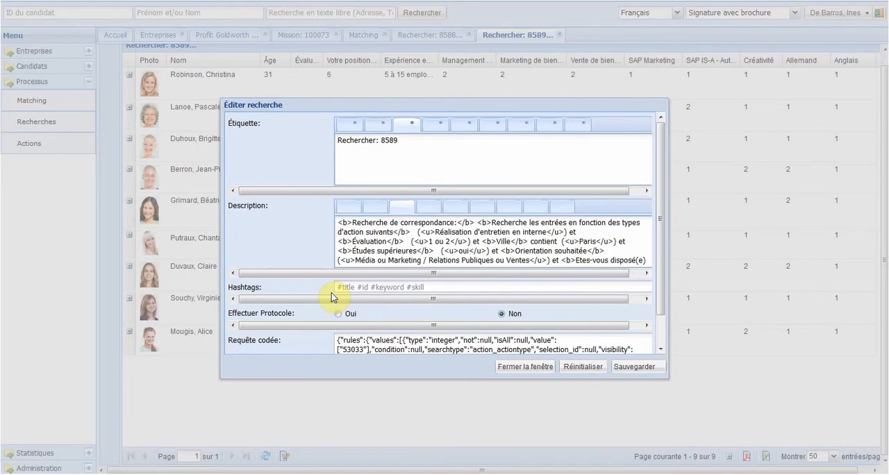
left_click(417, 162)
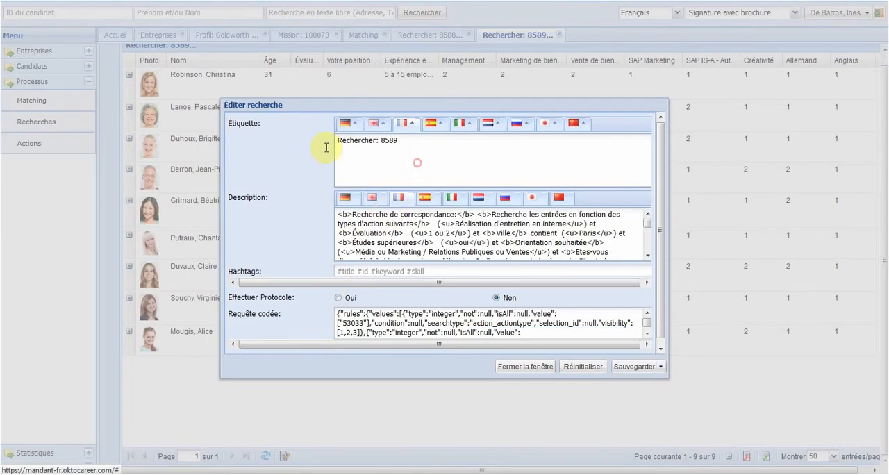
key("ctrl+a")
type("Directeur Marketing pour Goldwort")
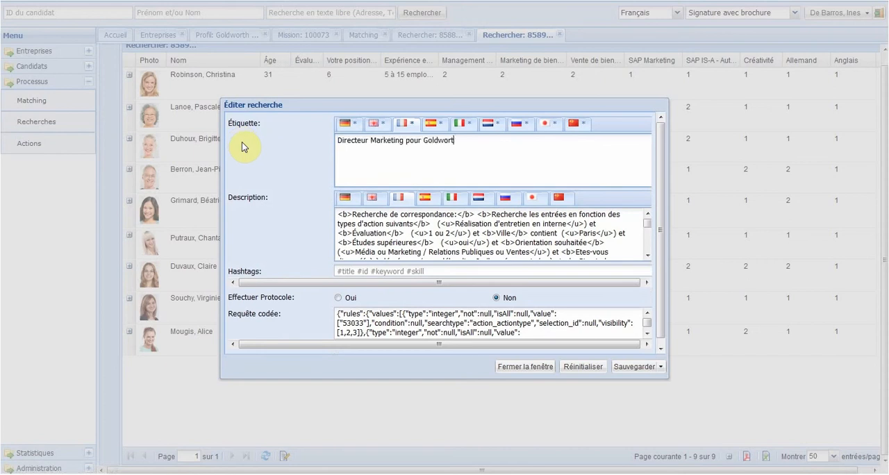
type("h")
left_click(620, 368)
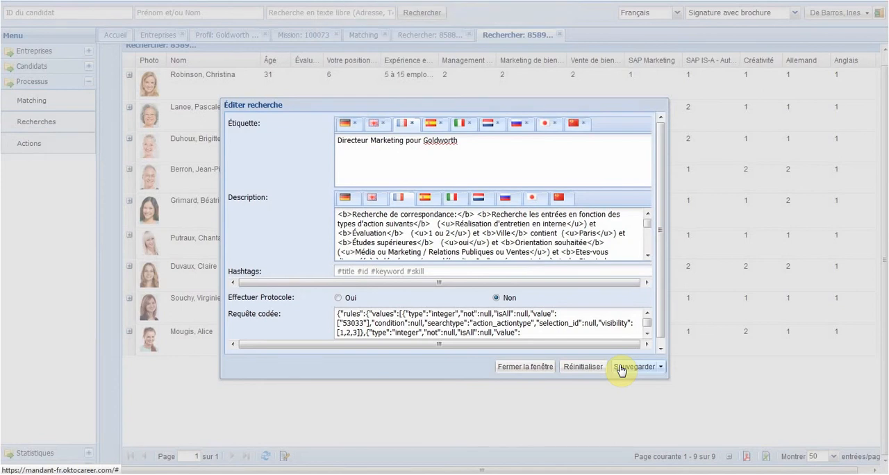
left_click(512, 372)
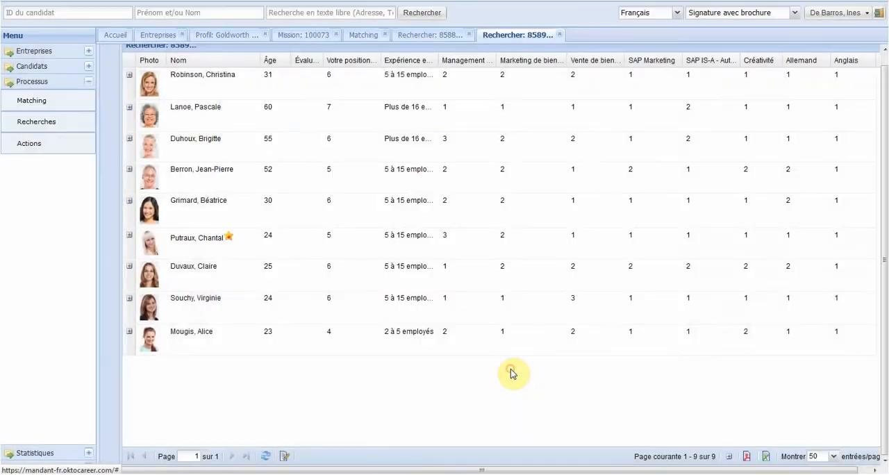
Step: In the list of saved searches, convert Directeur Marketing pour Goldworth into a static search
left_click(43, 124)
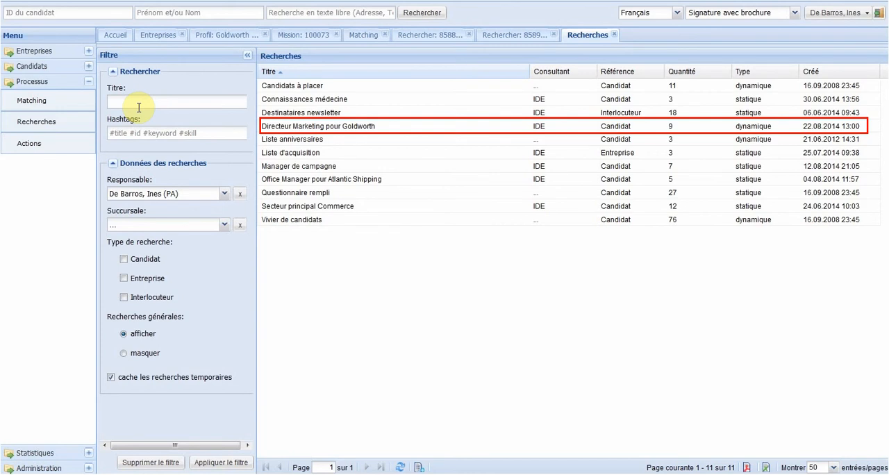
left_click(302, 131)
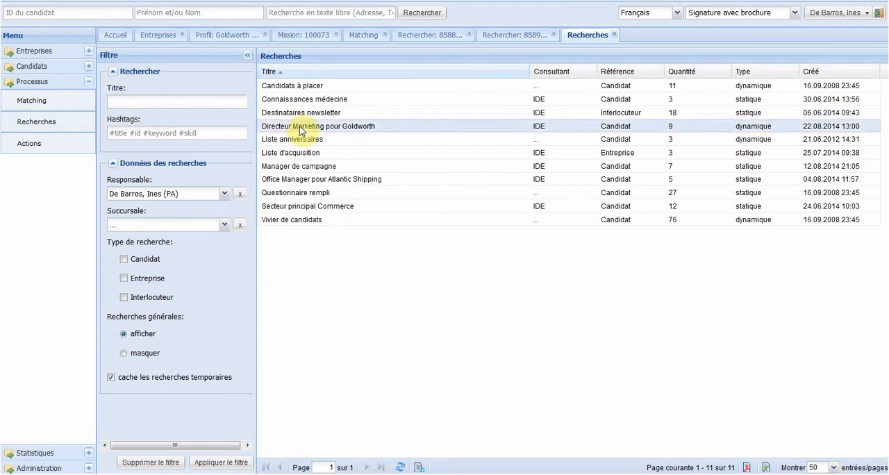
right_click(300, 130)
mouse_move(358, 144)
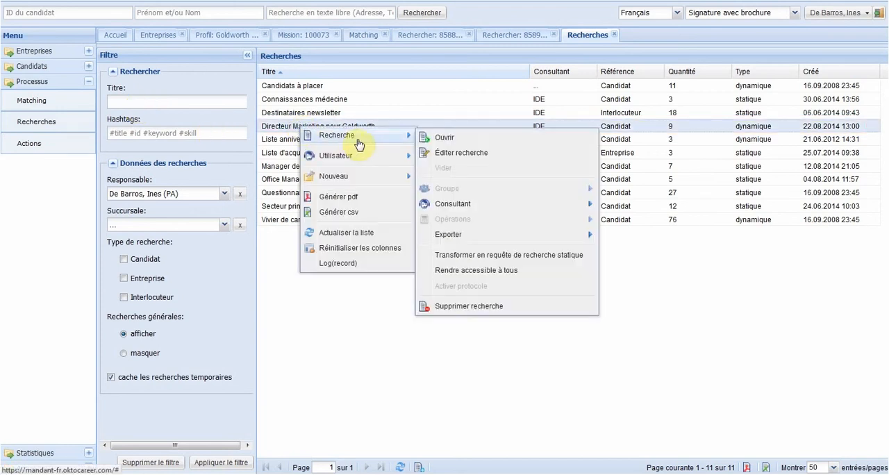
left_click(486, 255)
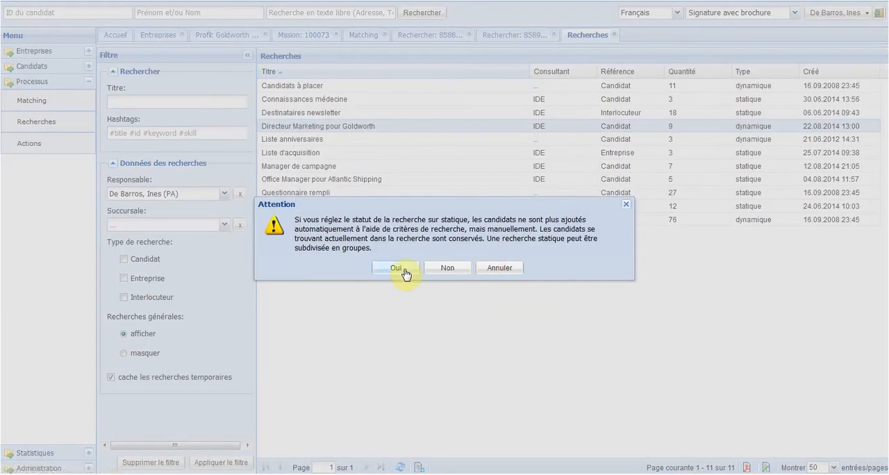
left_click(396, 268)
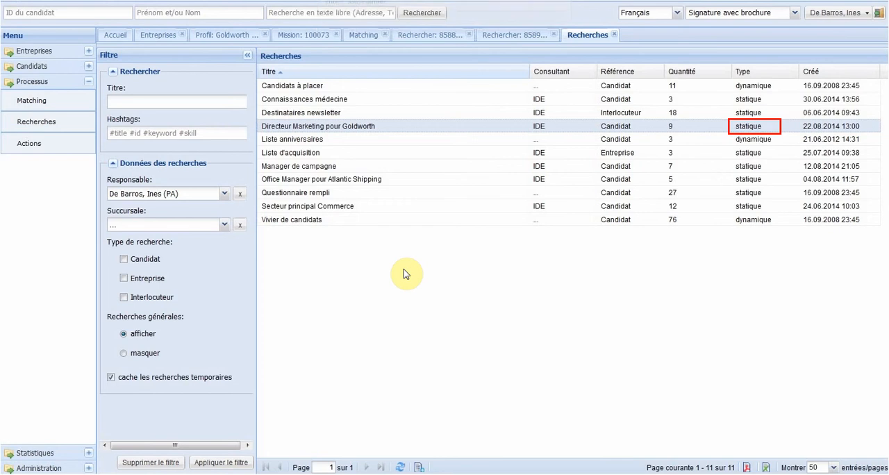
Step: Open the Directeur Marketing pour Goldworth search, expand the first candidate's matching details to review them, and collapse them again
left_click(319, 128)
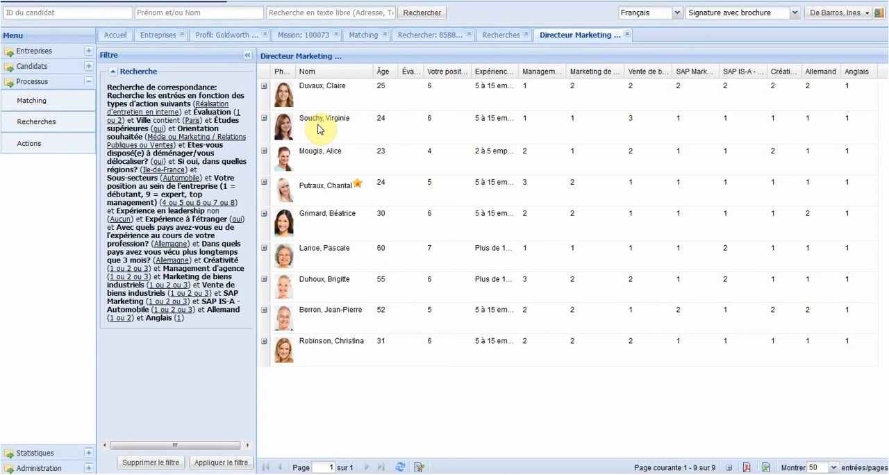
left_click(264, 87)
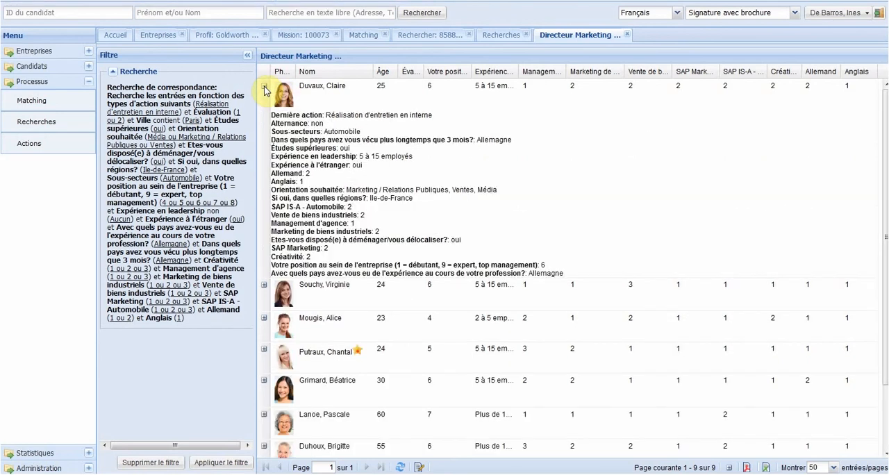
left_click(264, 87)
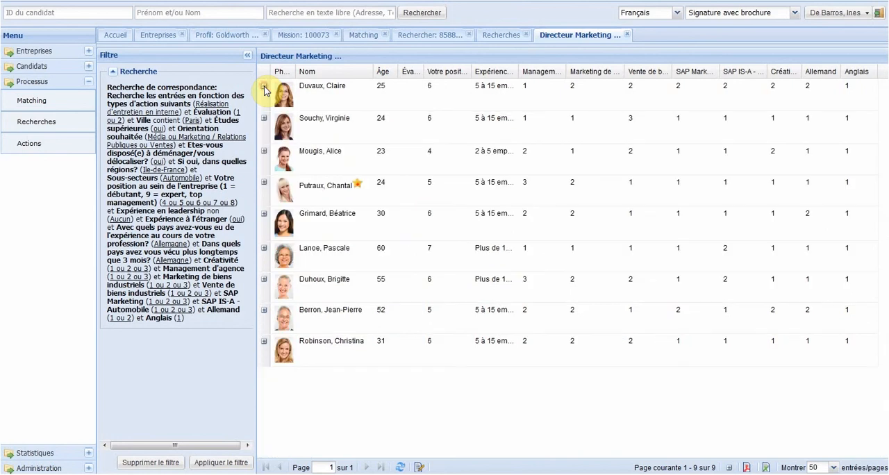
Step: Run a free-text candidate search for "directeur marketing automobile"
left_click(295, 12)
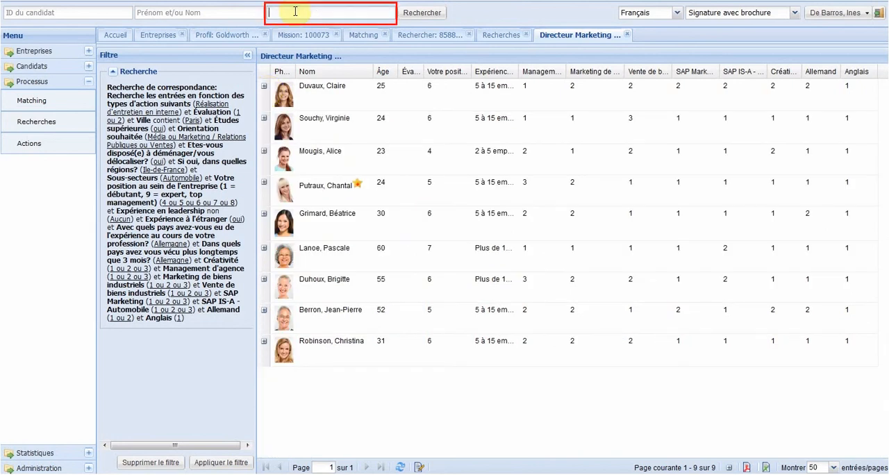
type("directeur marketing automobile")
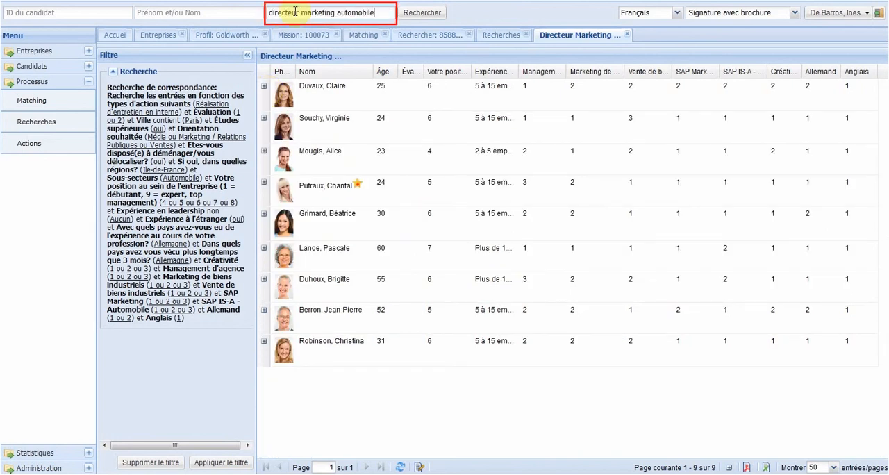
key("Return")
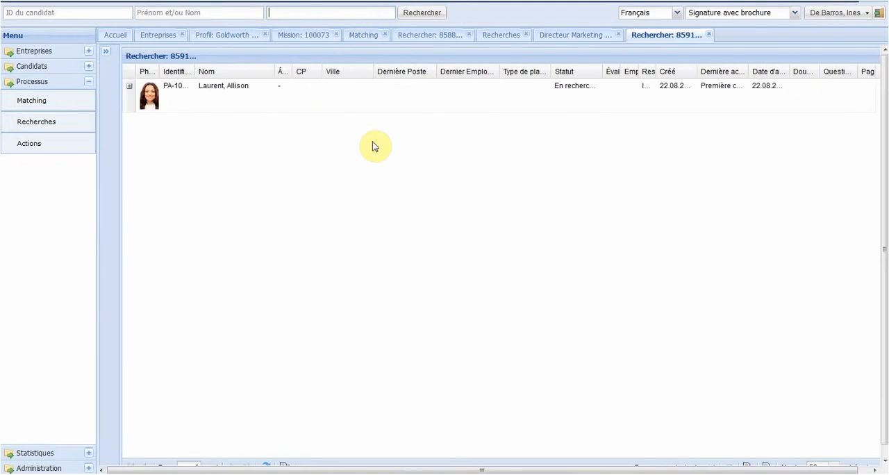
Step: Open the found candidate's record and read through the curriculum vitae PDF stored in the candidate's documents
left_click(261, 96)
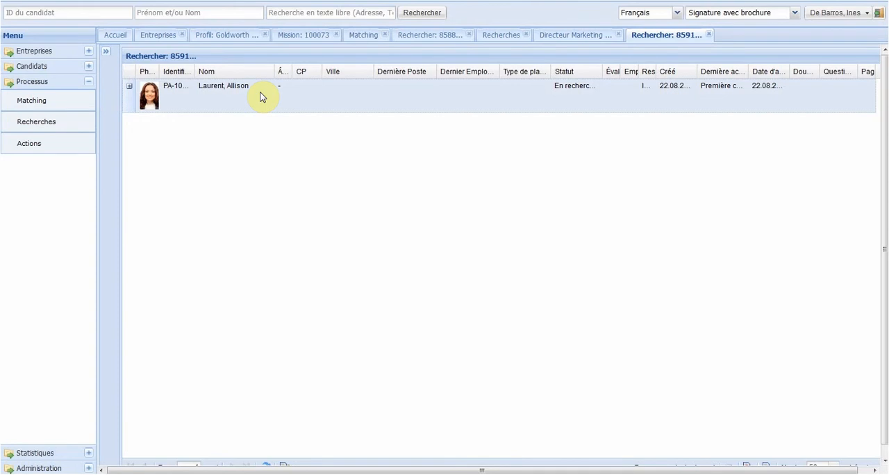
double_click(261, 97)
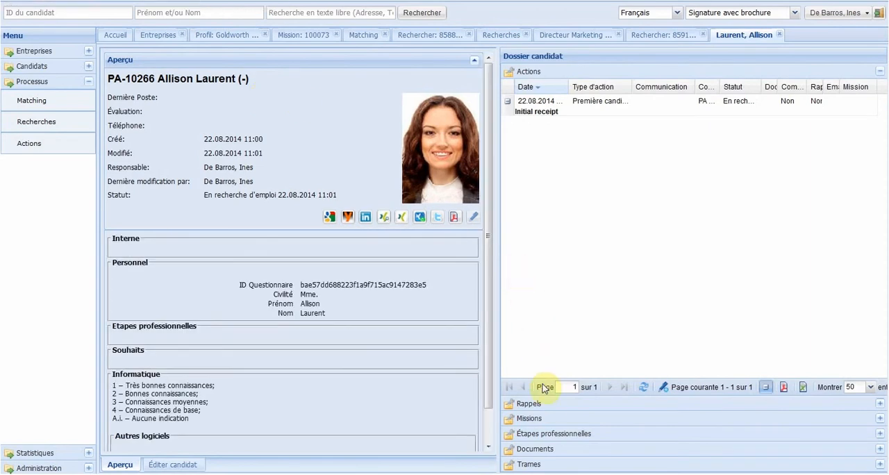
left_click(543, 451)
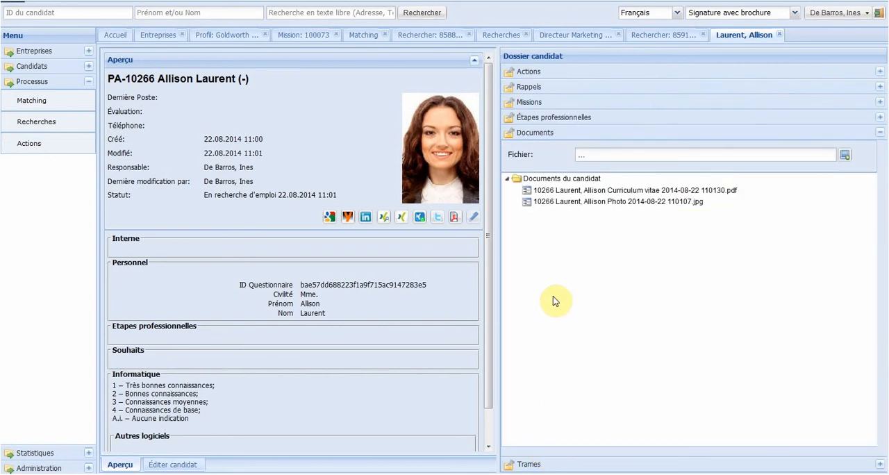
left_click(568, 194)
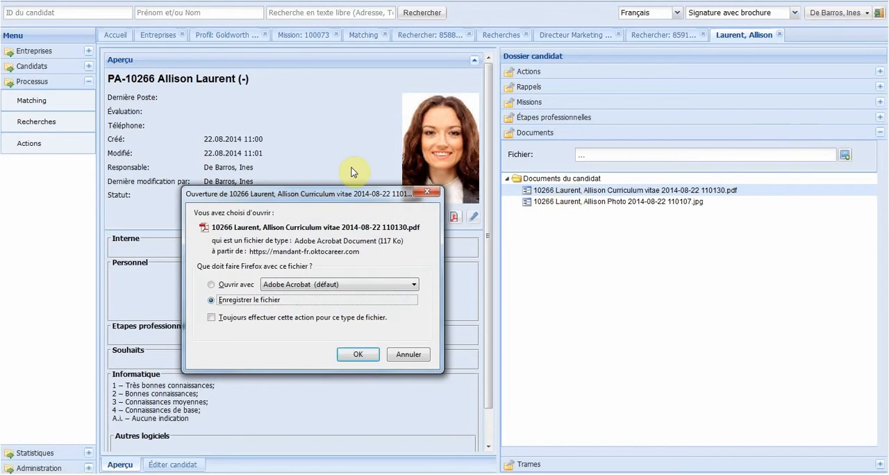
key("Up")
key("Return")
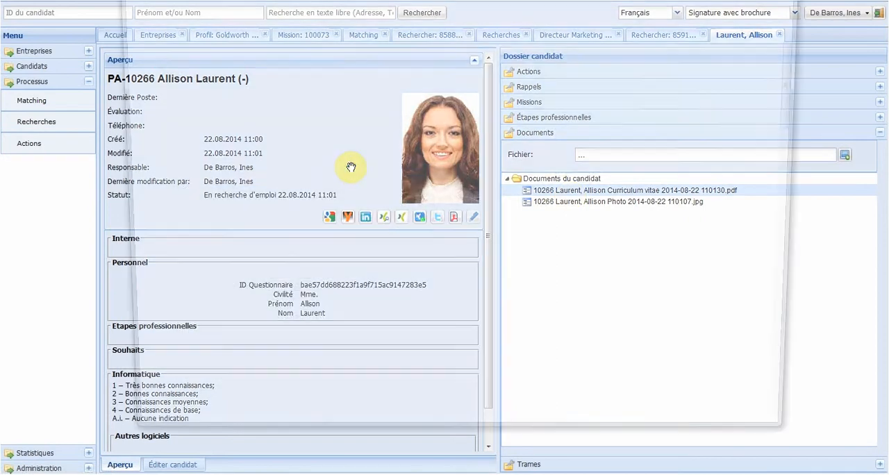
scroll(352, 167, "down", 2)
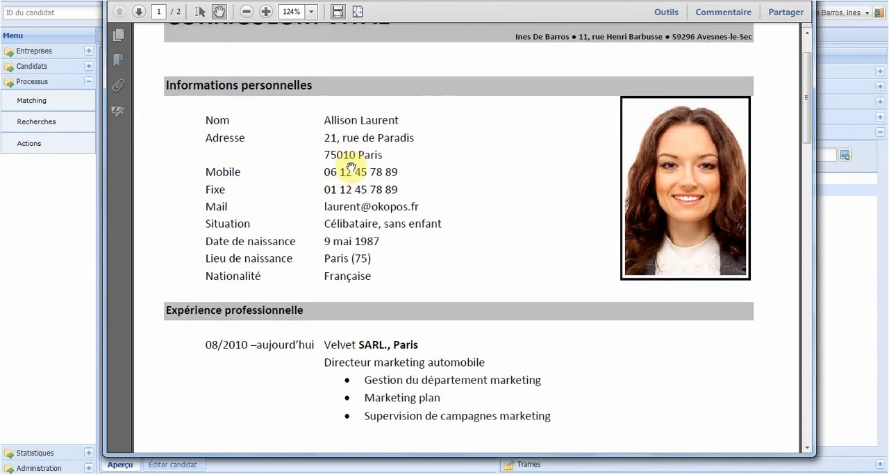
scroll(352, 166, "down", 3)
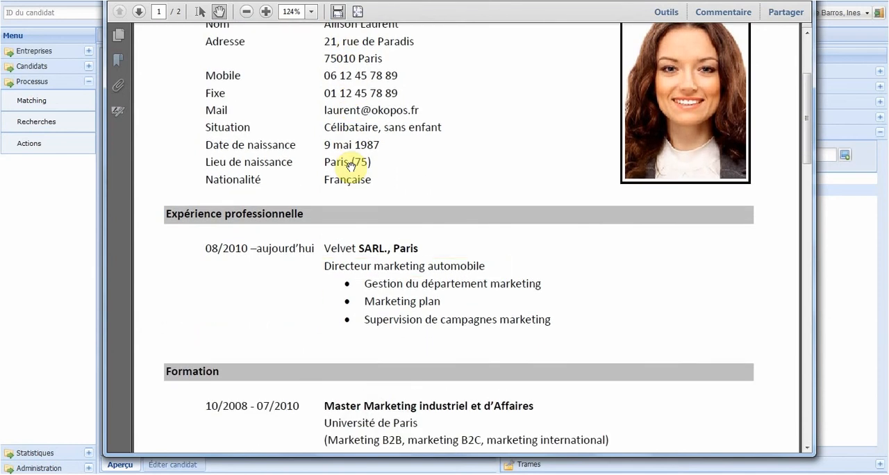
scroll(350, 164, "down", 1)
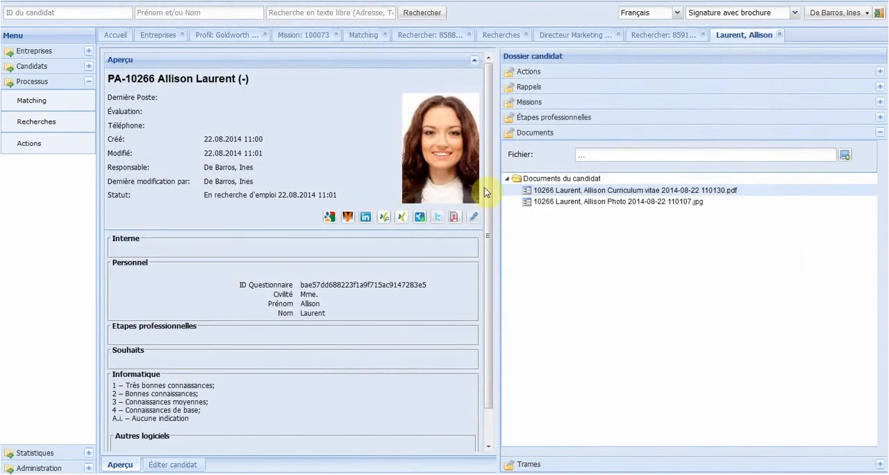
Step: Run the CV analysis on the candidate's curriculum vitae PDF and accept the service notice
right_click(570, 195)
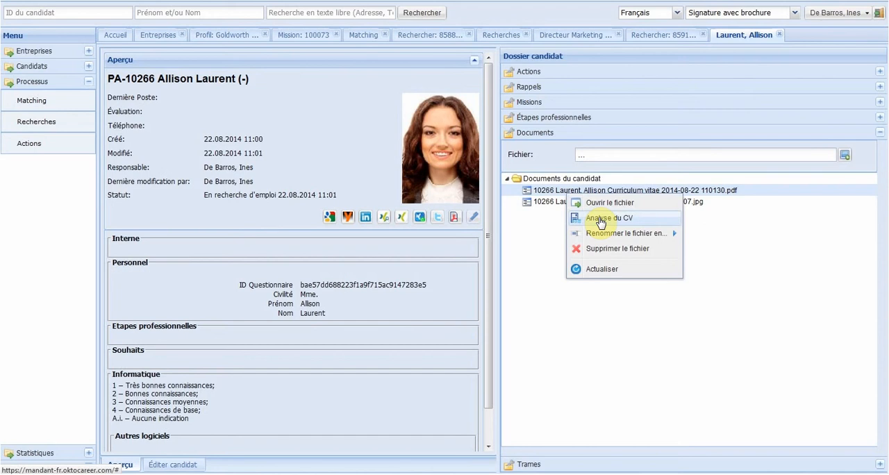
left_click(601, 219)
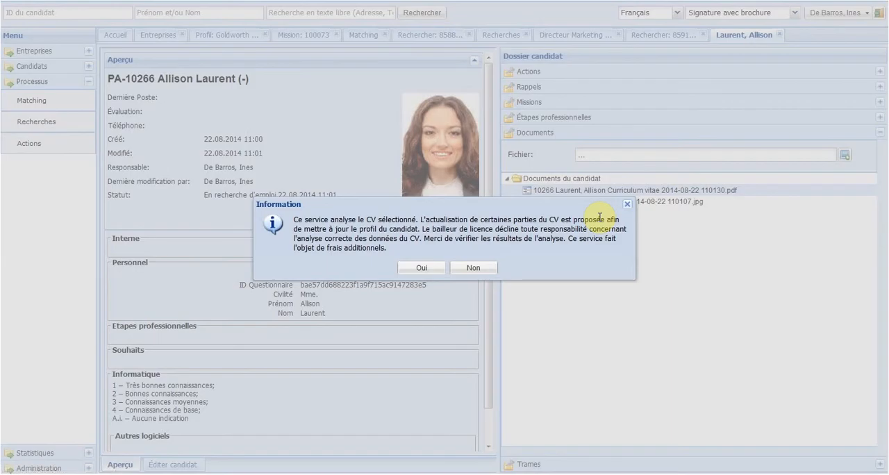
left_click(419, 268)
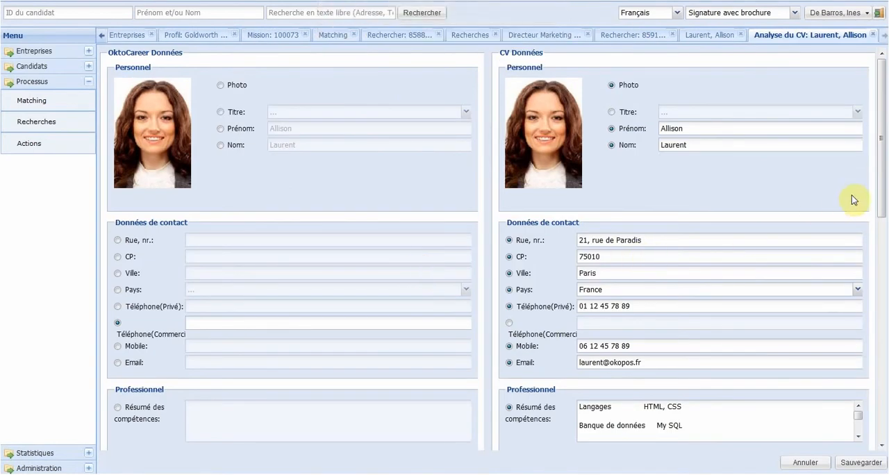
Step: Rate Français, Anglais and Allemand as 1 in the CV data, save the analysis and review the candidate's overview
left_click_drag(882, 192, 882, 349)
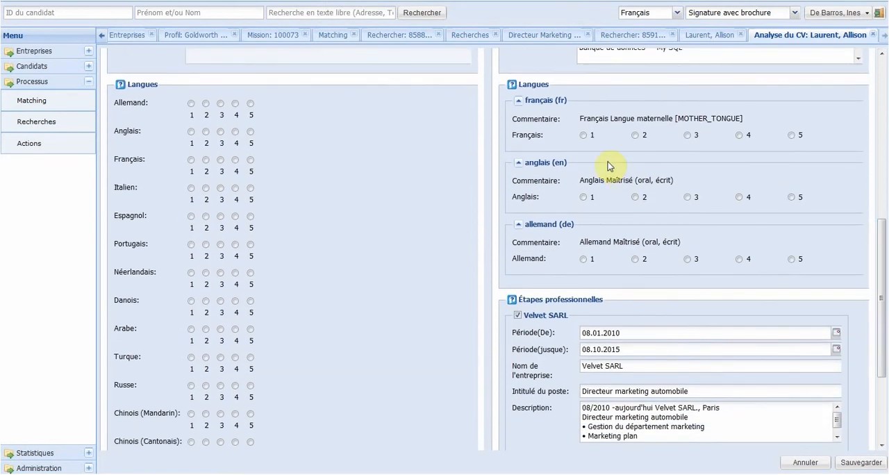
left_click(584, 135)
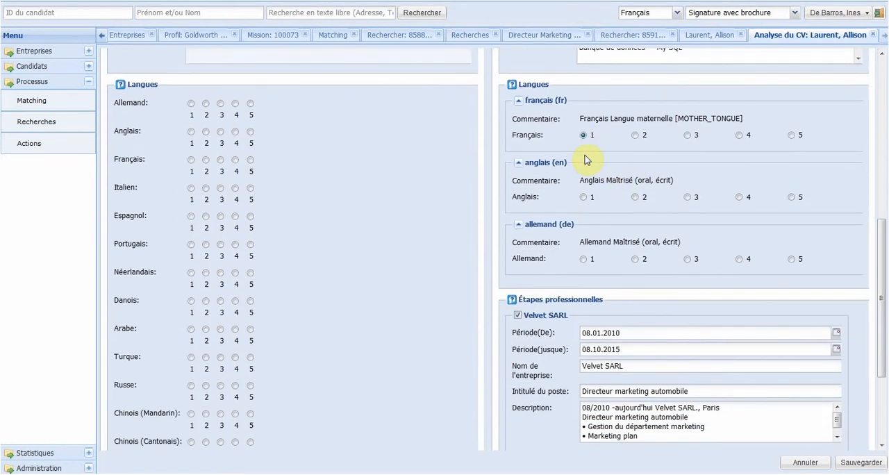
left_click(584, 196)
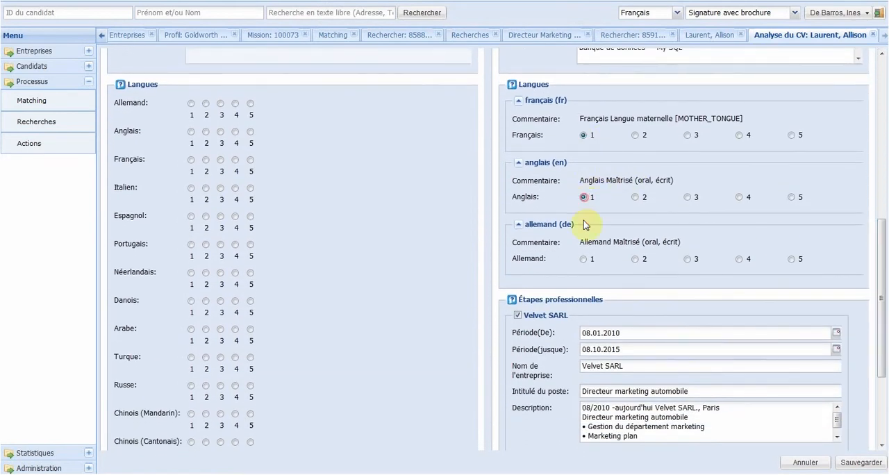
left_click(583, 259)
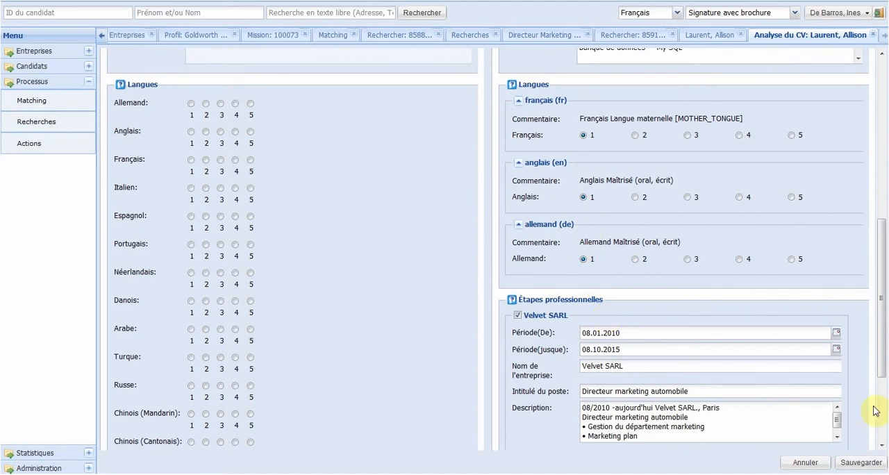
left_click_drag(883, 361, 881, 458)
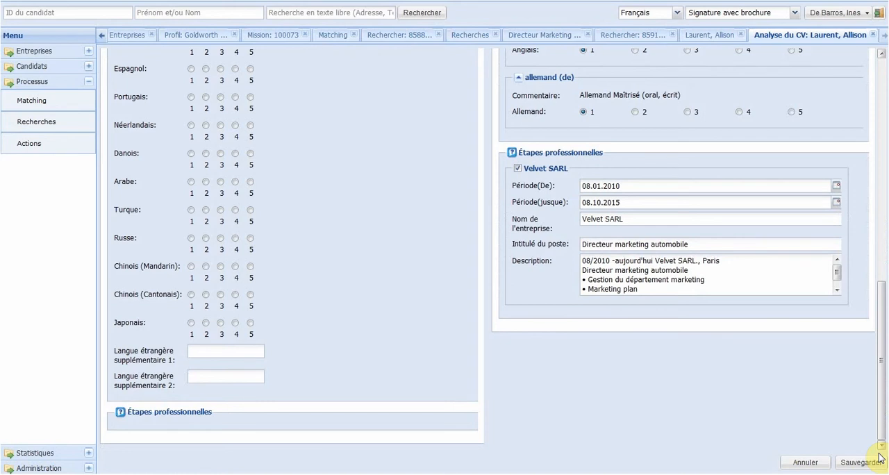
left_click(877, 467)
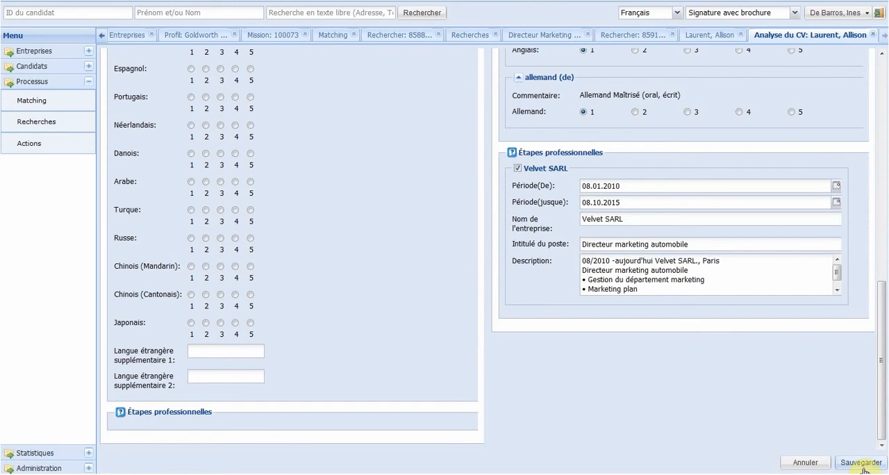
left_click(863, 470)
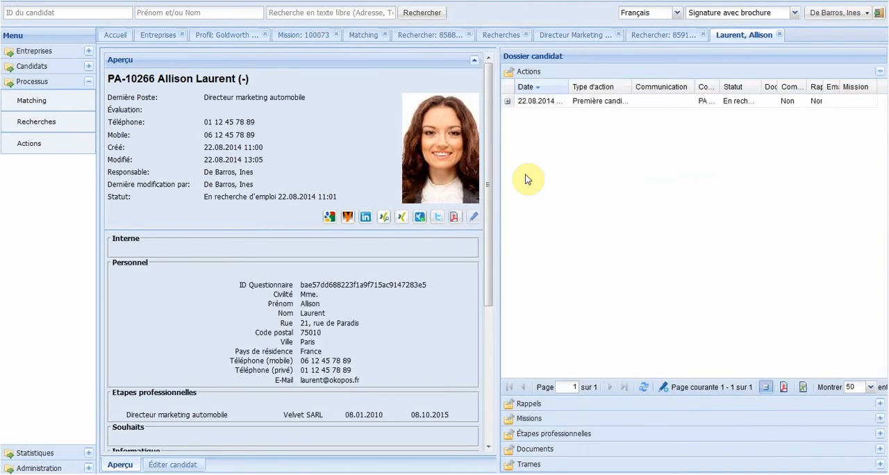
left_click_drag(486, 158, 483, 229)
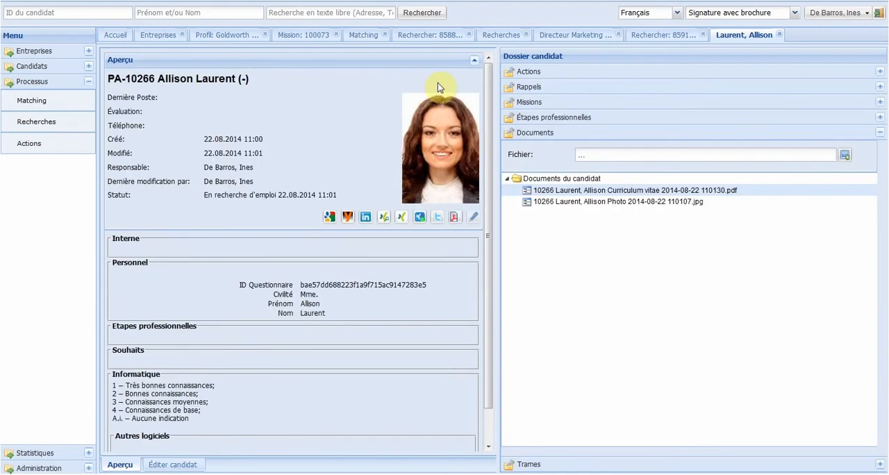
Step: From the free-text search results, add the candidate to the Directeur Marketing pour Goldworth search
left_click(633, 35)
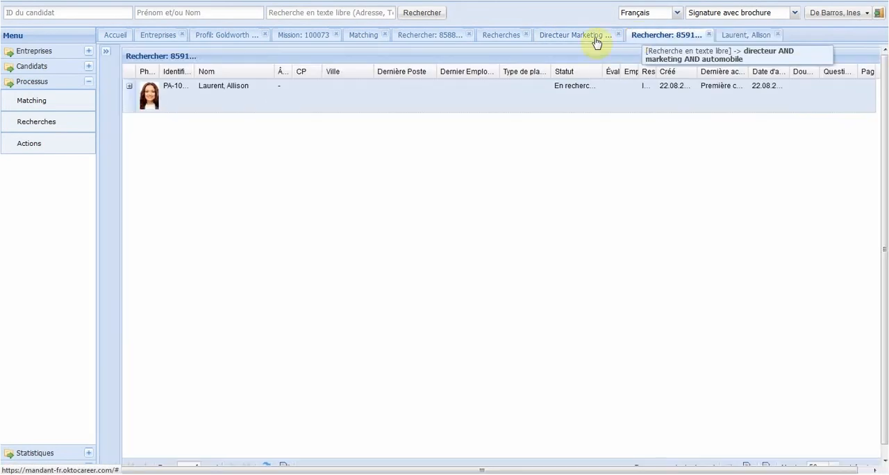
right_click(224, 105)
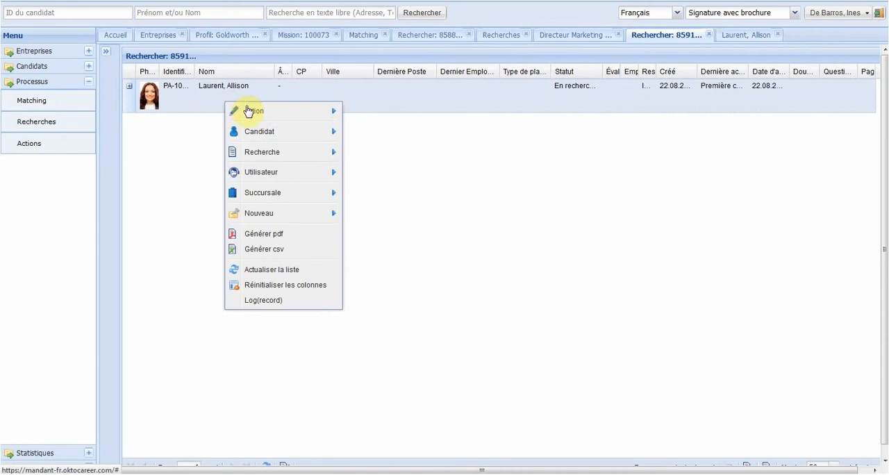
mouse_move(303, 136)
mouse_move(393, 196)
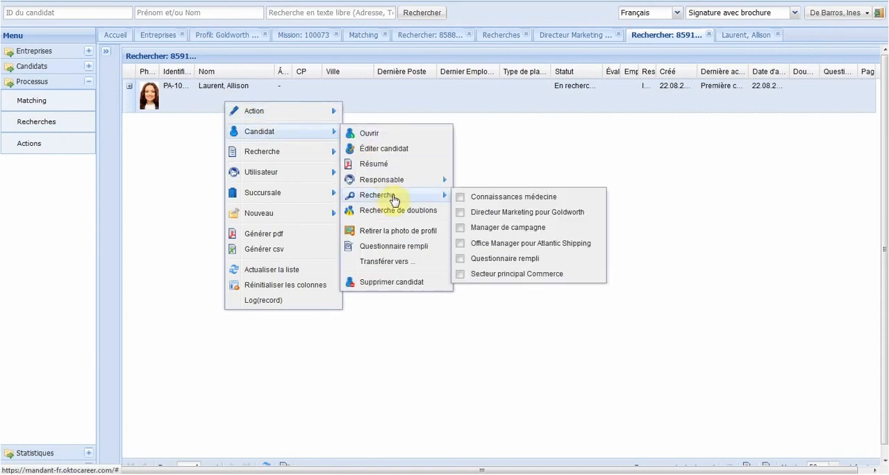
left_click(471, 213)
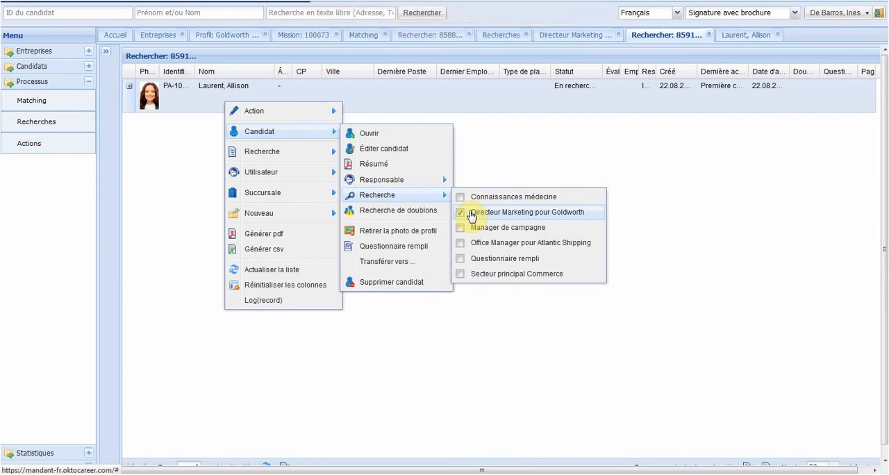
left_click(530, 358)
Step: Refresh the Directeur Marketing pour Goldworth candidate list and select the newly added candidate
left_click(555, 35)
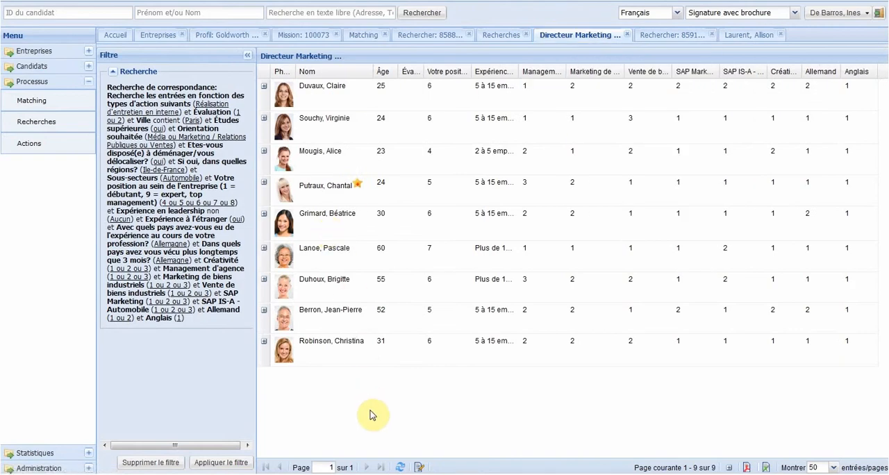
left_click(401, 468)
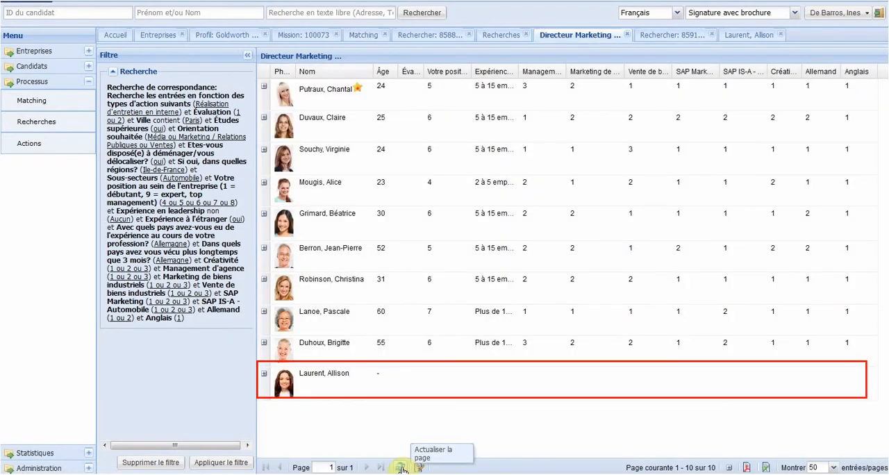
left_click(361, 374)
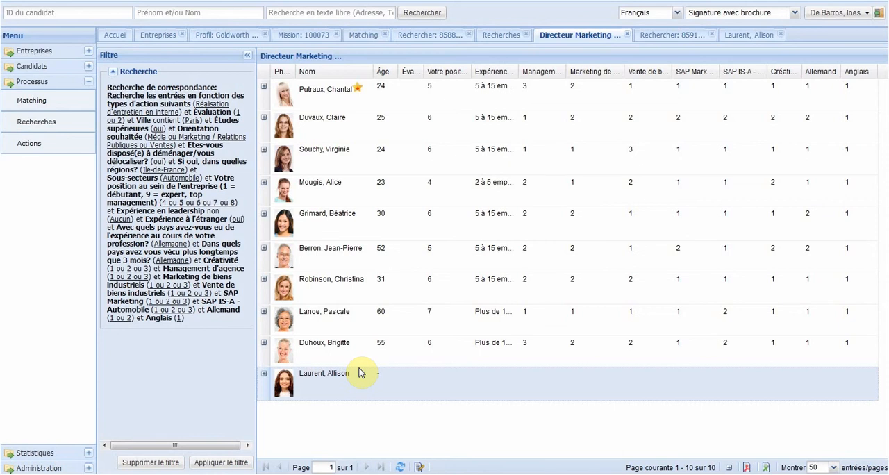
Step: Create a new group described as Candidats A from the Directeur Marketing pour Goldworth list and save it
right_click(468, 93)
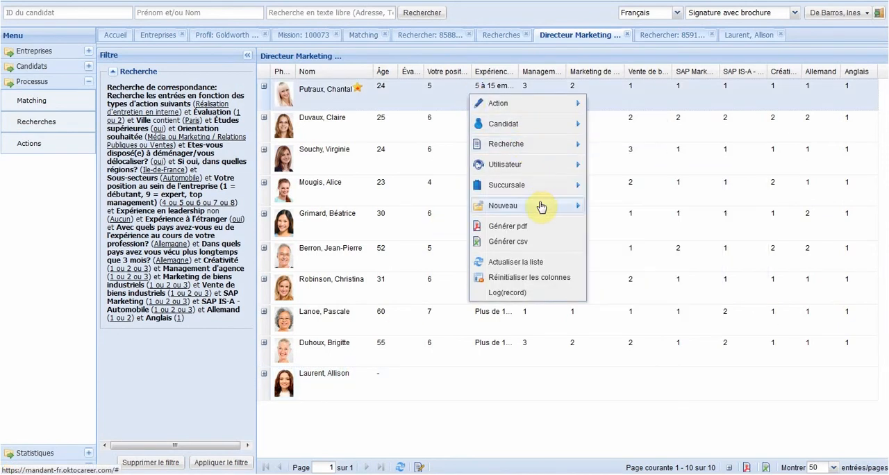
mouse_move(550, 207)
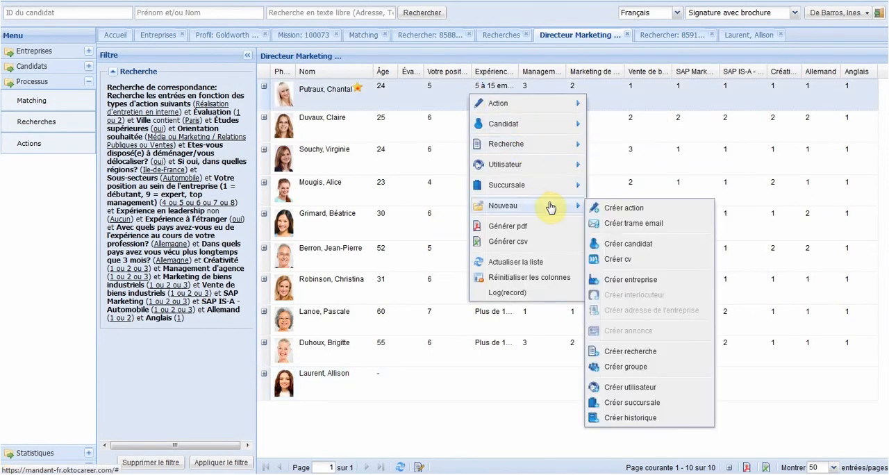
left_click(620, 367)
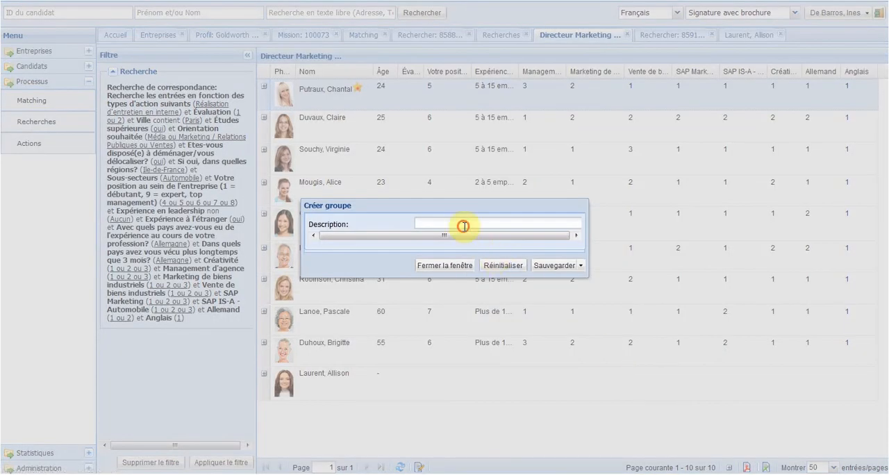
type("Candidats A")
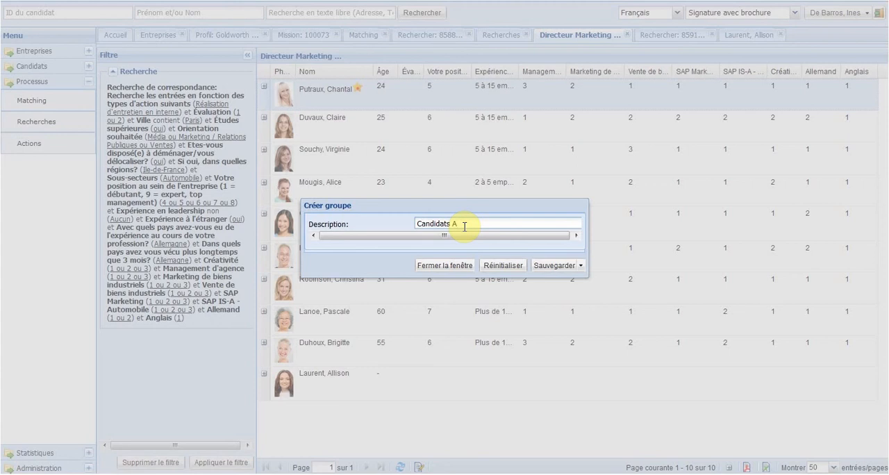
left_click(553, 266)
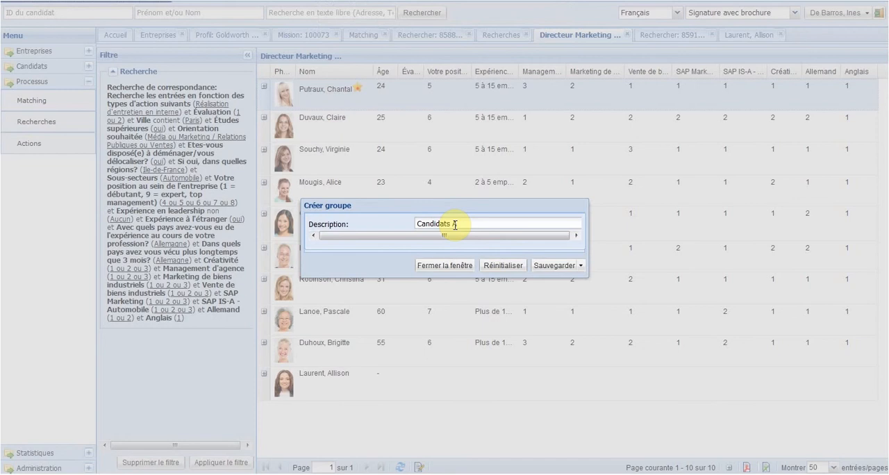
Step: Create and save two more groups, described as Candidats B and Liste d'attente
left_click_drag(455, 224, 475, 230)
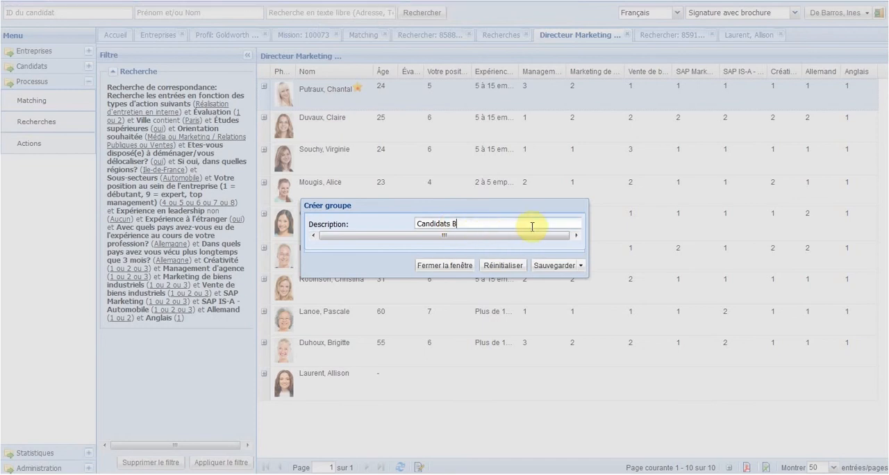
left_click(548, 268)
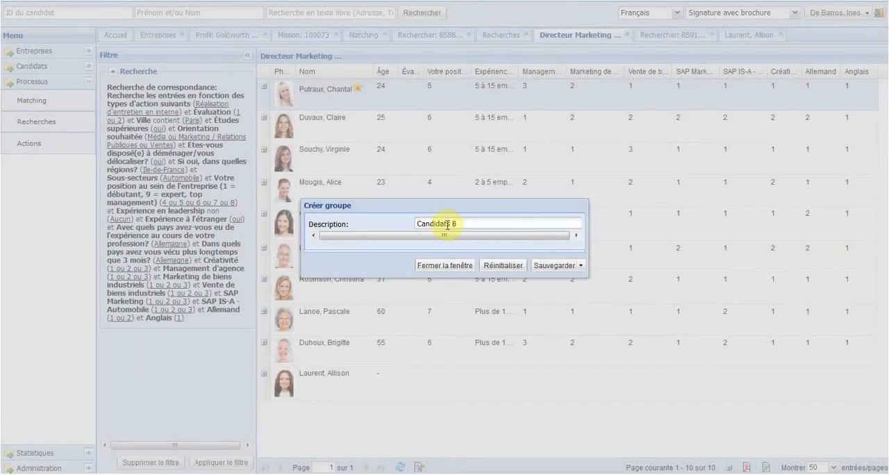
left_click_drag(458, 224, 377, 225)
type("Liste d'attente")
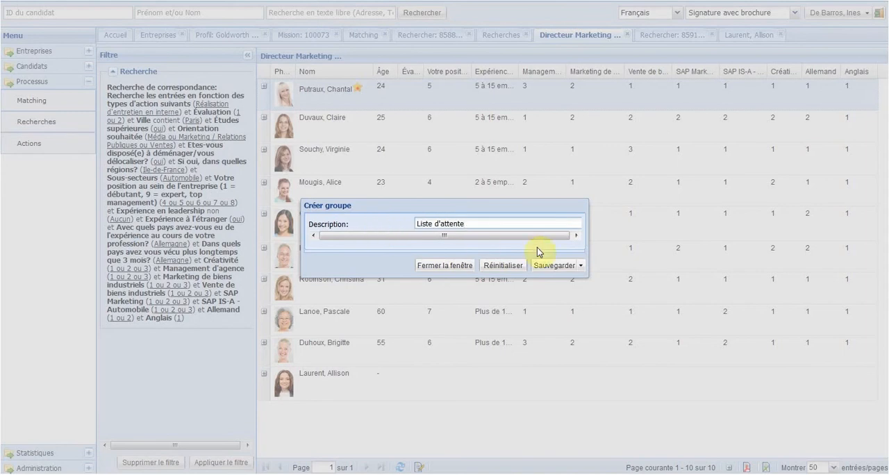
left_click(551, 267)
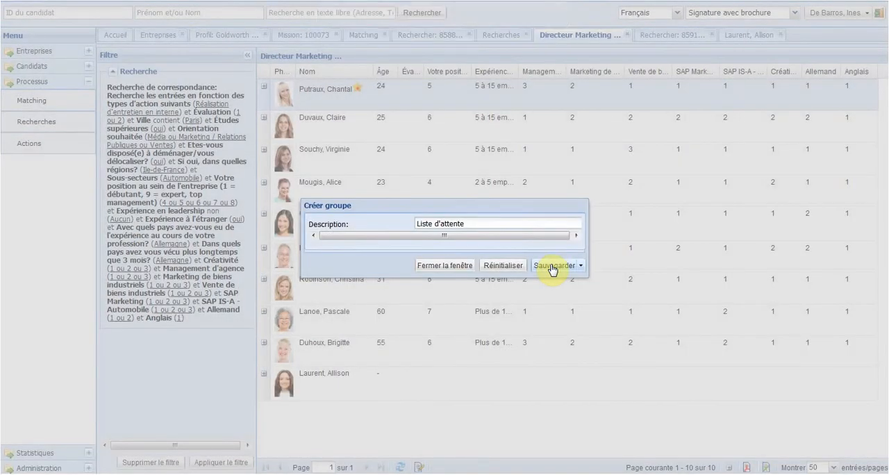
Step: Leave the group creation window and assign the first candidate in the Directeur Marketing list to the Candidats B group
left_click(447, 266)
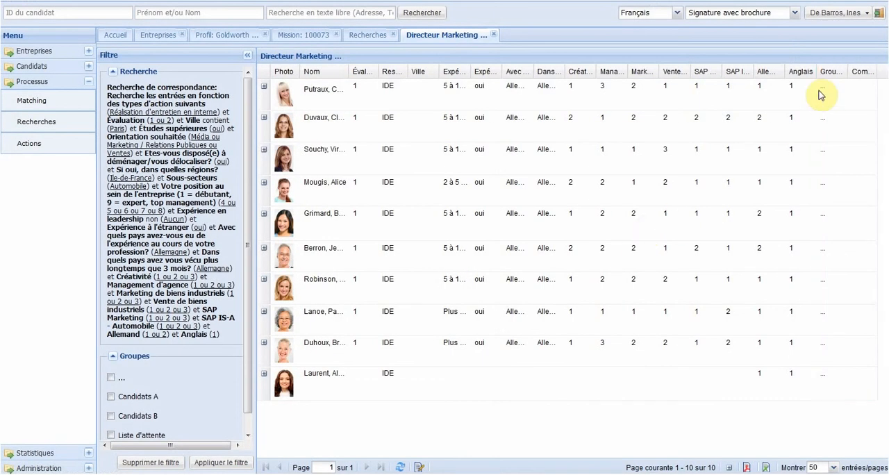
left_click(844, 73)
left_click(844, 73)
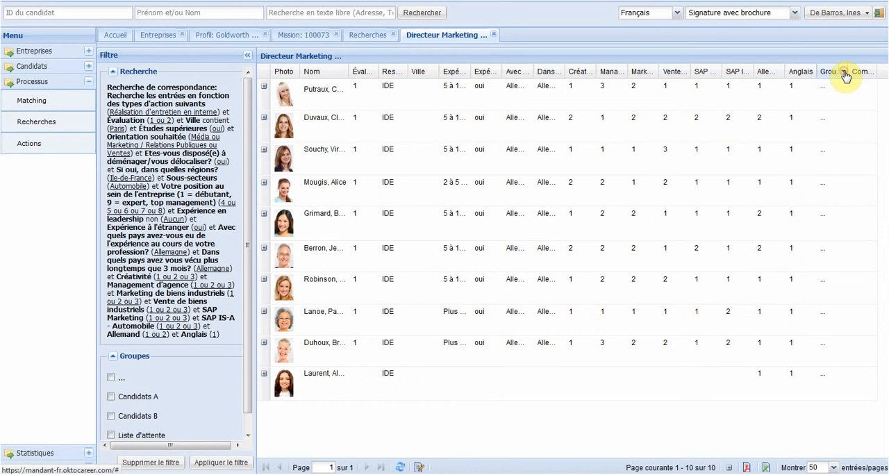
left_click(844, 73)
left_click(843, 149)
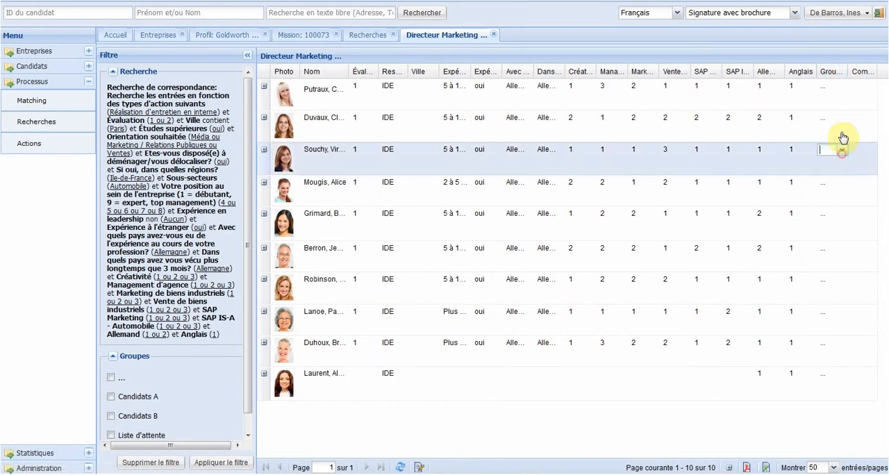
left_click(831, 86)
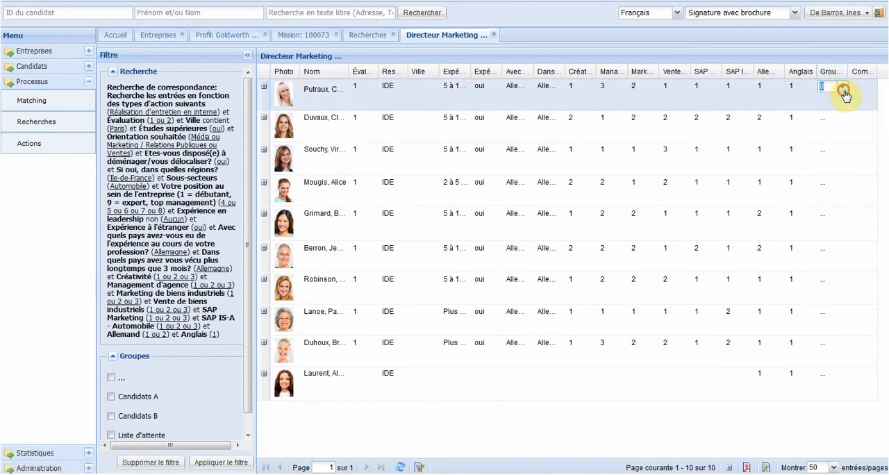
left_click(843, 88)
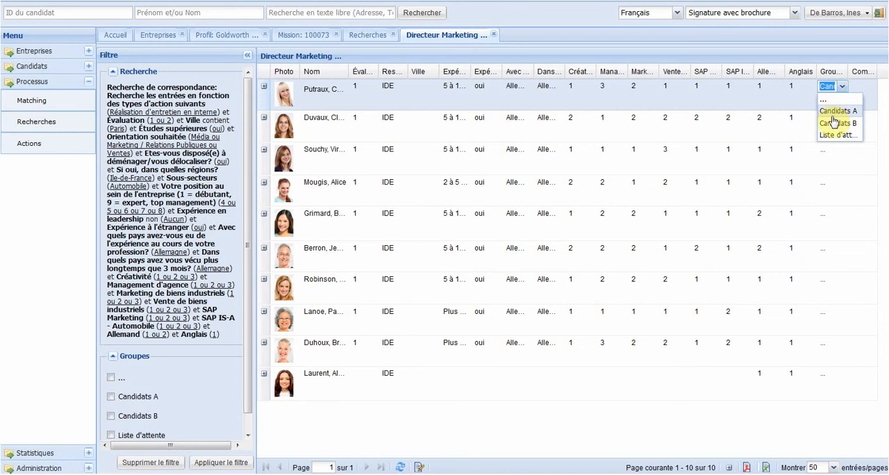
left_click(832, 124)
Step: Assign the second candidate in the list to the Liste d'attente group and the third to Candidats B
left_click(832, 123)
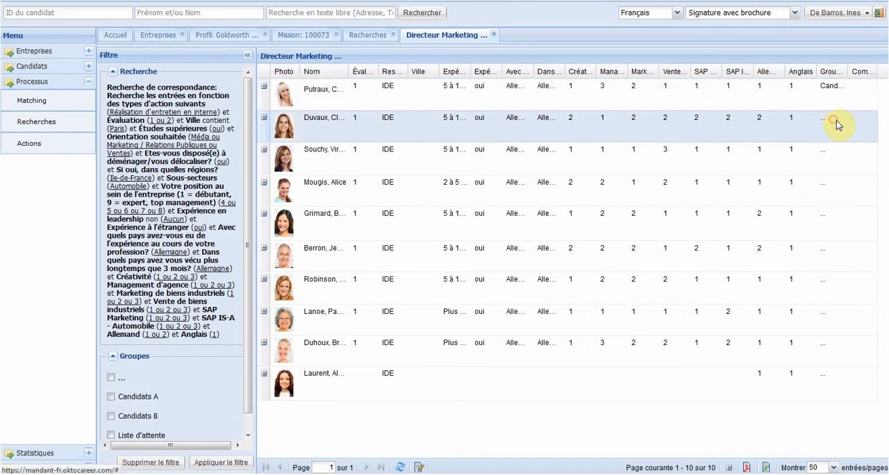
left_click(838, 121)
left_click(833, 166)
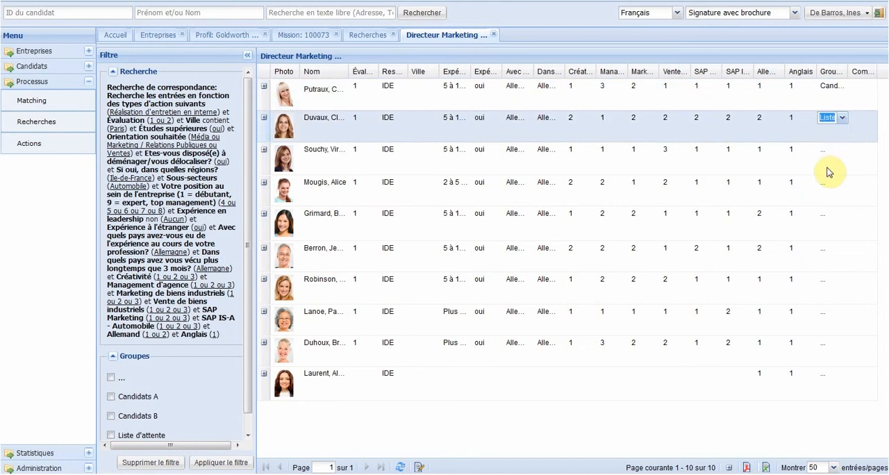
left_click(836, 155)
left_click(837, 155)
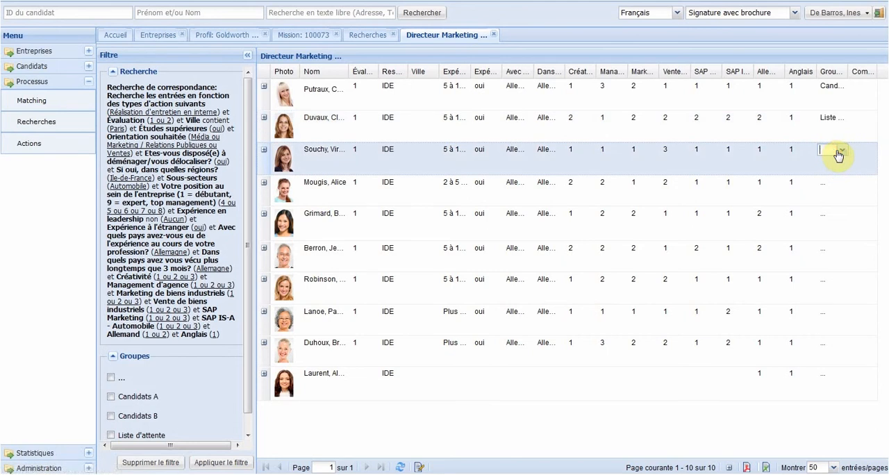
left_click(839, 154)
left_click(830, 187)
Step: Assign the fourth candidate in the list to the Candidats B group and the fifth to Liste d'attente
left_click(831, 188)
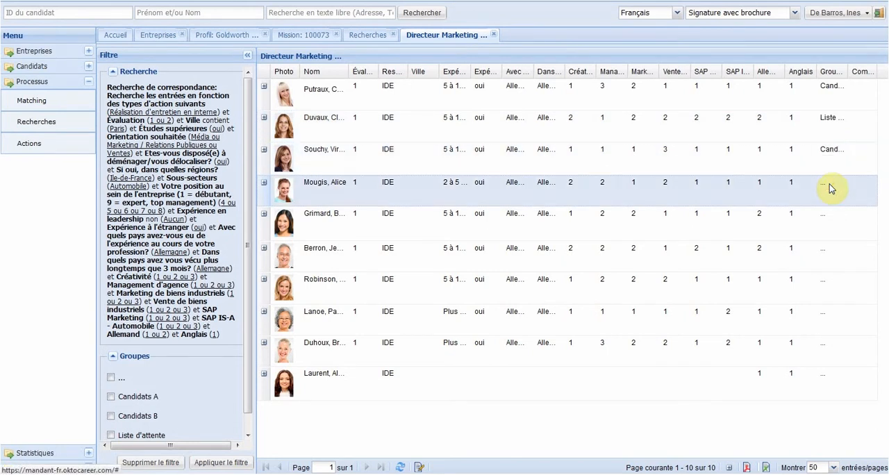
left_click(837, 187)
left_click(840, 185)
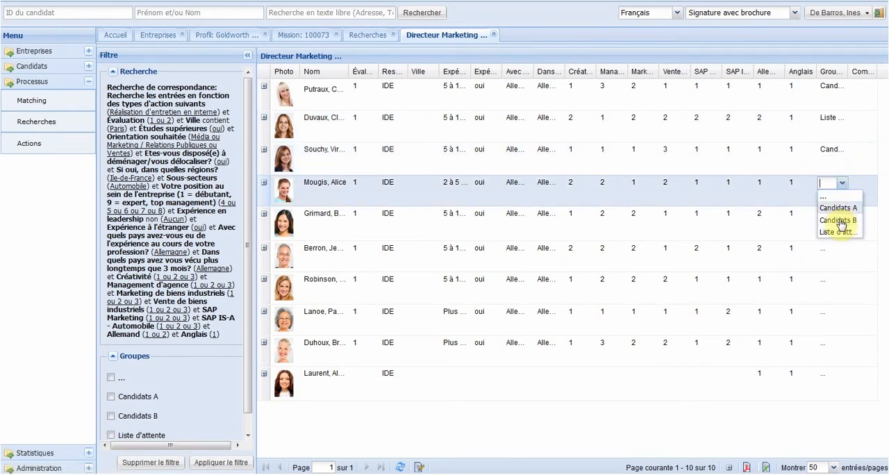
left_click(839, 221)
left_click(839, 220)
left_click(837, 217)
left_click(841, 215)
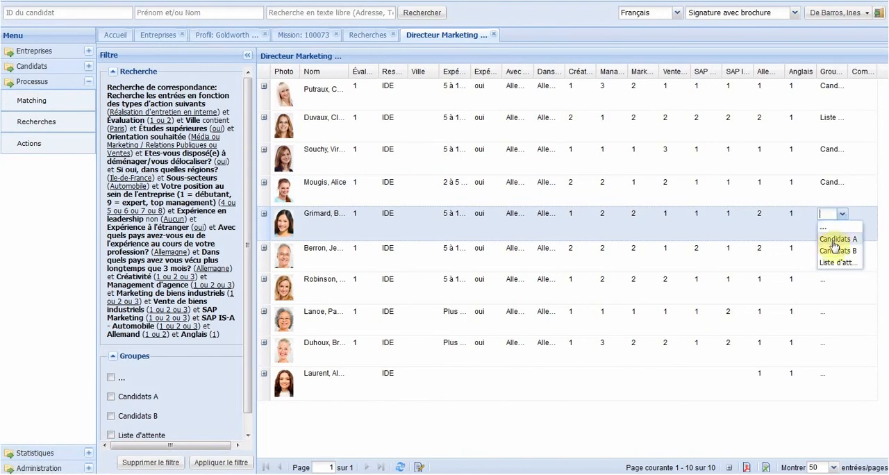
left_click(836, 262)
Step: Assign the sixth candidate in the list to the Liste d'attente group and the seventh to Candidats A
left_click(833, 251)
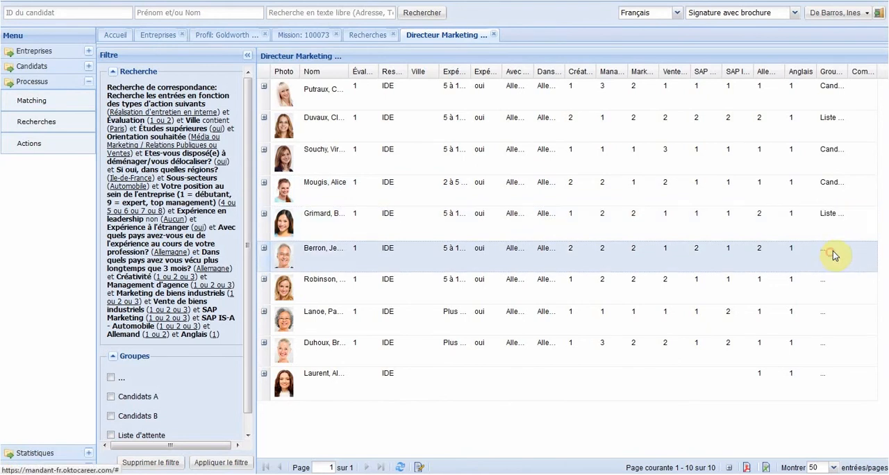
left_click(837, 254)
left_click(838, 251)
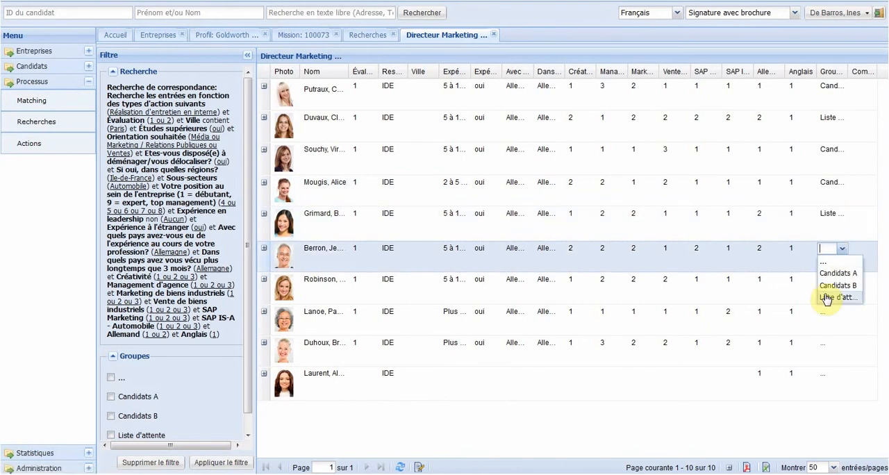
left_click(827, 297)
left_click(833, 282)
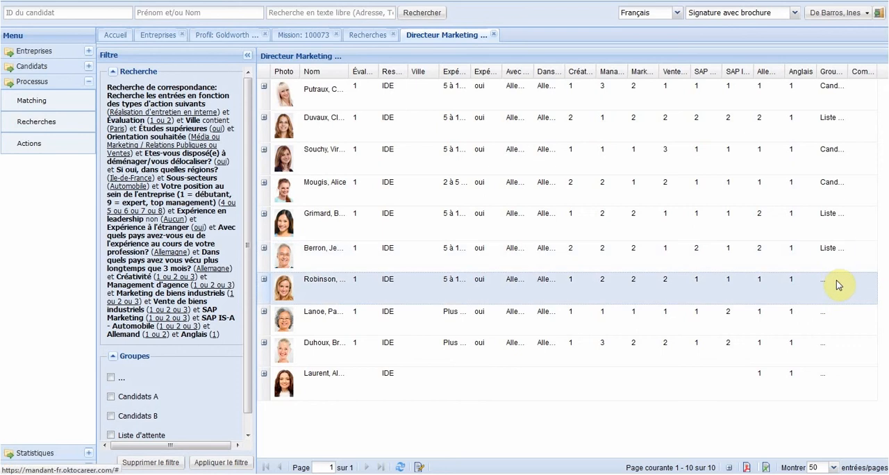
left_click(839, 284)
left_click(829, 284)
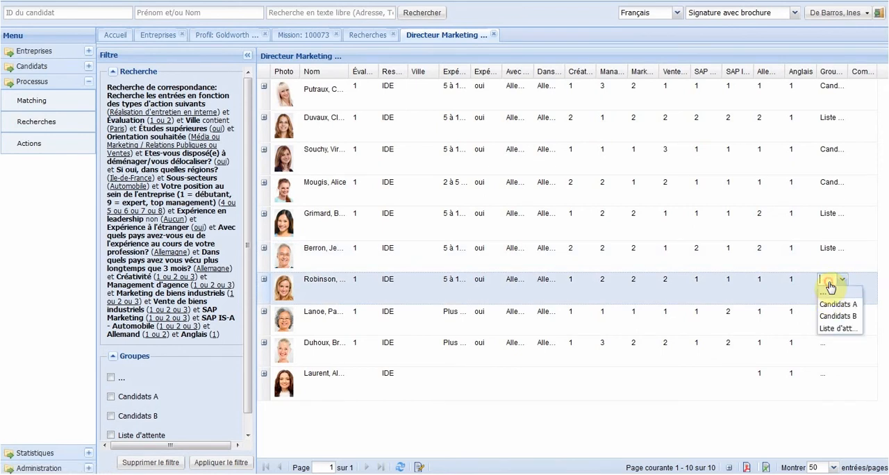
left_click(832, 306)
Step: Assign the eighth and ninth candidates in the list to the Candidats B group
left_click(828, 331)
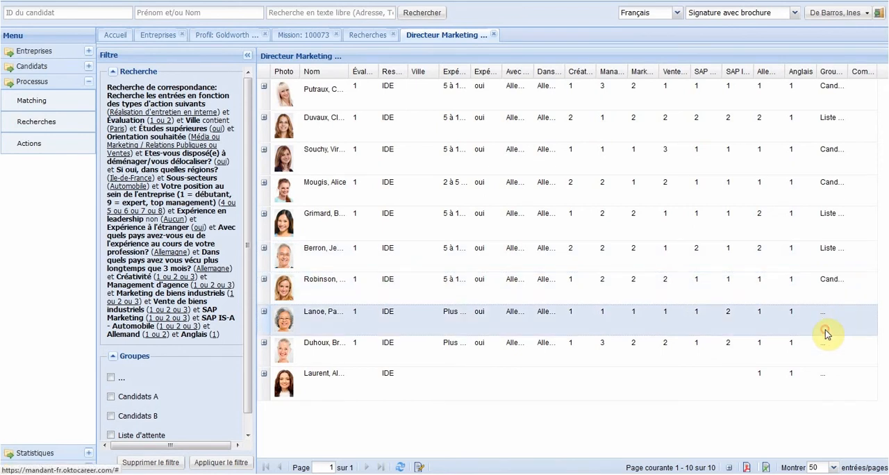
left_click(837, 321)
left_click(842, 312)
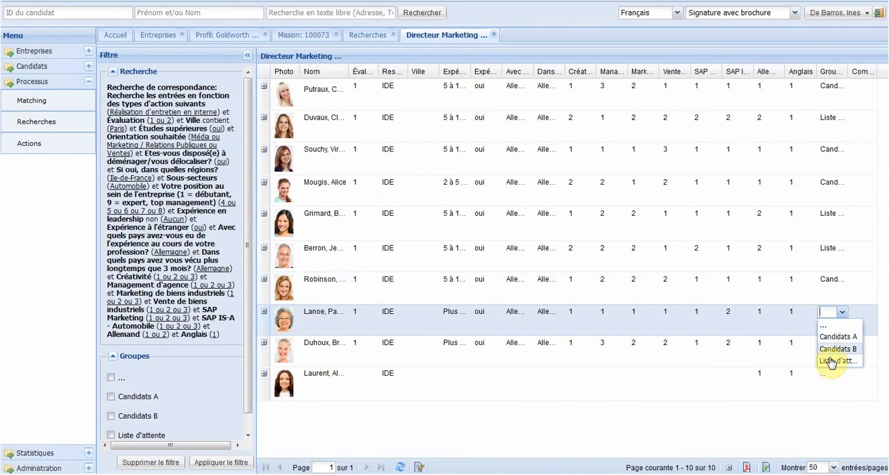
left_click(829, 343)
left_click(828, 344)
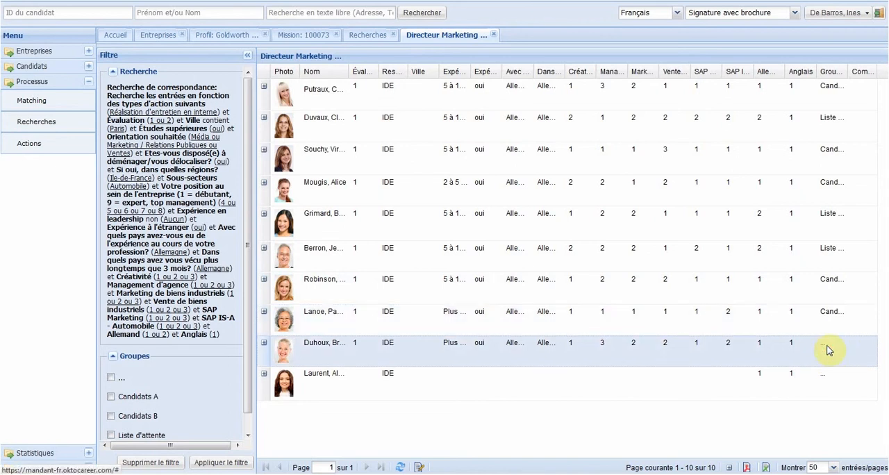
left_click(831, 348)
left_click(833, 350)
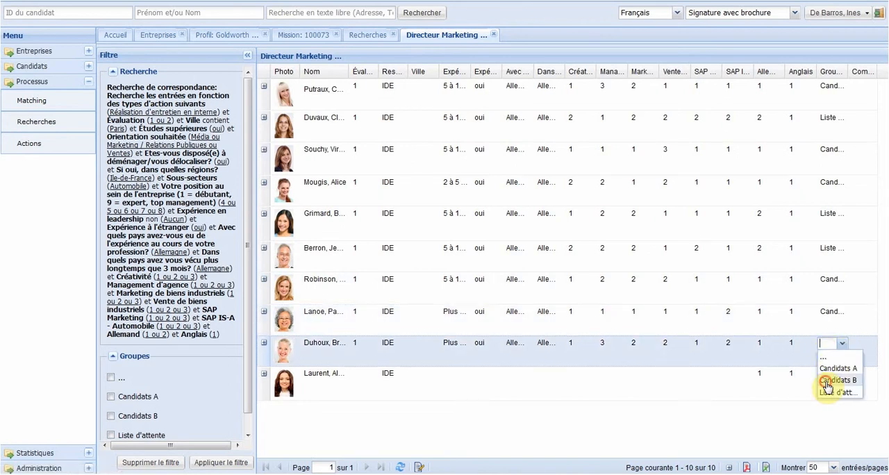
left_click(827, 380)
Step: Assign the last candidate in the list to the Liste d'attente group
left_click(826, 378)
left_click(827, 378)
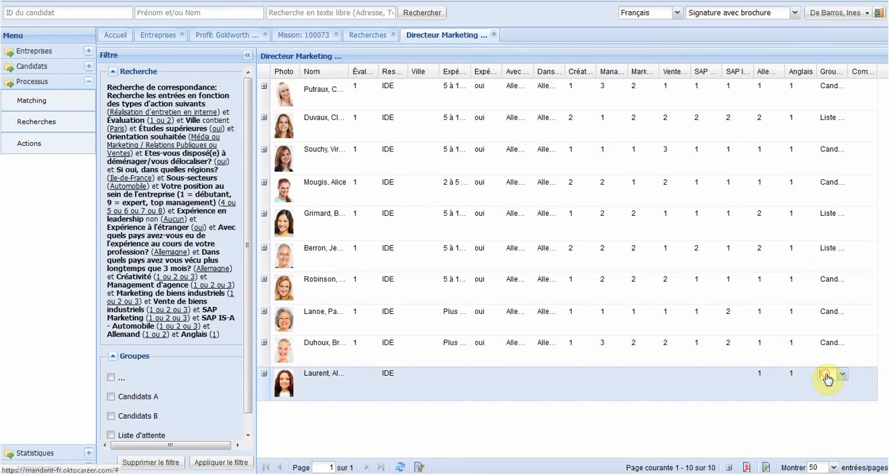
left_click(829, 378)
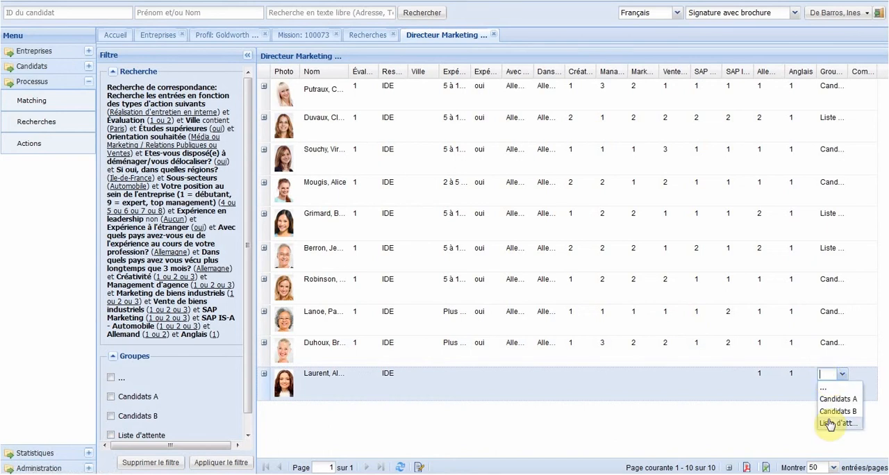
left_click(831, 424)
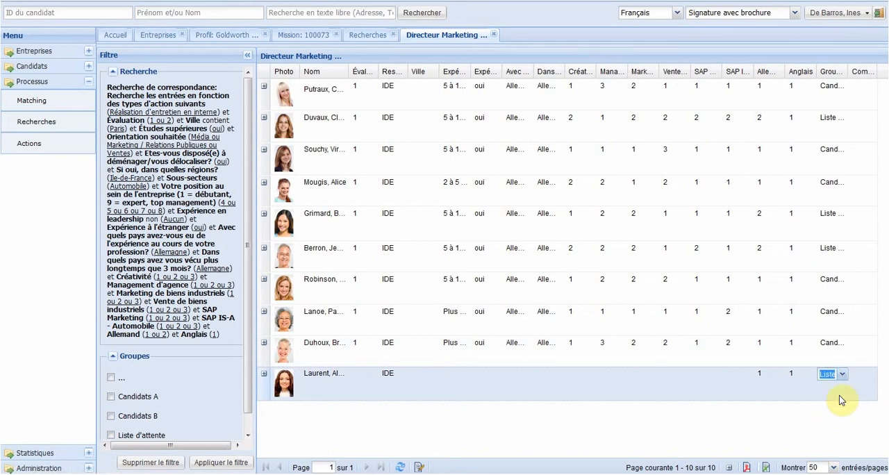
Step: Enter the comment "Excellent cand" for the candidate assigned to the Candidats A group
left_click(849, 89)
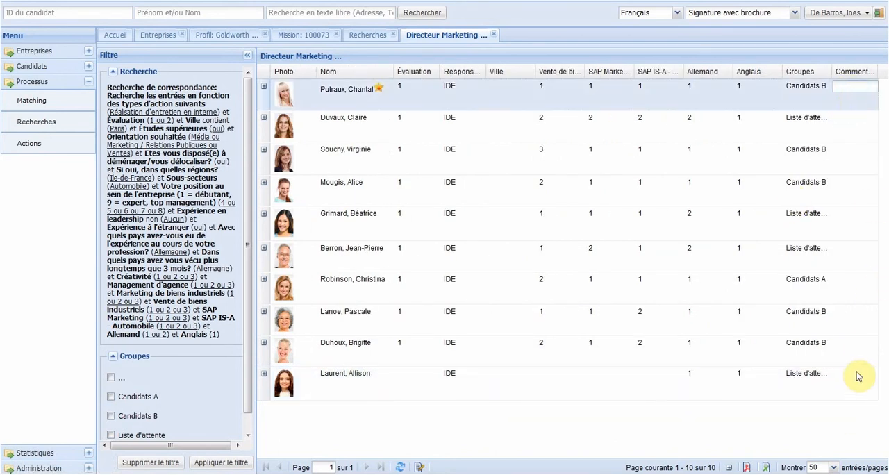
left_click(848, 280)
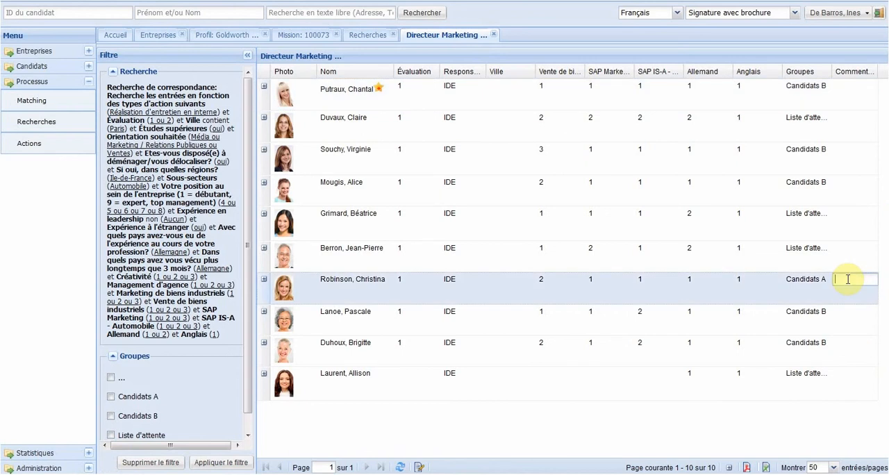
type("Excellent candidat")
key("Return")
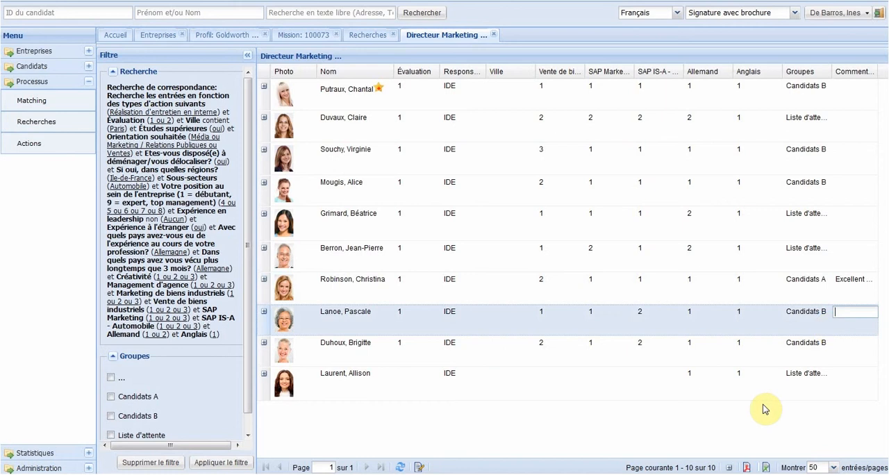
Step: Close the candidate list, refresh the overview of searches and reopen Directeur Marketing pour Goldworth
left_click(496, 35)
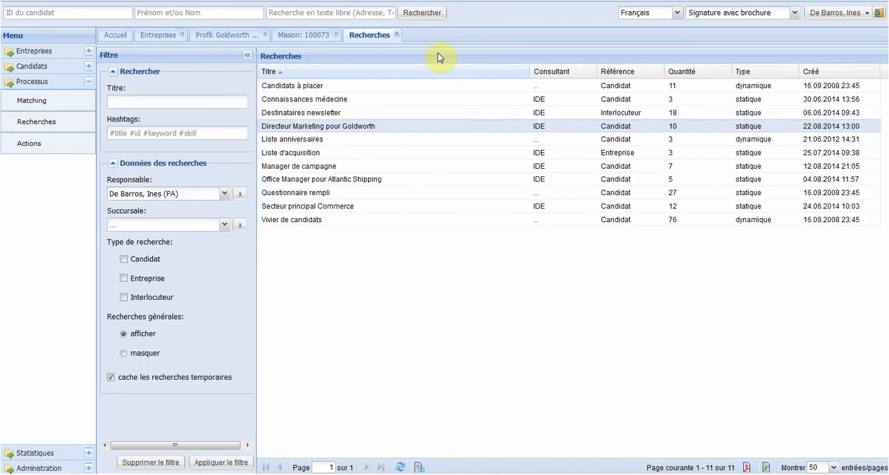
left_click(400, 466)
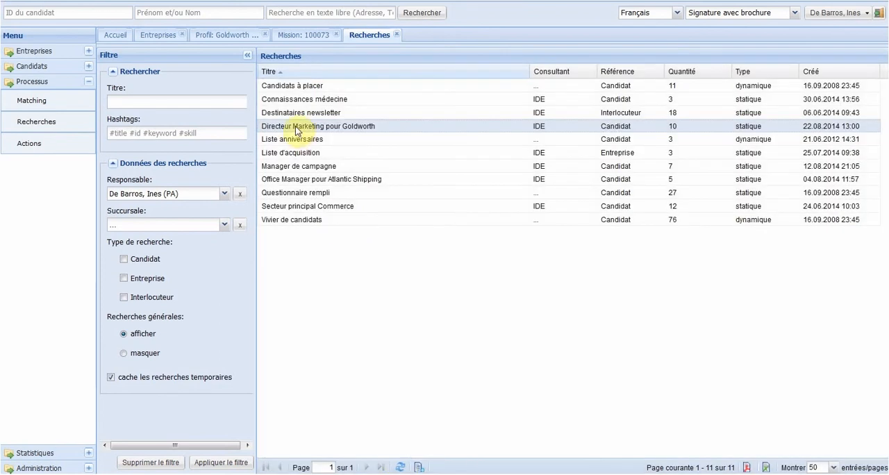
double_click(297, 130)
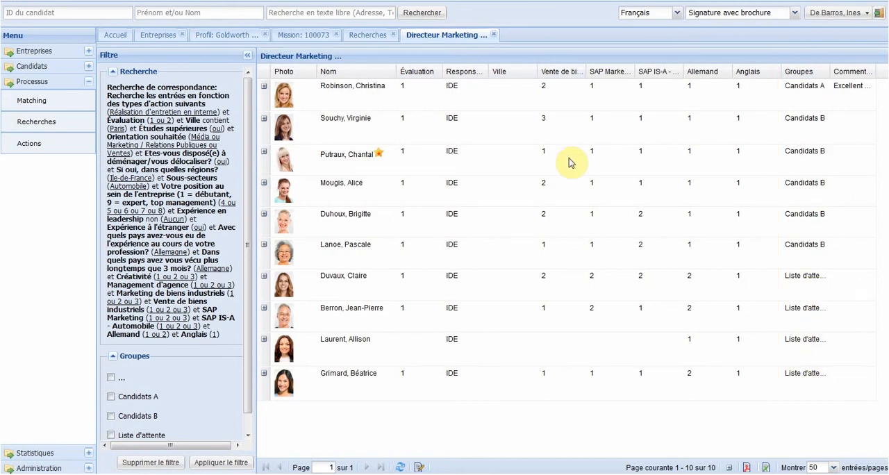
Step: Open the Curriculum vitae PDF from the Candidats A candidate's file and read through the professional experience and education sections
left_click(373, 97)
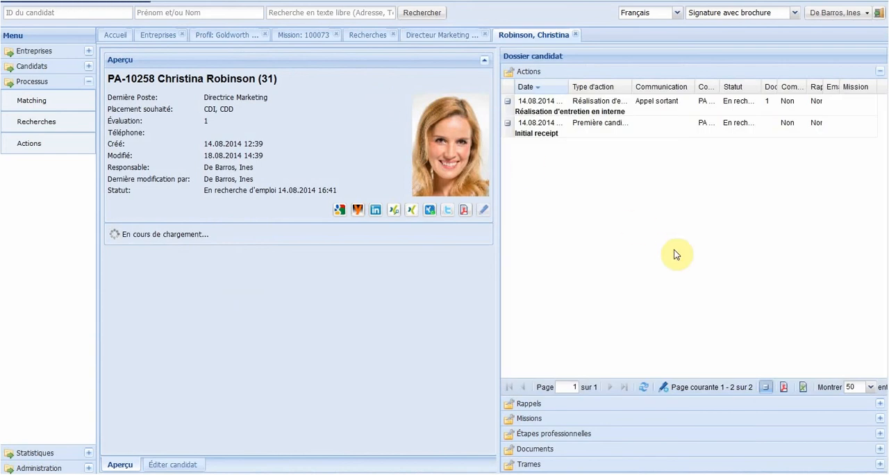
left_click(545, 448)
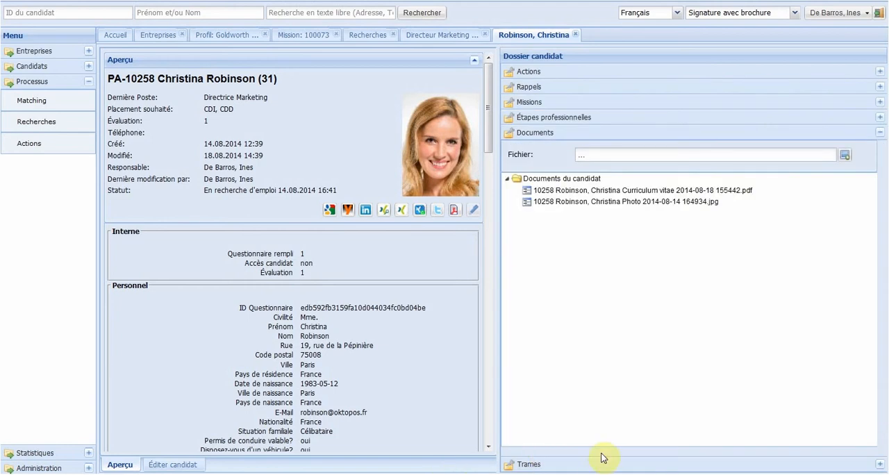
left_click(580, 191)
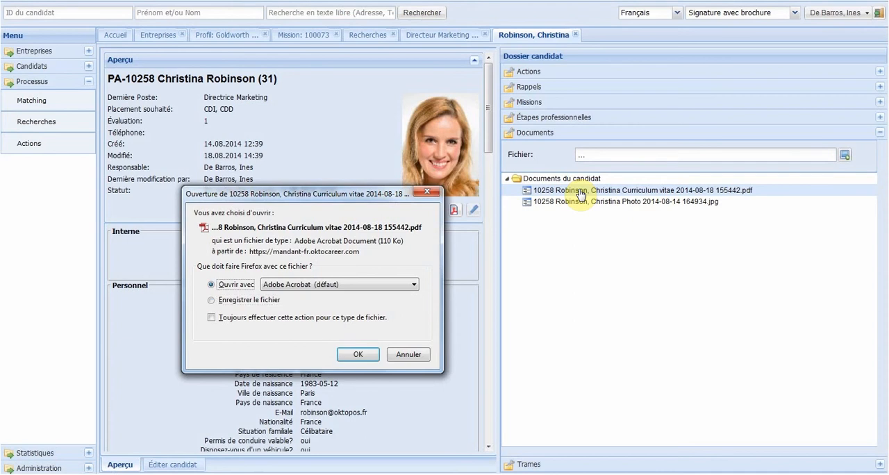
key("Return")
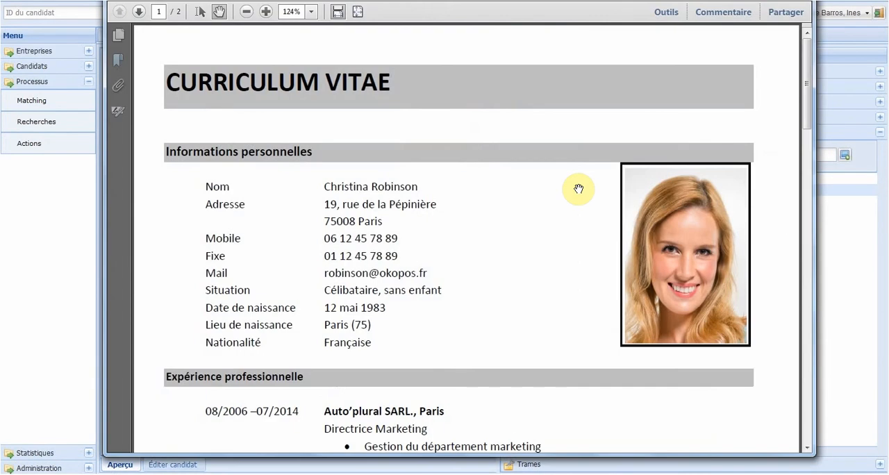
scroll(579, 189, "down", 4)
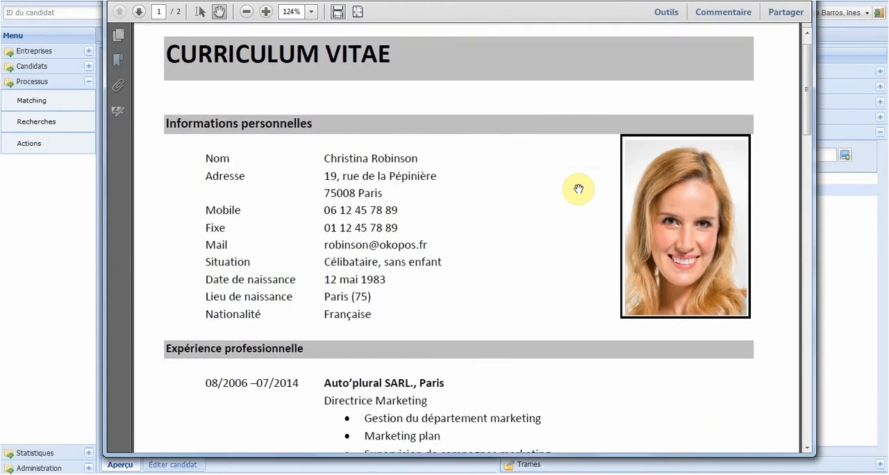
scroll(579, 189, "down", 5)
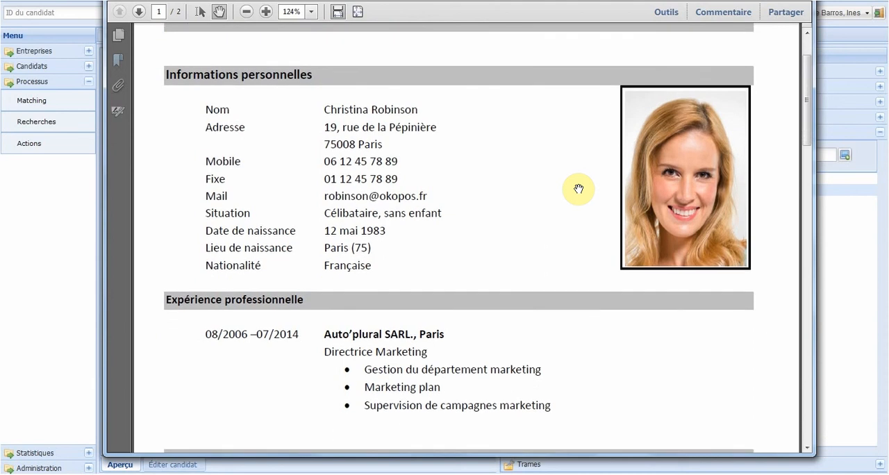
scroll(579, 189, "down", 2)
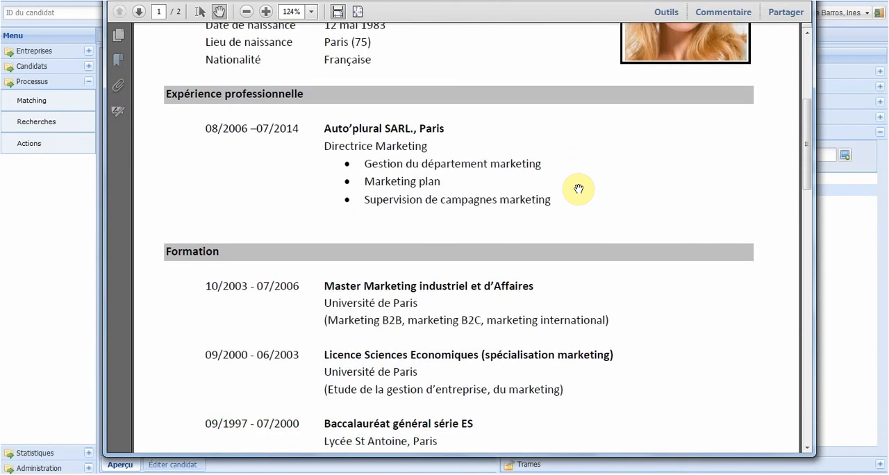
Step: Close the CV and start a new action of type "Profil du candidat envoyé à l'entreprise" from the candidate's file
key("alt+F4")
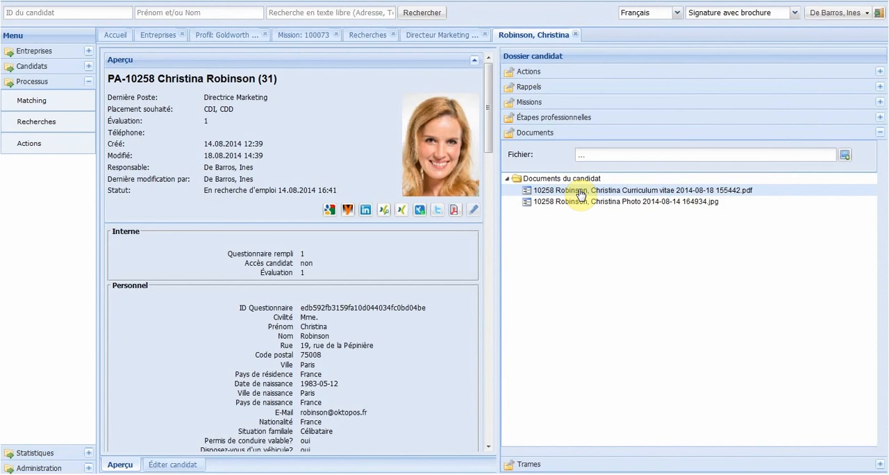
left_click(529, 72)
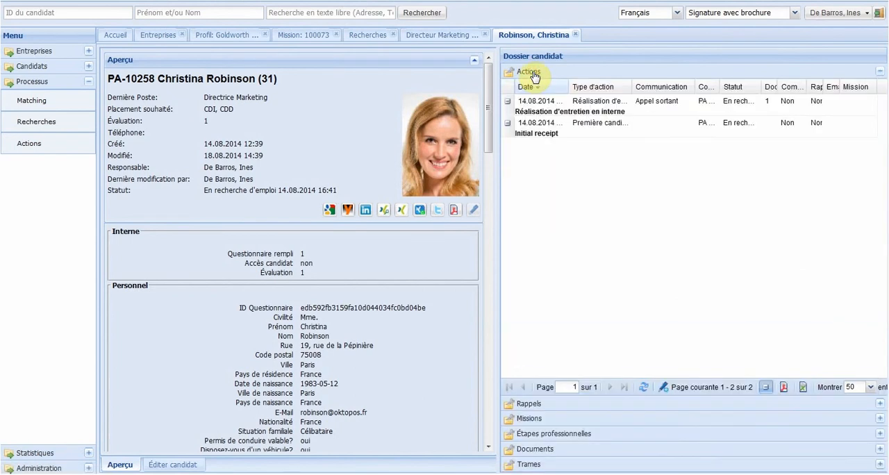
left_click(664, 388)
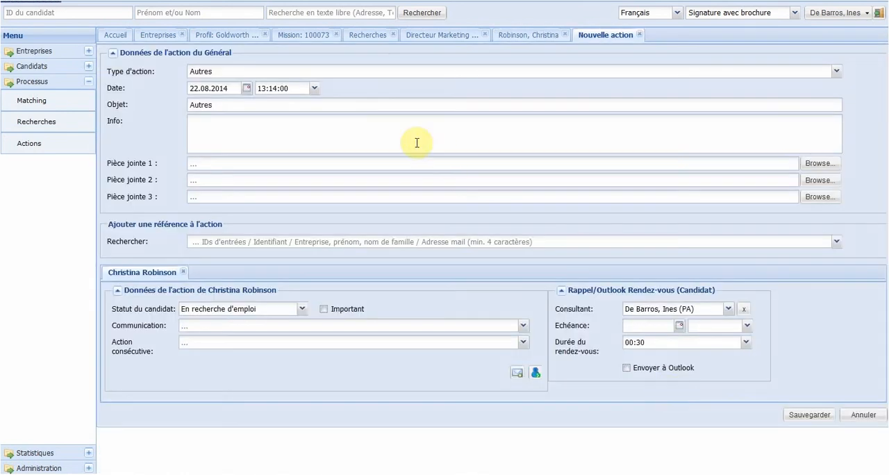
left_click(271, 73)
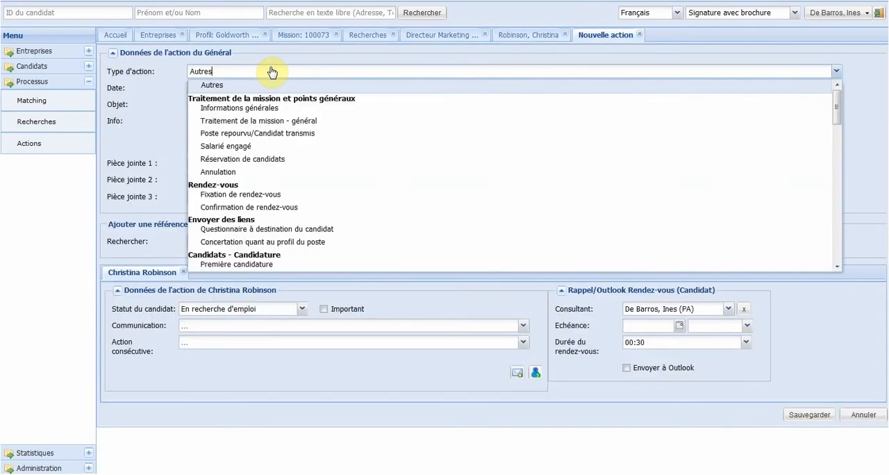
key("Down")
key("Down")
key("Down")
key("Down")
key("Down")
key("Down")
key("Down")
key("Down")
key("Down")
key("Down")
key("Down")
key("Down")
key("Down")
key("Down")
key("Down")
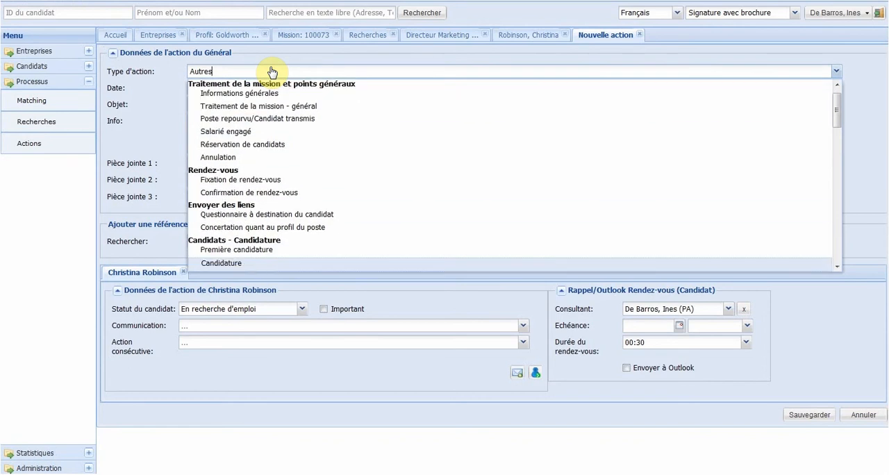
key("Down")
key("Down")
key("Down")
key("Down")
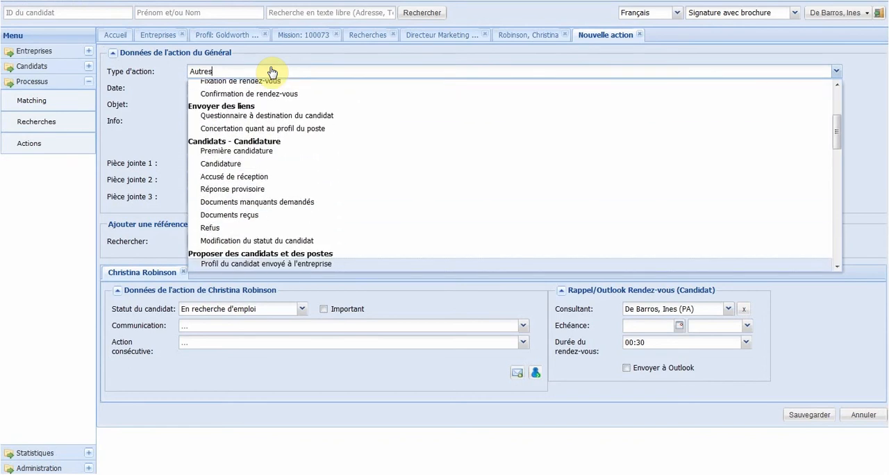
key("Return")
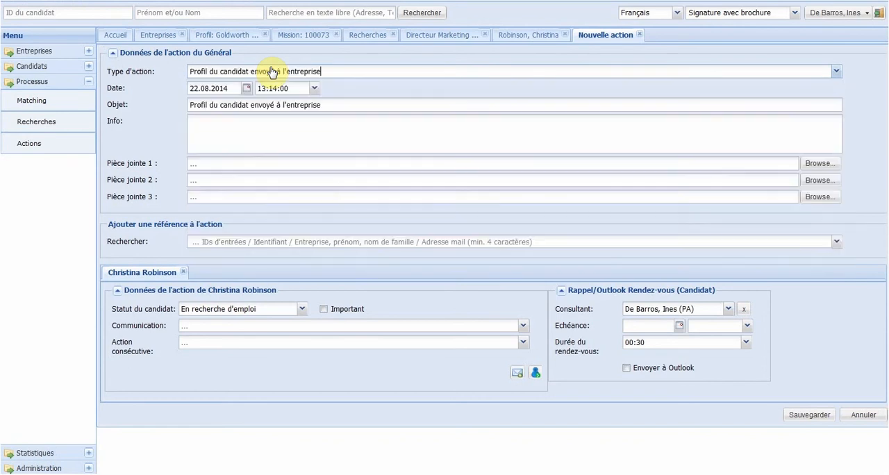
Step: Reference Goldworth S.A.R.L.'s Directeur marketing automobile mission in the action and choose the first listed Interlocuteur
left_click(251, 240)
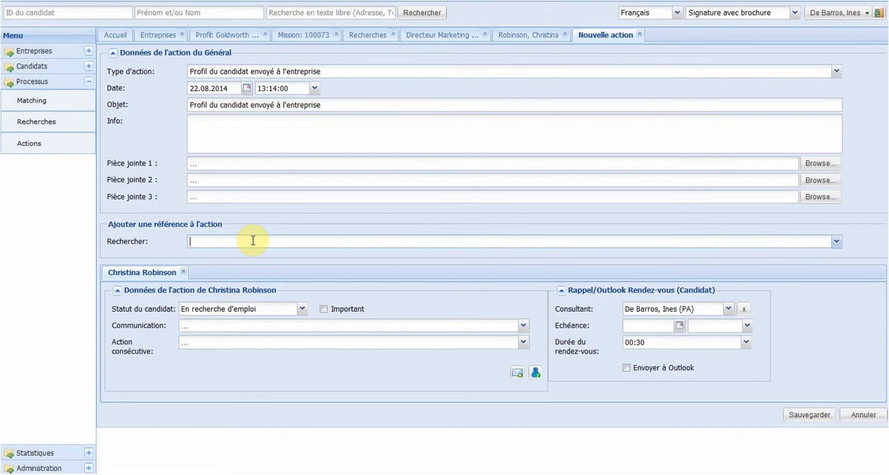
type("direc")
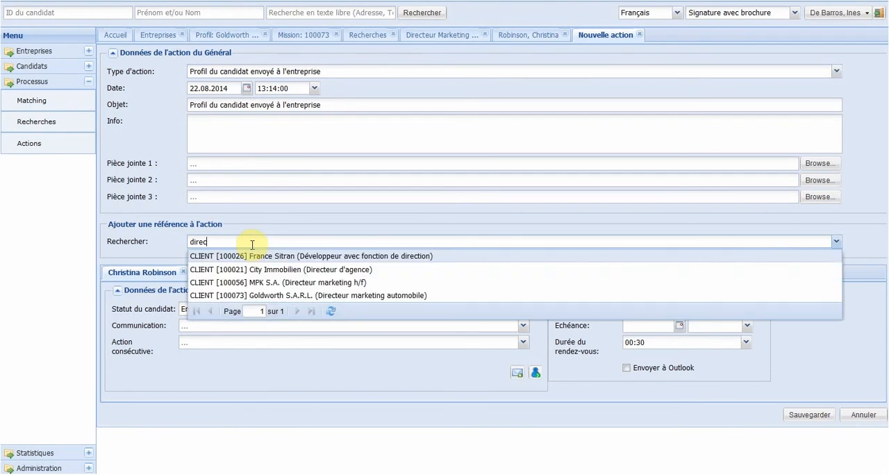
left_click(262, 299)
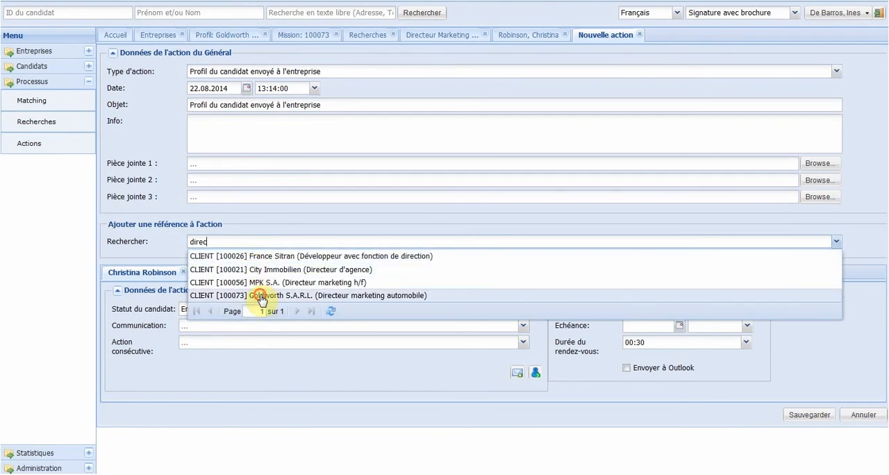
left_click(262, 297)
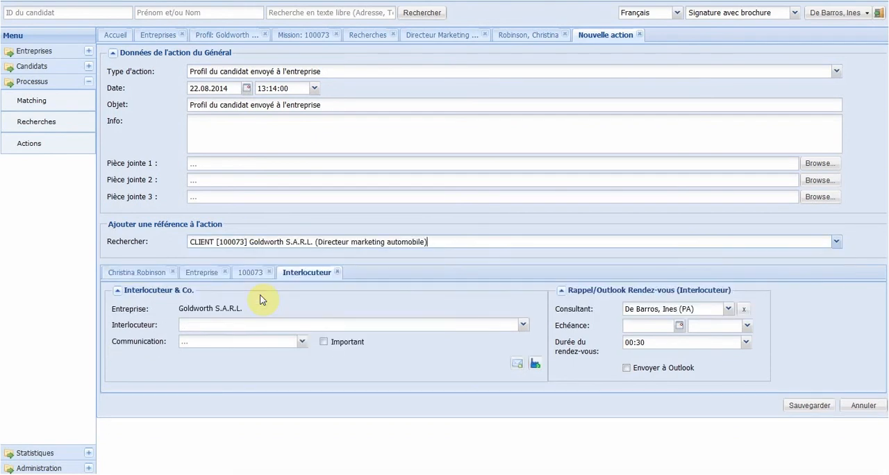
left_click(222, 327)
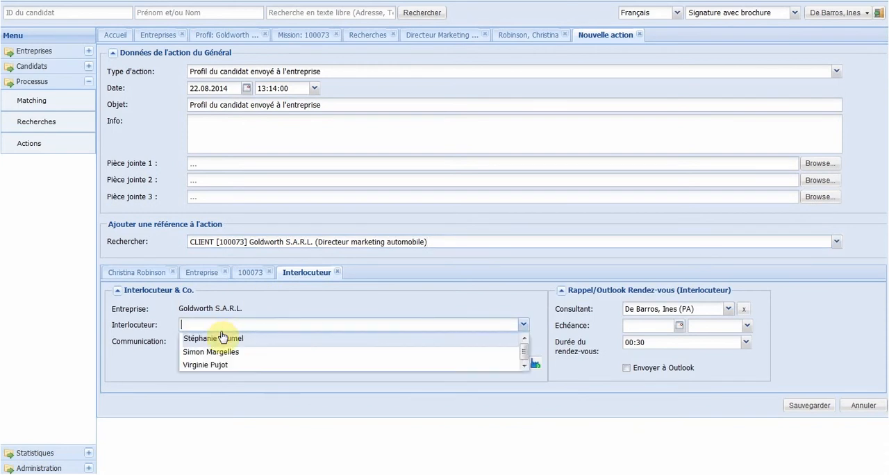
left_click(221, 340)
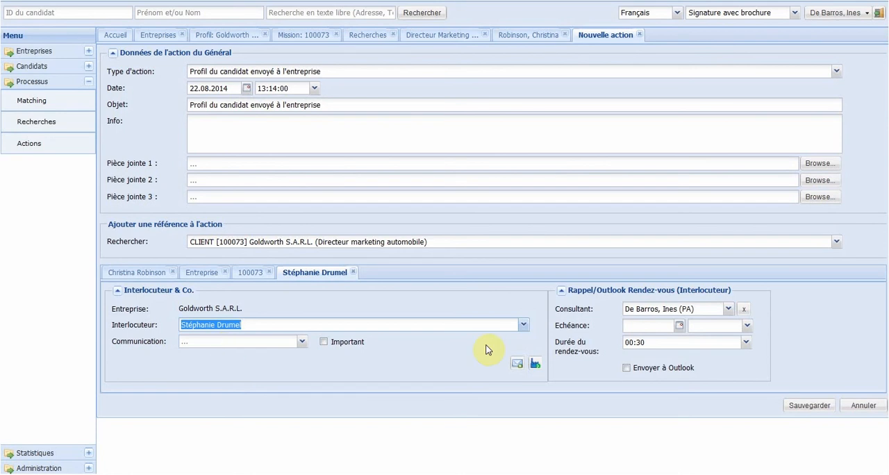
Step: Set the Interlocuteur reminder's due date to 30.08.2014 at 13:14:36 and have it sent to Outlook
left_click(682, 326)
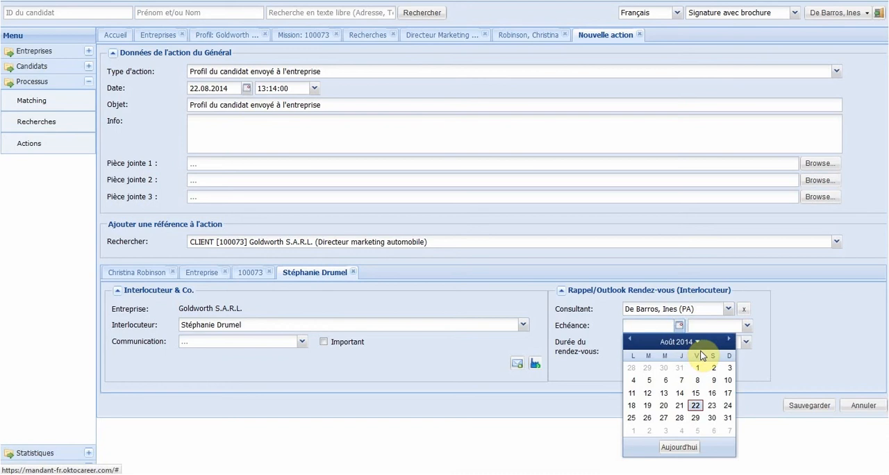
left_click(712, 418)
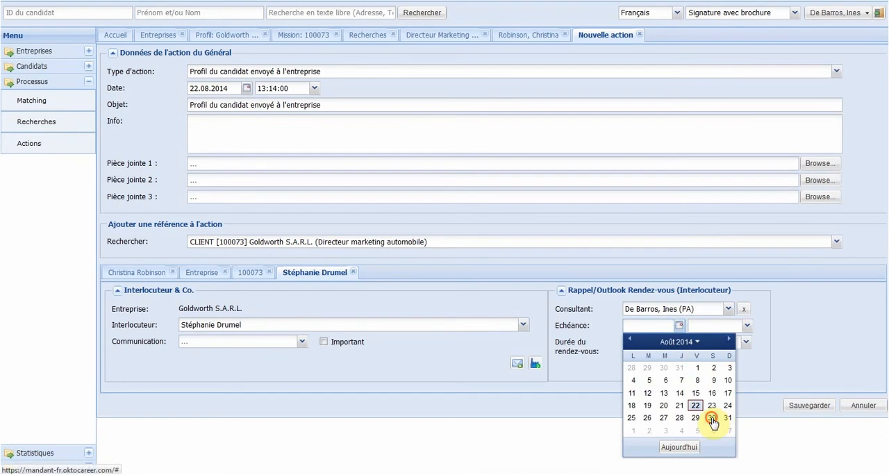
left_click(706, 322)
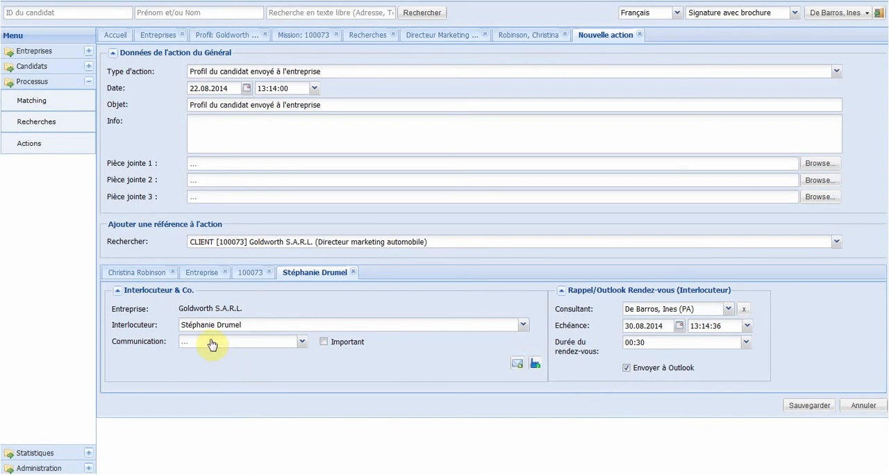
Step: Set the candidate's Action consécutive to Réserver le candidat
left_click(139, 270)
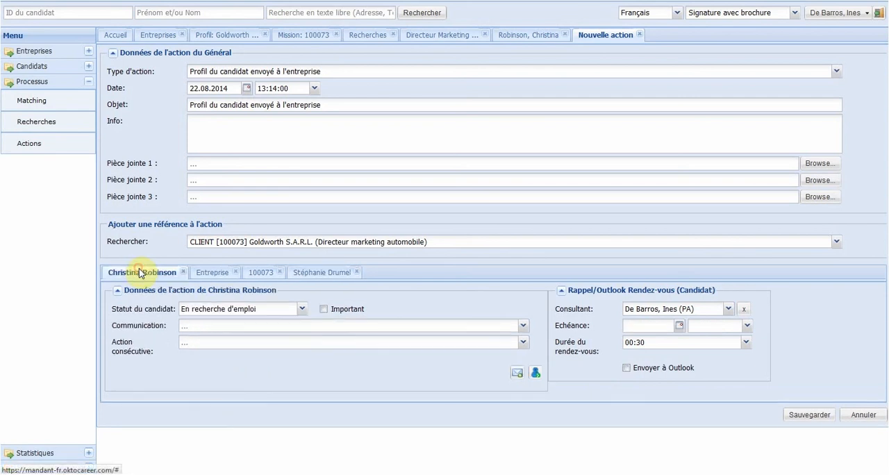
left_click(195, 342)
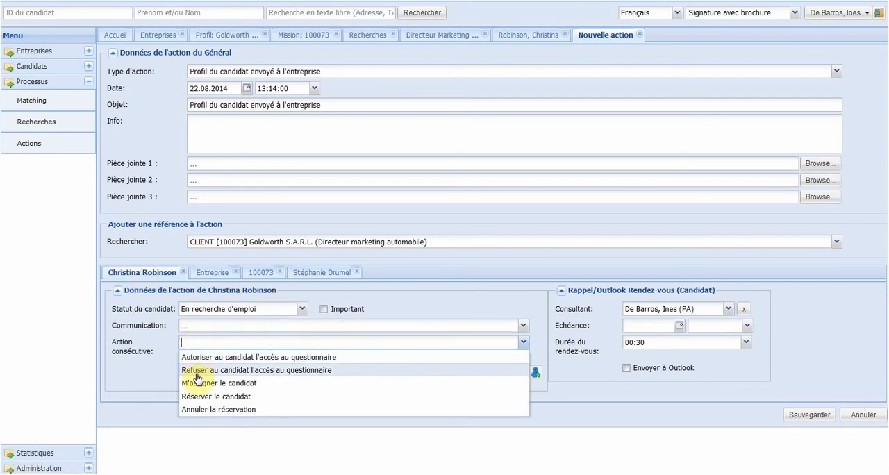
left_click(199, 396)
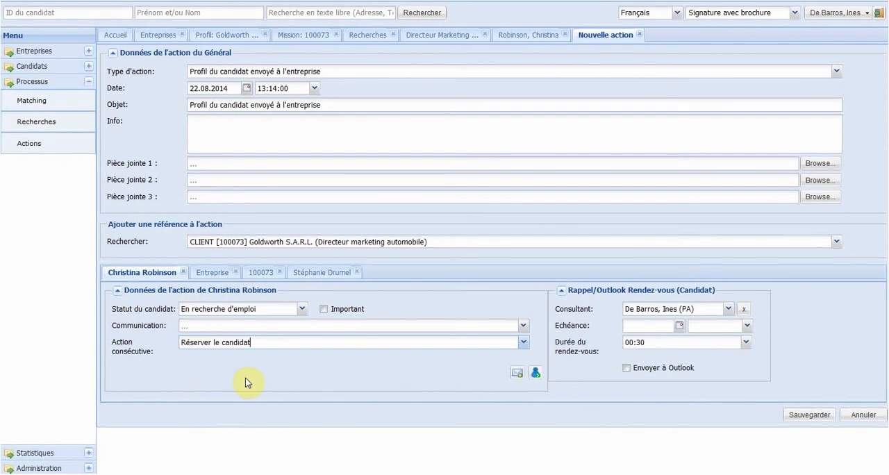
Step: Create an email to the Goldworth contact using the "Profil du candidat ci-joint" email template
left_click(310, 273)
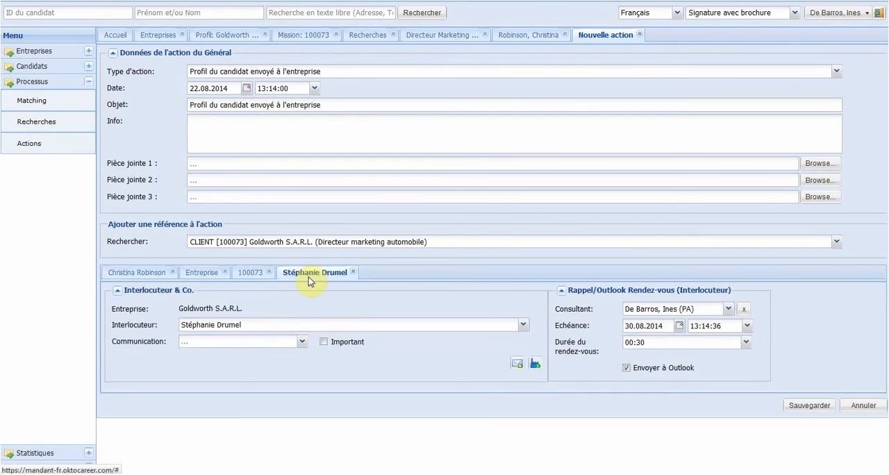
left_click(517, 363)
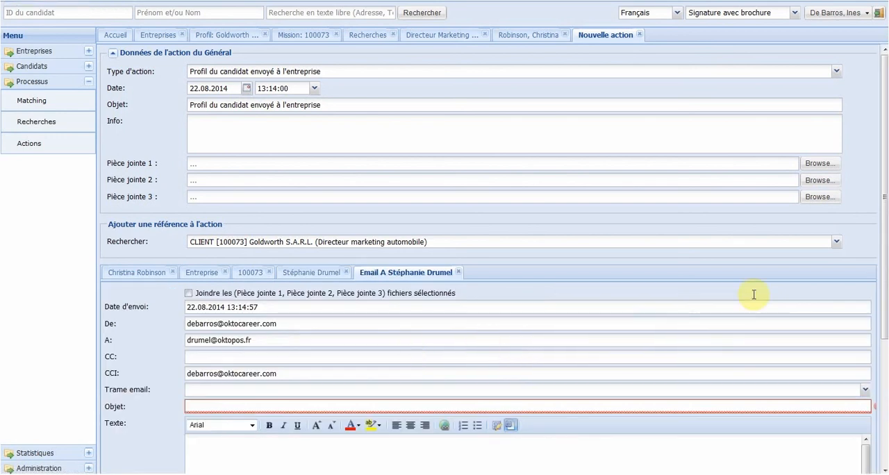
scroll(882, 359, "down", 5)
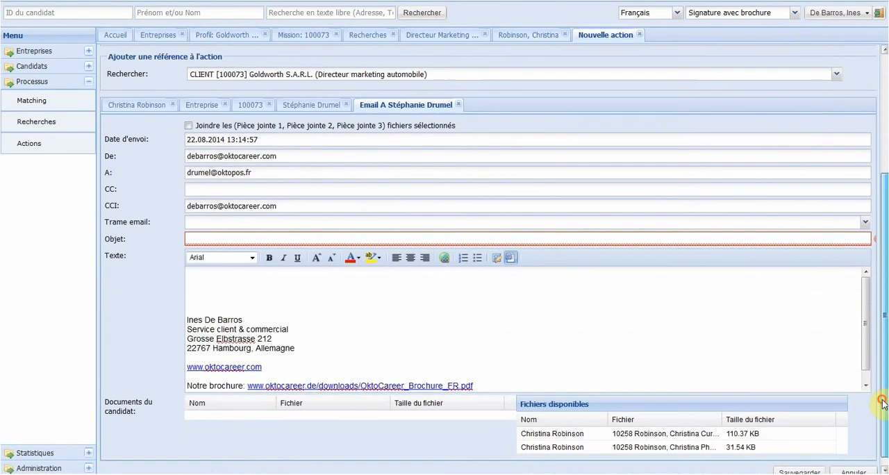
left_click(232, 223)
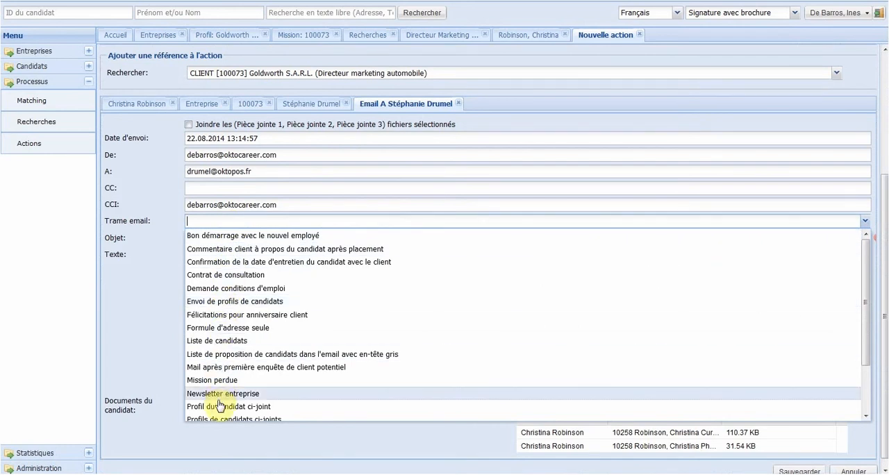
left_click(222, 407)
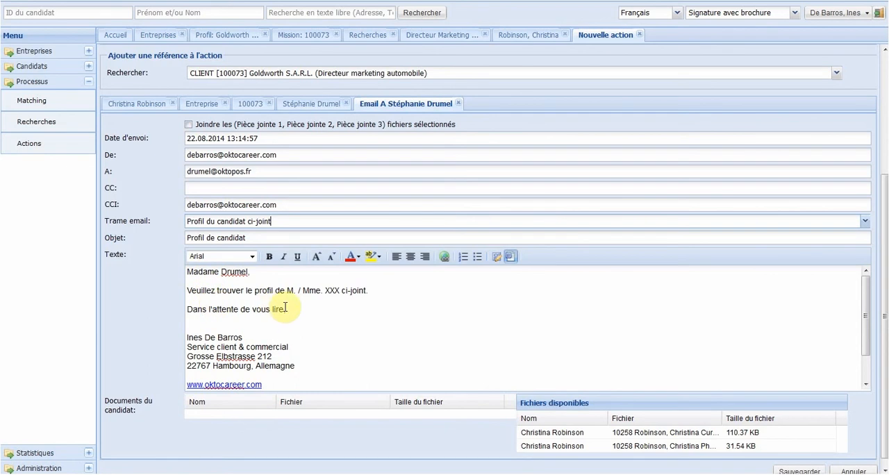
Step: Add the line "Je vous appellerai mercredi." after the profile sentence in the email and attach the candidate's Curriculum vitae PDF
left_click(396, 292)
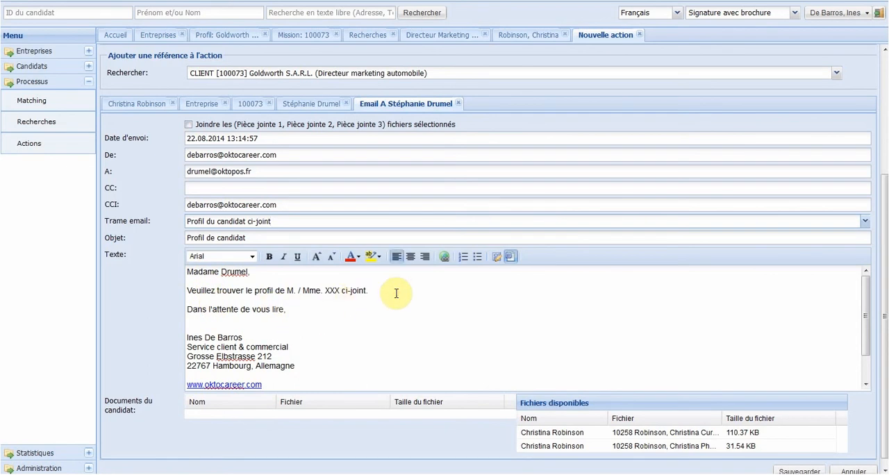
key("Return")
type("Je")
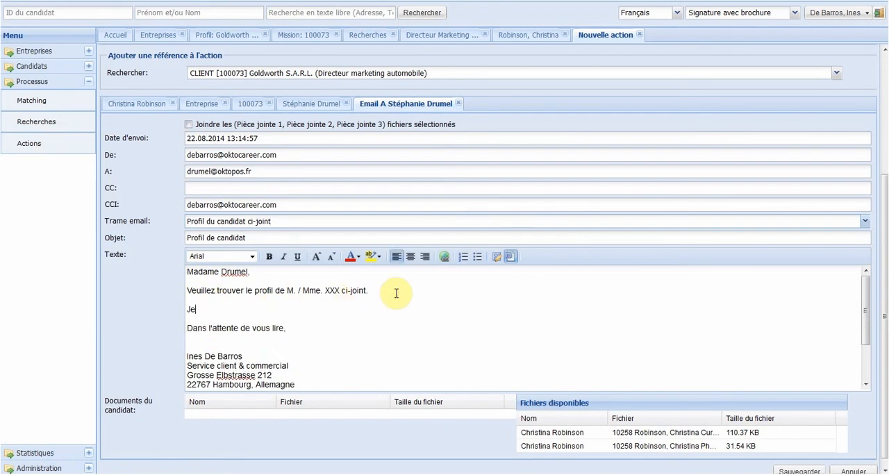
type(" vous appellerai mercredi.")
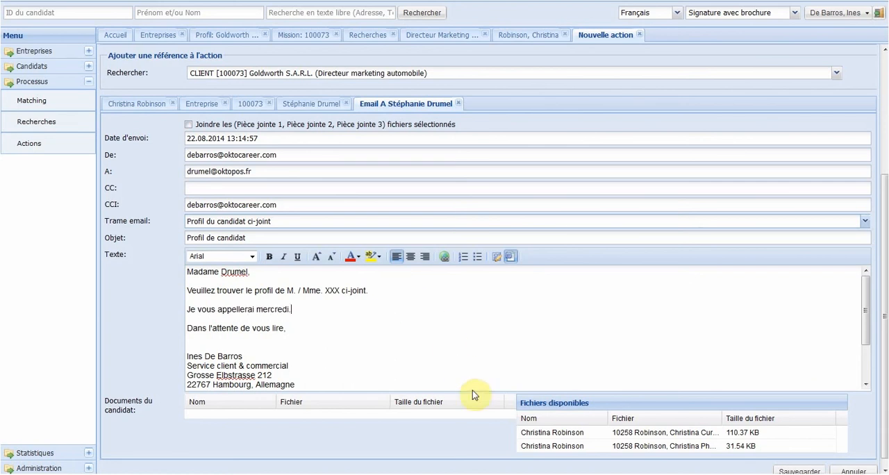
double_click(573, 433)
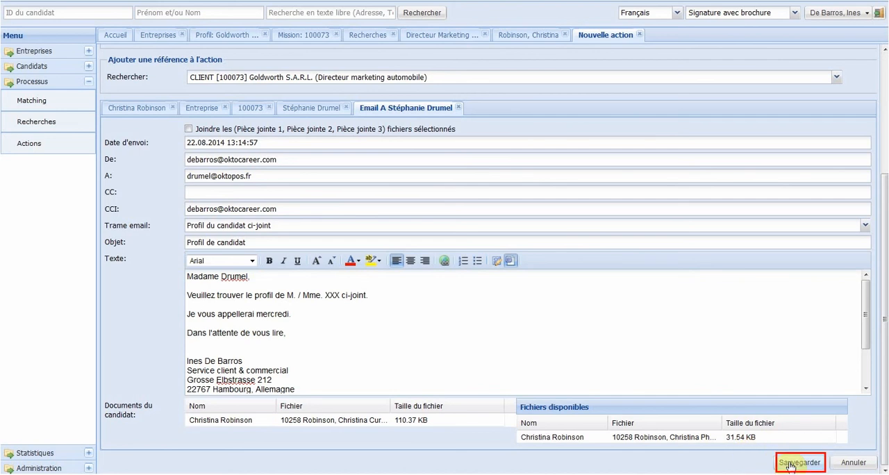
Step: Save the action and review its record from the candidate's list of actions
left_click(790, 464)
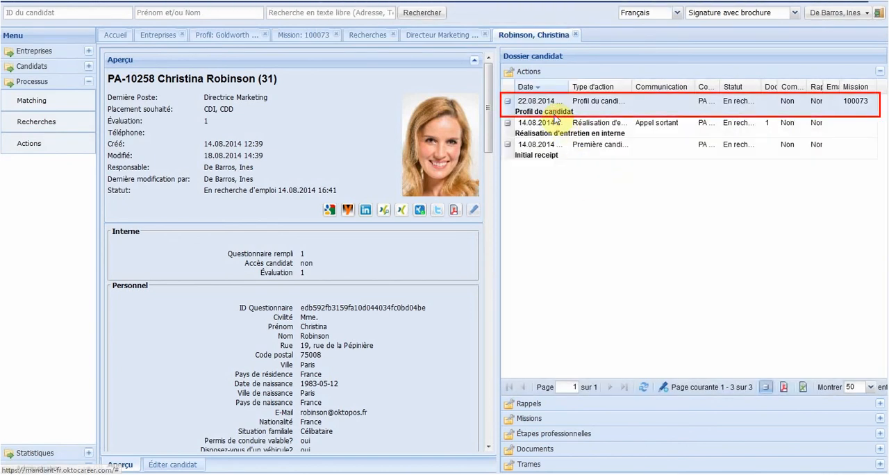
double_click(556, 118)
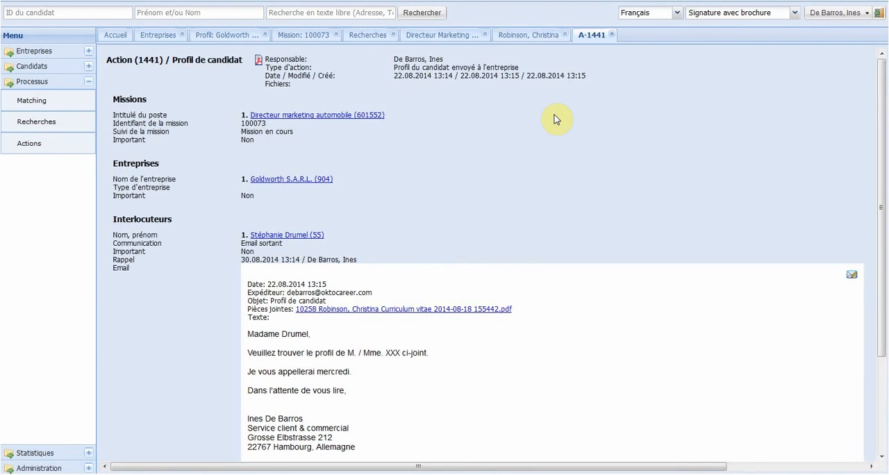
left_click(611, 34)
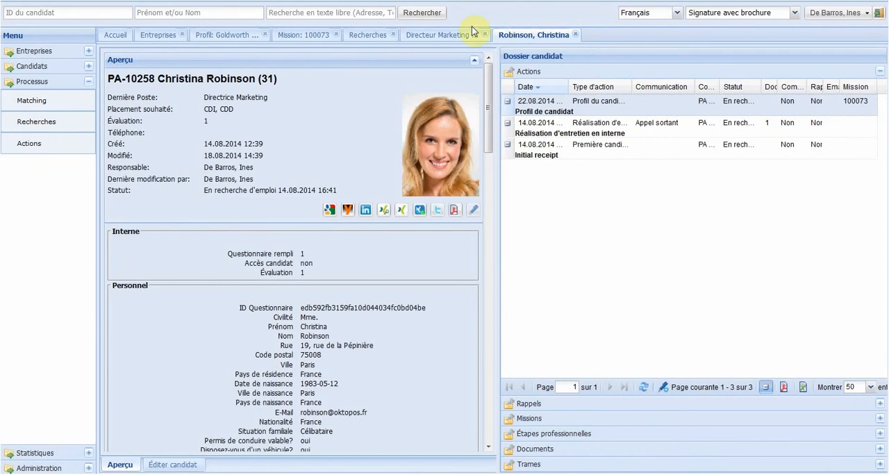
Step: Replace the Candidats A candidate's comment in the Directeur Marketing search list with "Proposée au client"
left_click(442, 35)
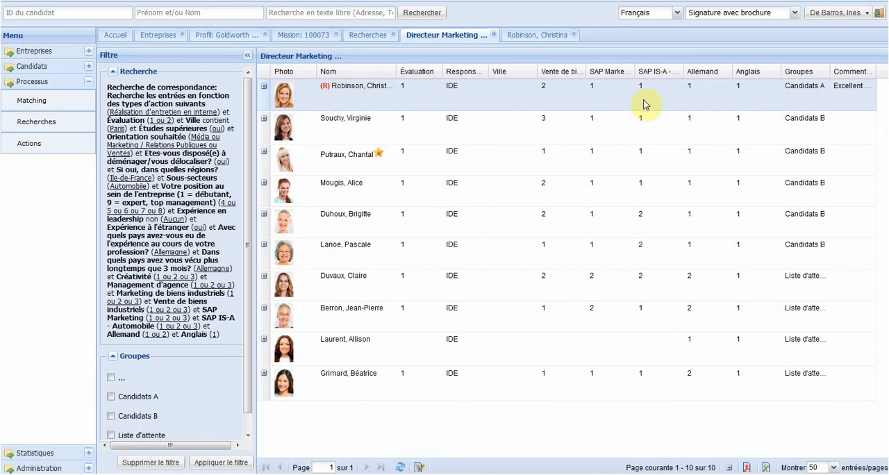
left_click(838, 89)
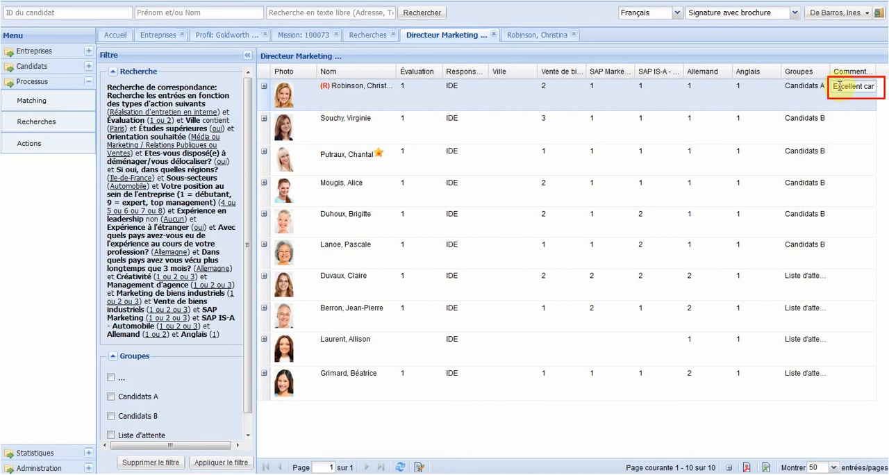
key("ctrl+a")
type("Candida")
key("BackSpace")
key("BackSpace")
key("BackSpace")
key("BackSpace")
key("BackSpace")
key("BackSpace")
key("BackSpace")
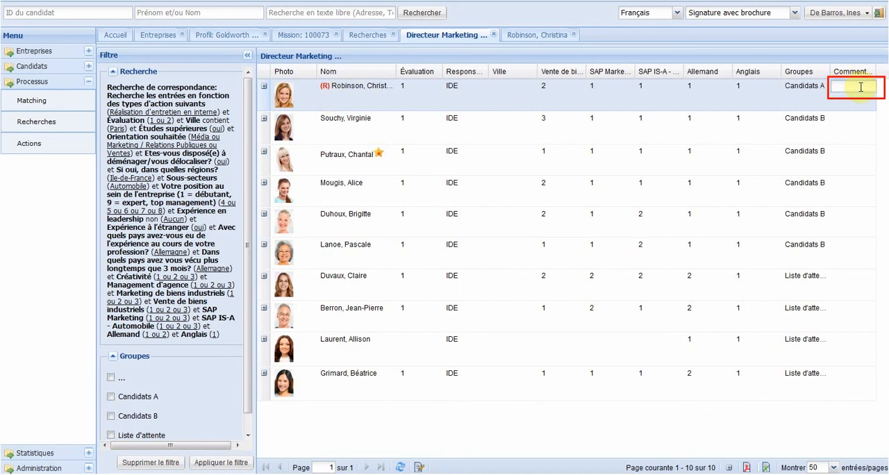
type("Proposée au client")
key("Return")
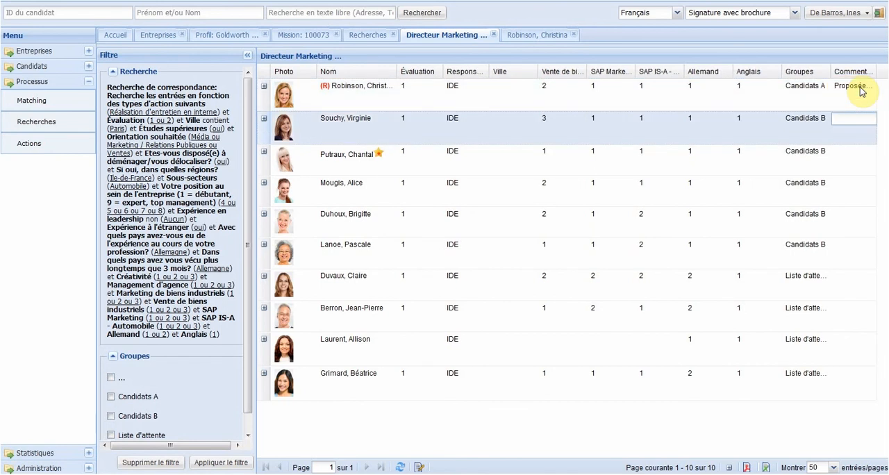
Step: Add the hashtags "#marketing #automobile #100073" to the Directeur Marketing pour Goldworth search, save it and close its edit window
left_click(419, 467)
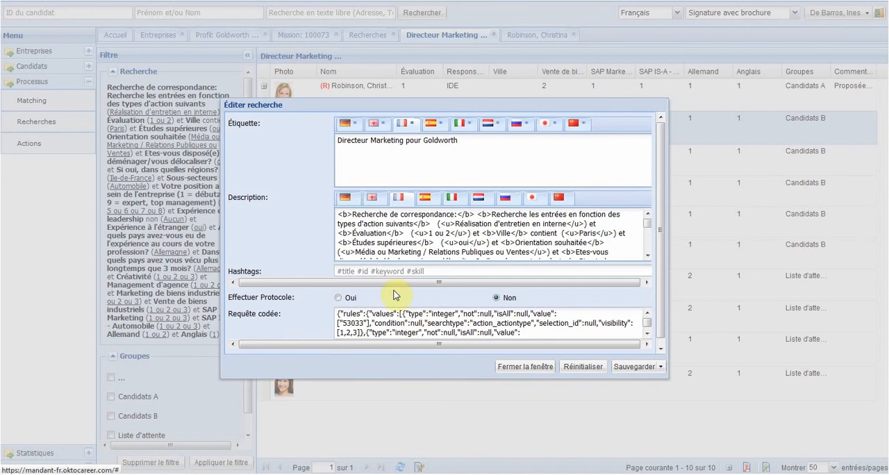
left_click(379, 270)
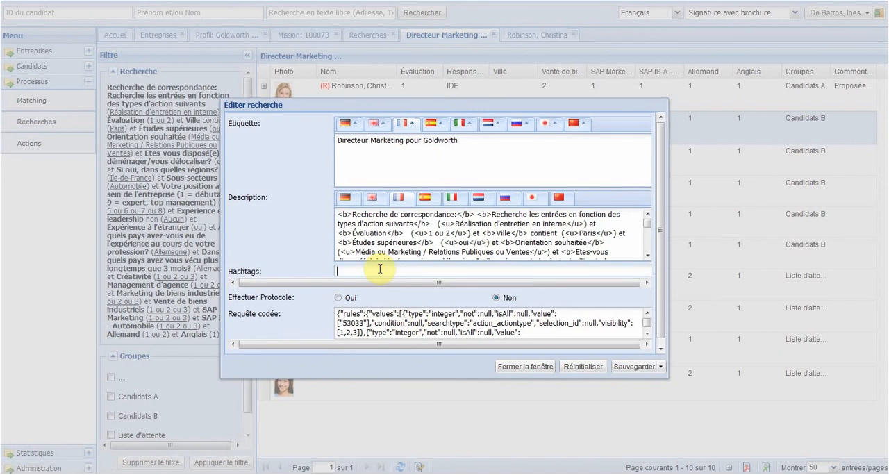
type("#marketing #automobile #")
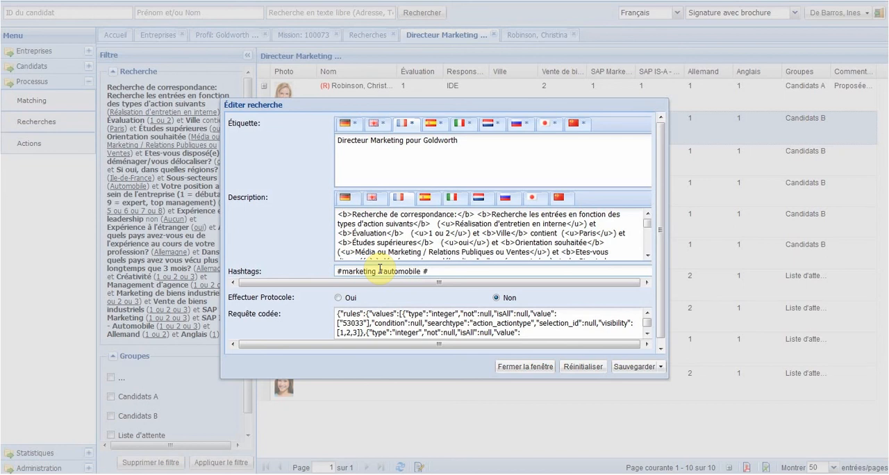
type("100073")
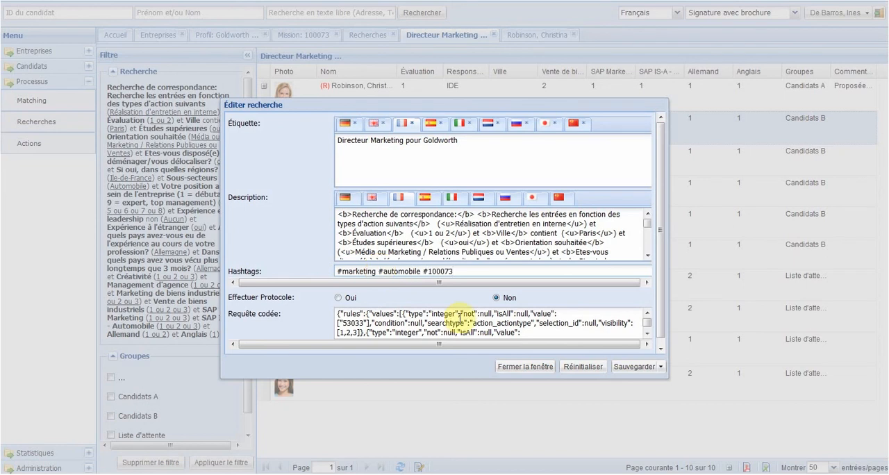
left_click(624, 368)
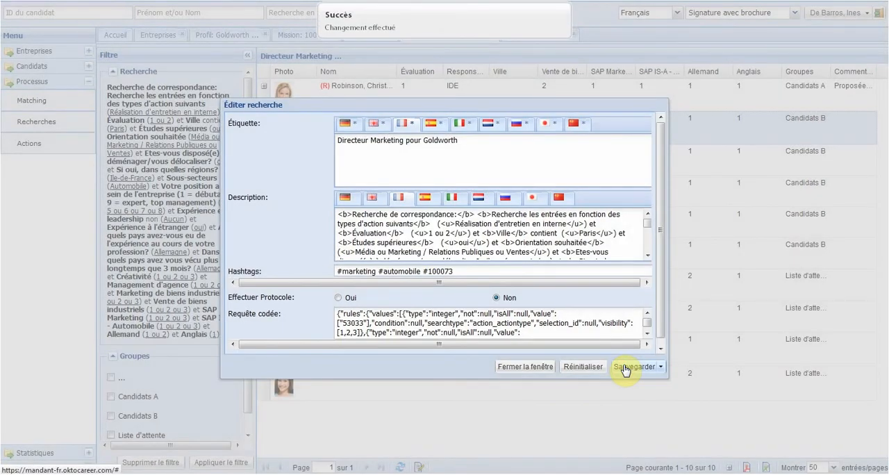
left_click(508, 368)
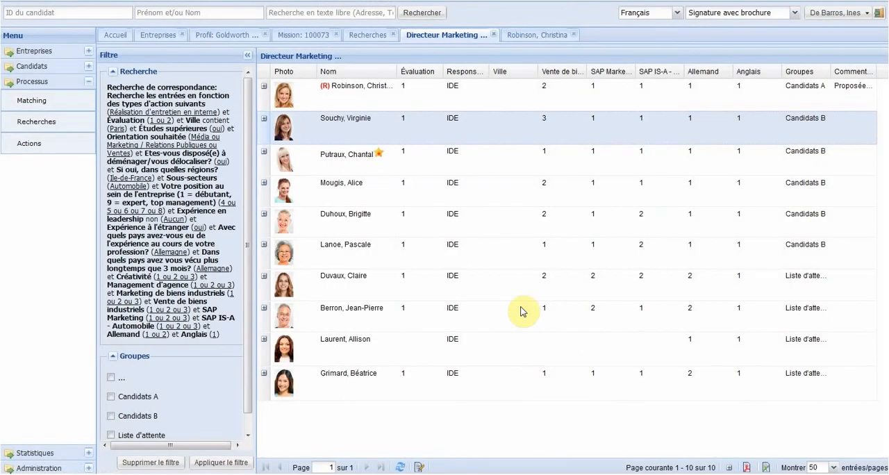
Step: Review the Goldworth mission's refreshed lists of candidates and searches, selecting the Directeur Marketing pour Goldworth search
left_click(311, 40)
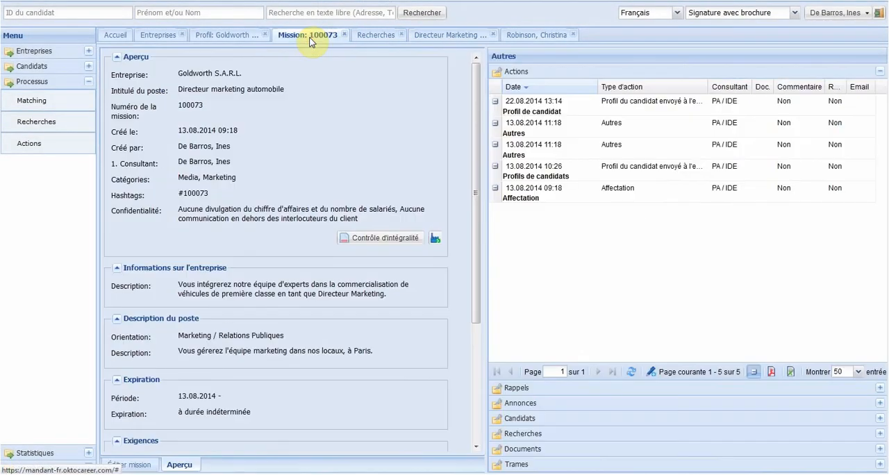
left_click(521, 418)
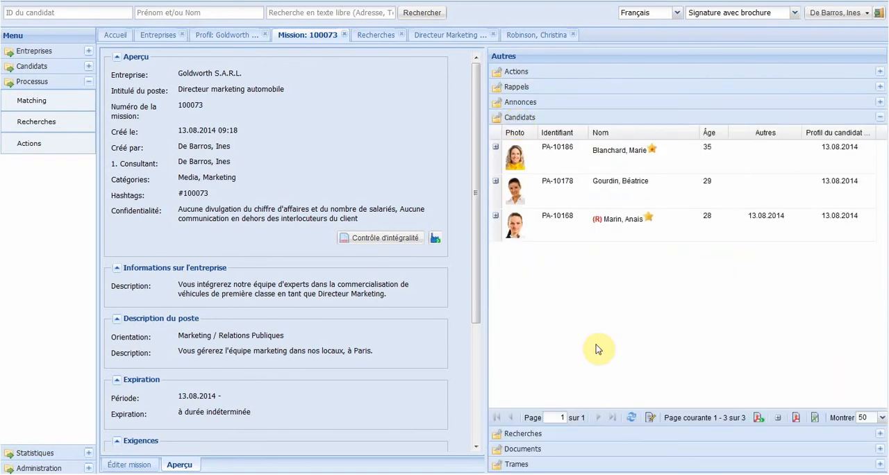
left_click(632, 417)
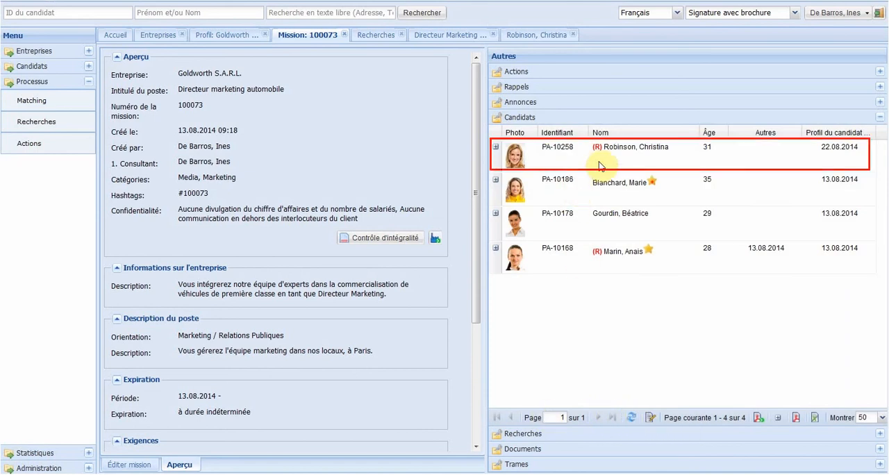
left_click(523, 433)
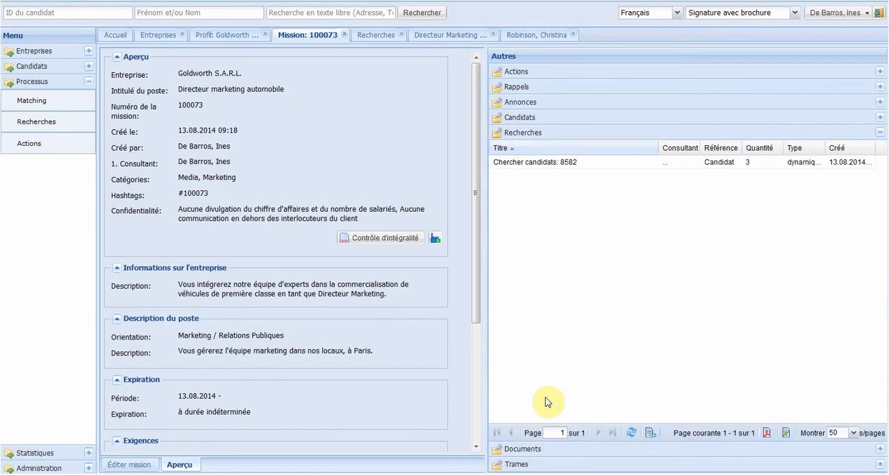
left_click(631, 432)
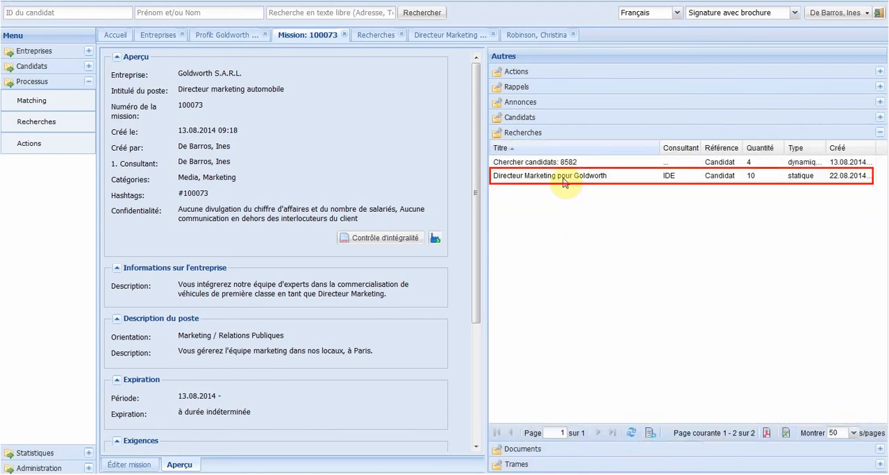
left_click(564, 179)
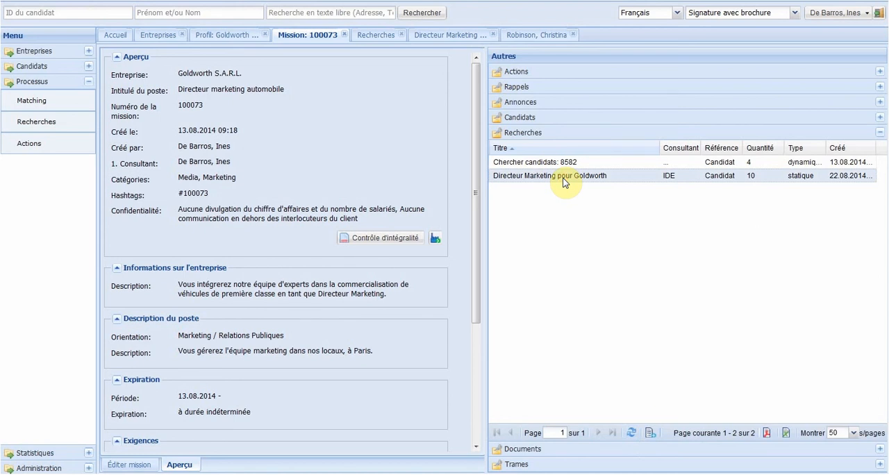
Step: Add the hashtag "#publicité" after the existing one in the Goldworth mission's data and save the mission
left_click(137, 467)
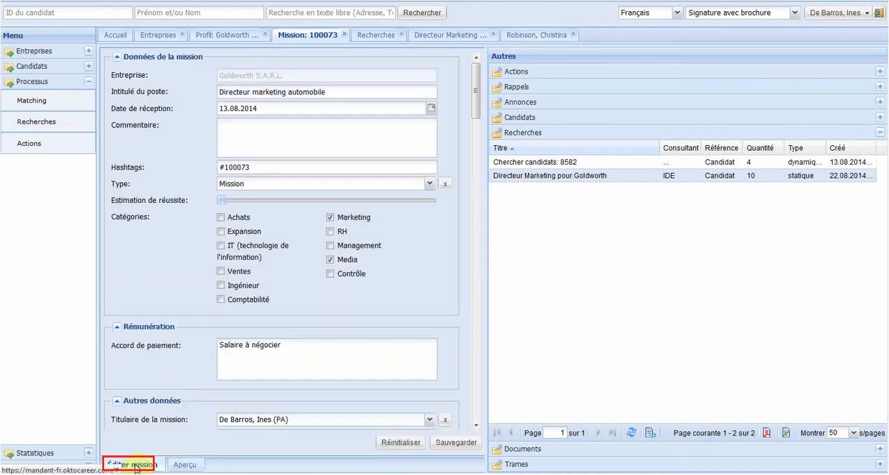
left_click(277, 168)
type("#publicité")
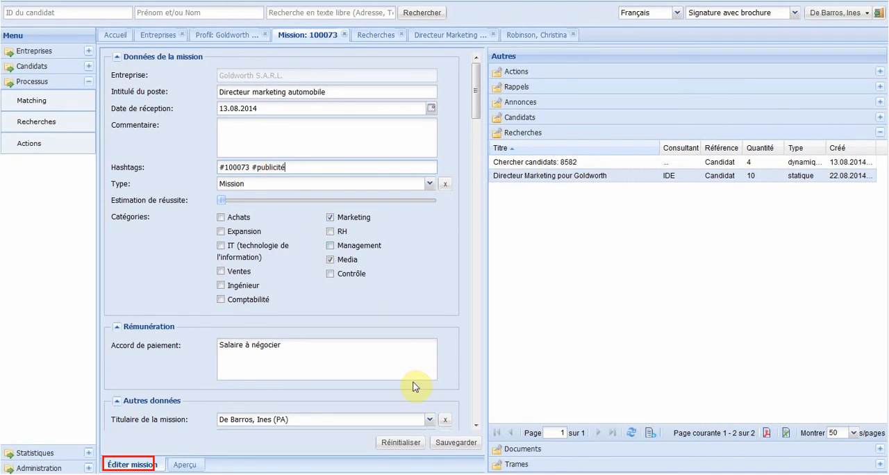
left_click(453, 444)
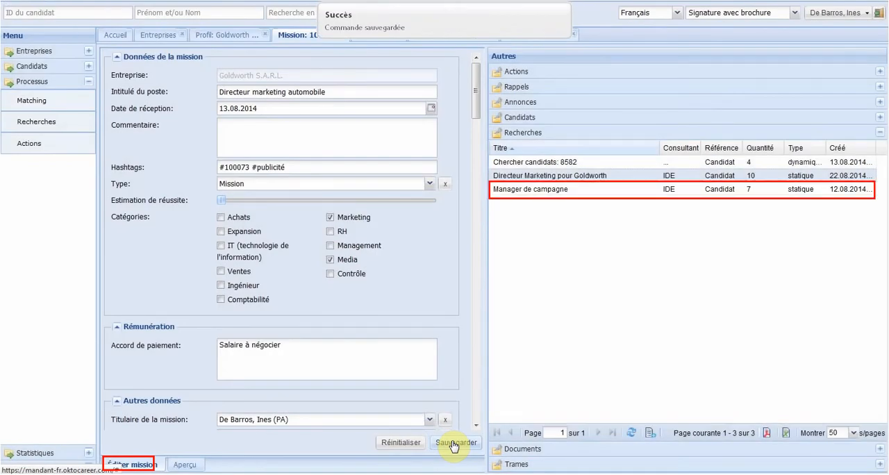
Step: Open the mission's Manager de campagne search, view the profile of the candidate from Creil and return to the list
left_click(528, 193)
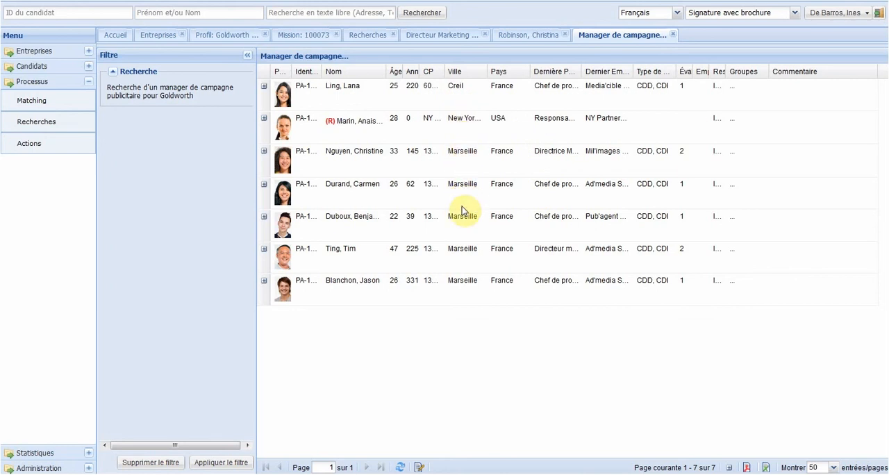
double_click(456, 88)
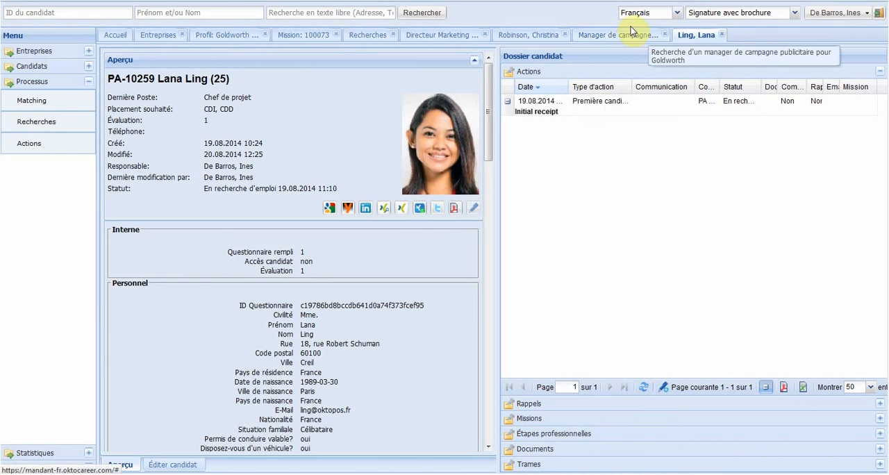
left_click(626, 34)
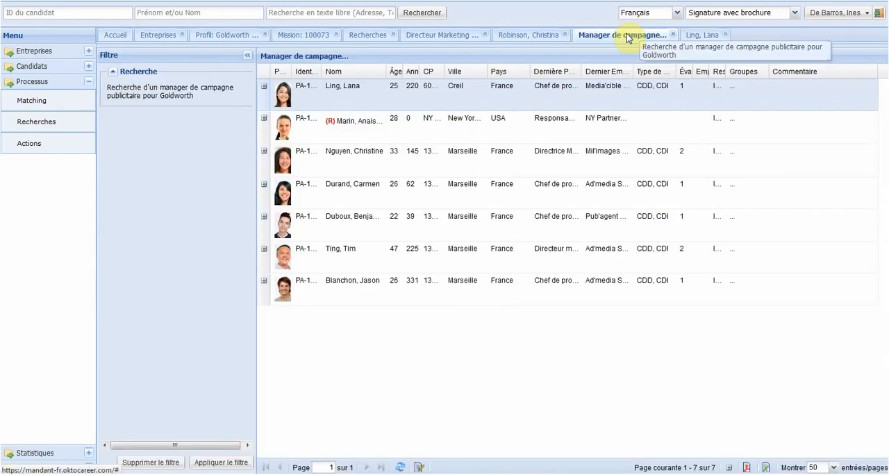
Step: Assign the Creil candidate from the Manager de campagne list to the Directeur Marketing pour Goldworth search as well
right_click(396, 108)
mouse_move(422, 118)
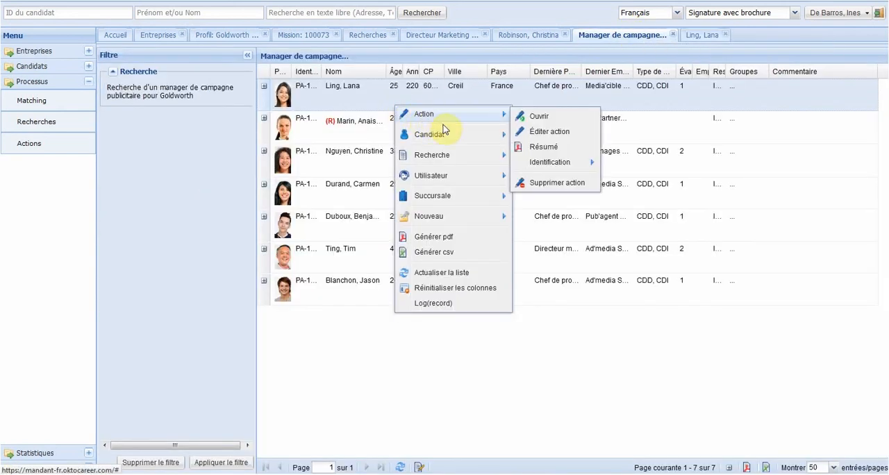
mouse_move(464, 142)
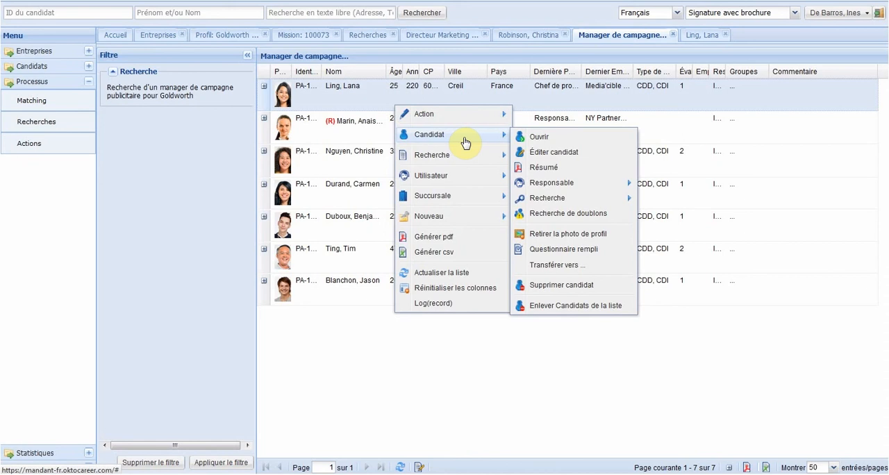
mouse_move(575, 201)
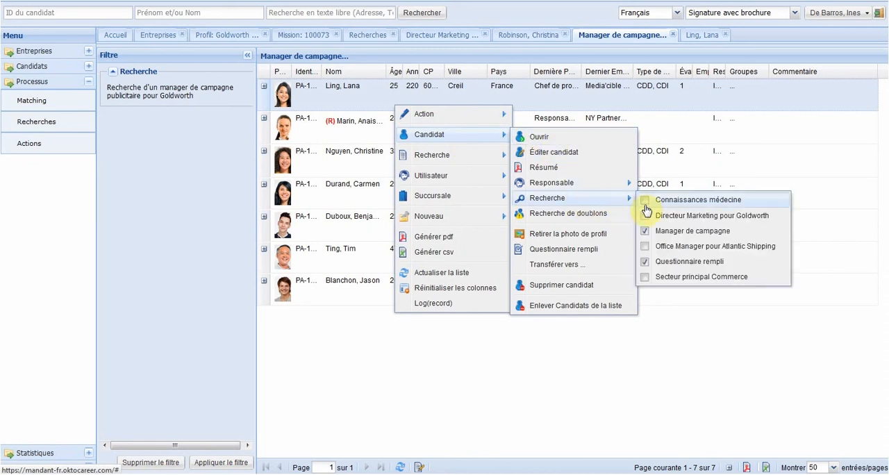
left_click(645, 217)
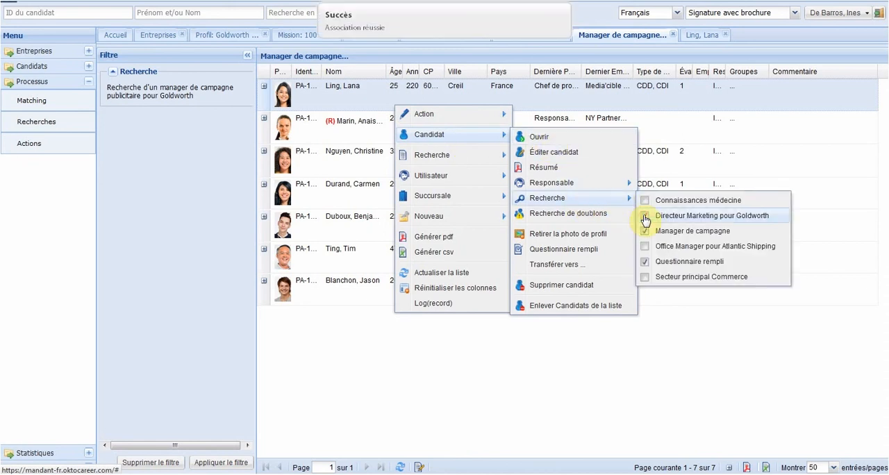
left_click(572, 401)
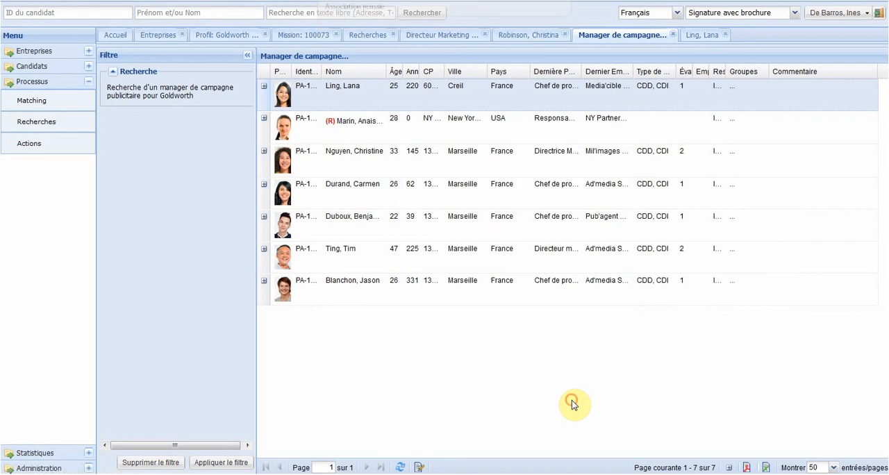
Step: Refresh the Directeur Marketing search list and select the newly assigned candidate's row
left_click(450, 36)
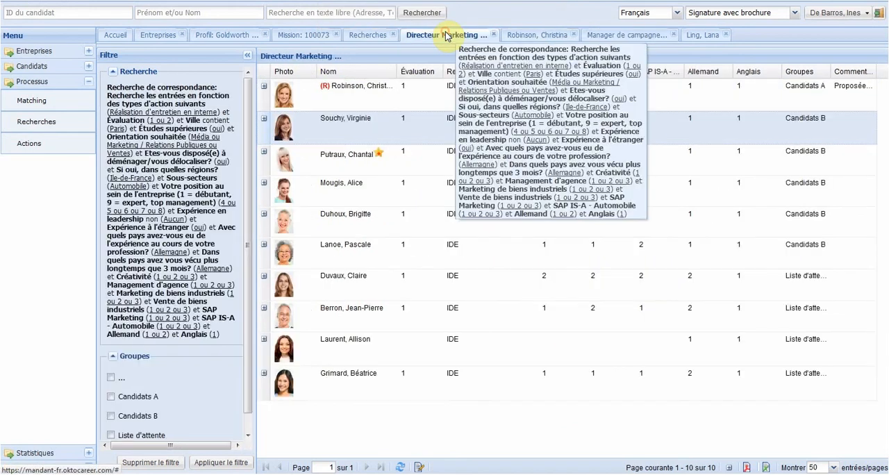
left_click(400, 467)
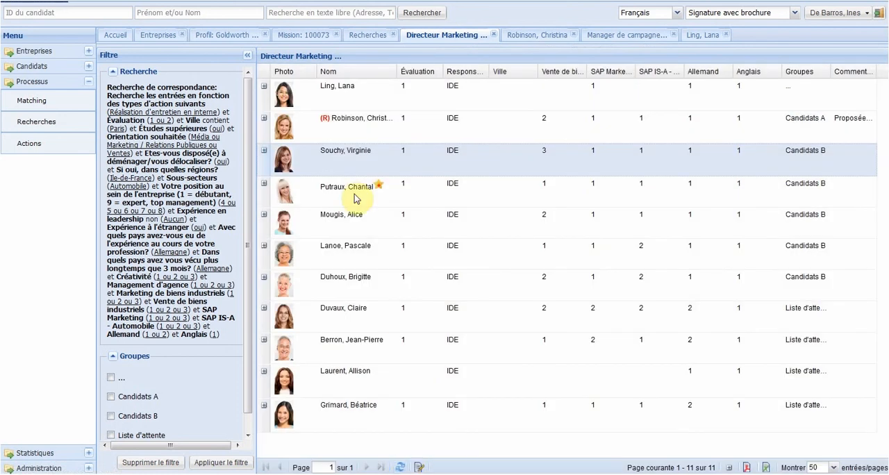
left_click(347, 95)
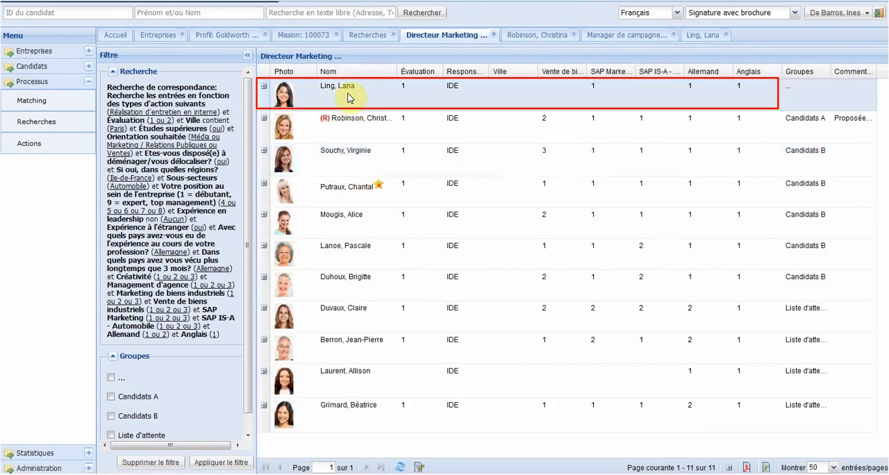